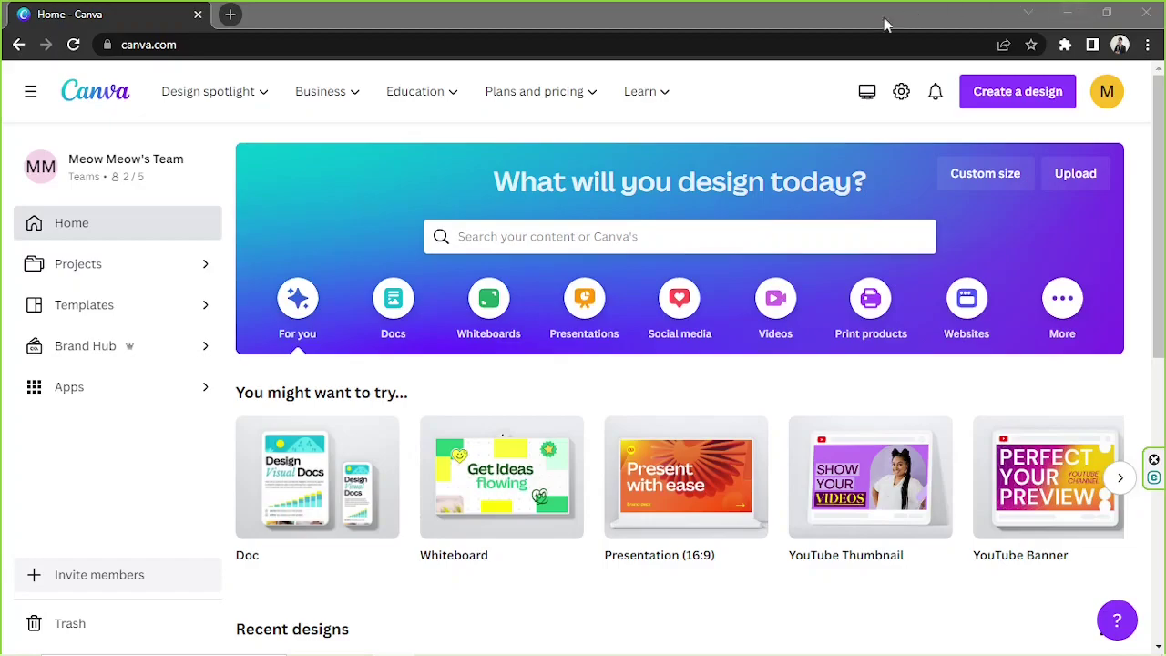
Search Canva templates for 'youtube video'
left_click(767, 238)
type("youtube video")
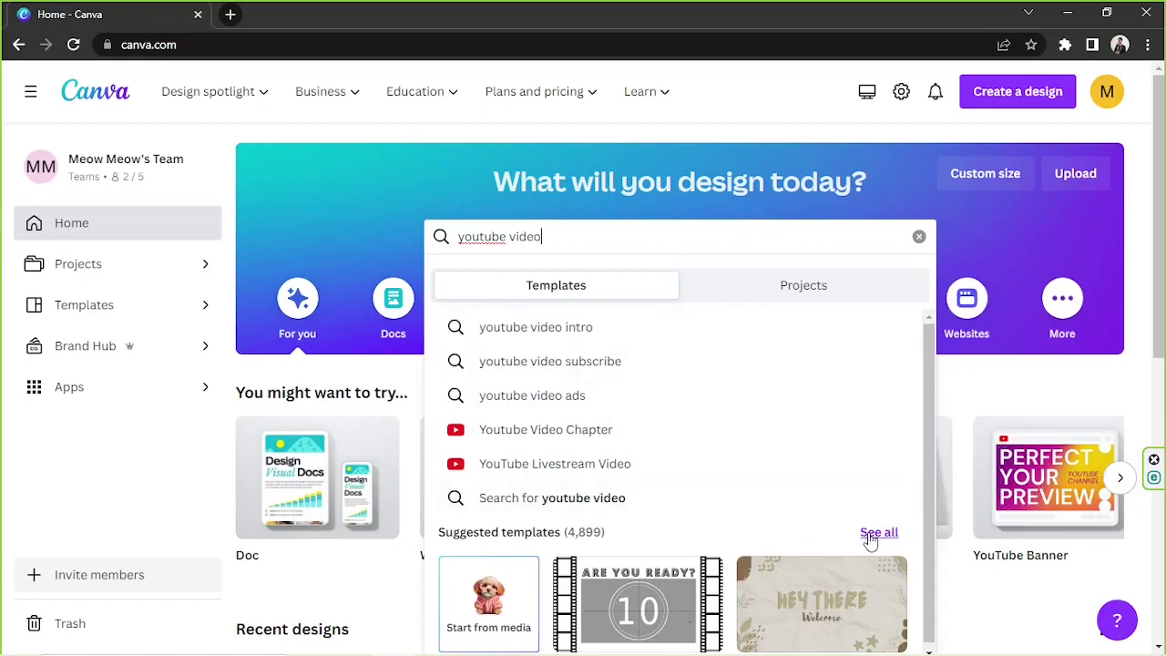
scroll(875, 533, "down", 1)
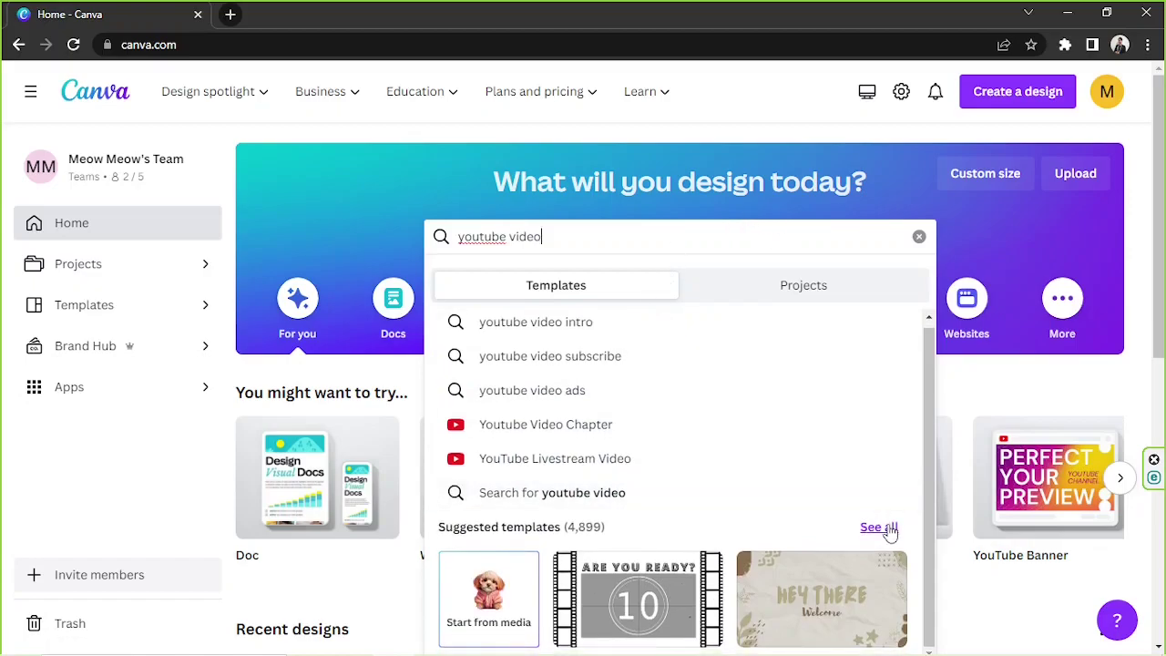
Show all YouTube video template results and browse to the Pink Ocean Welcome YouTube Intro
left_click(888, 529)
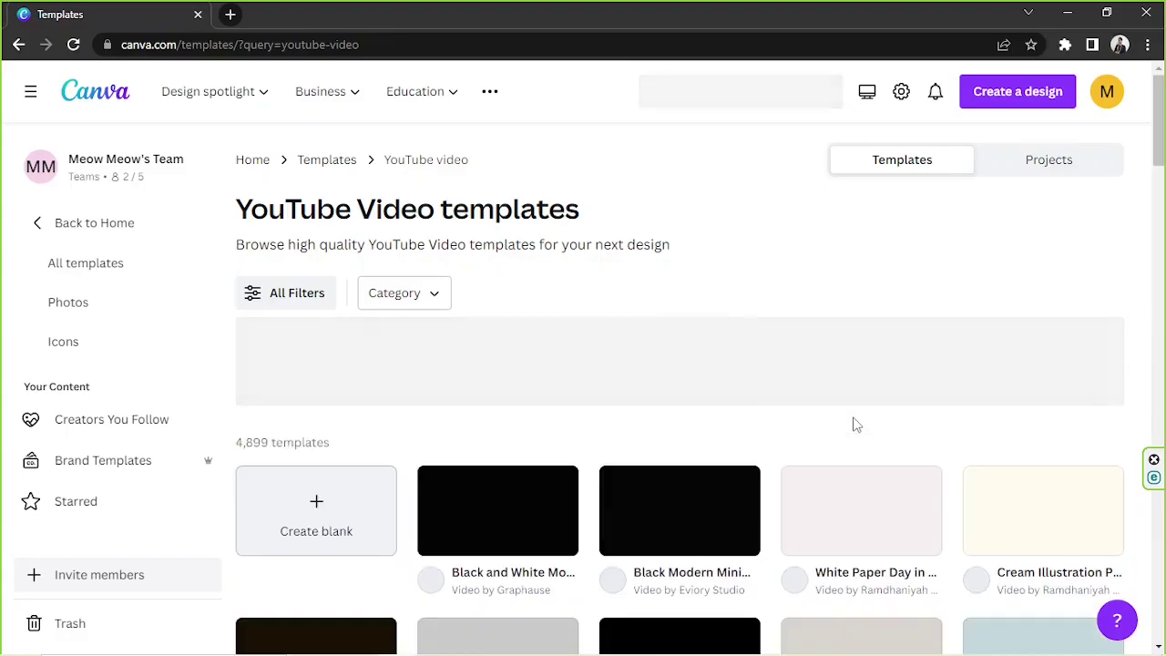
scroll(971, 321, "down", 2)
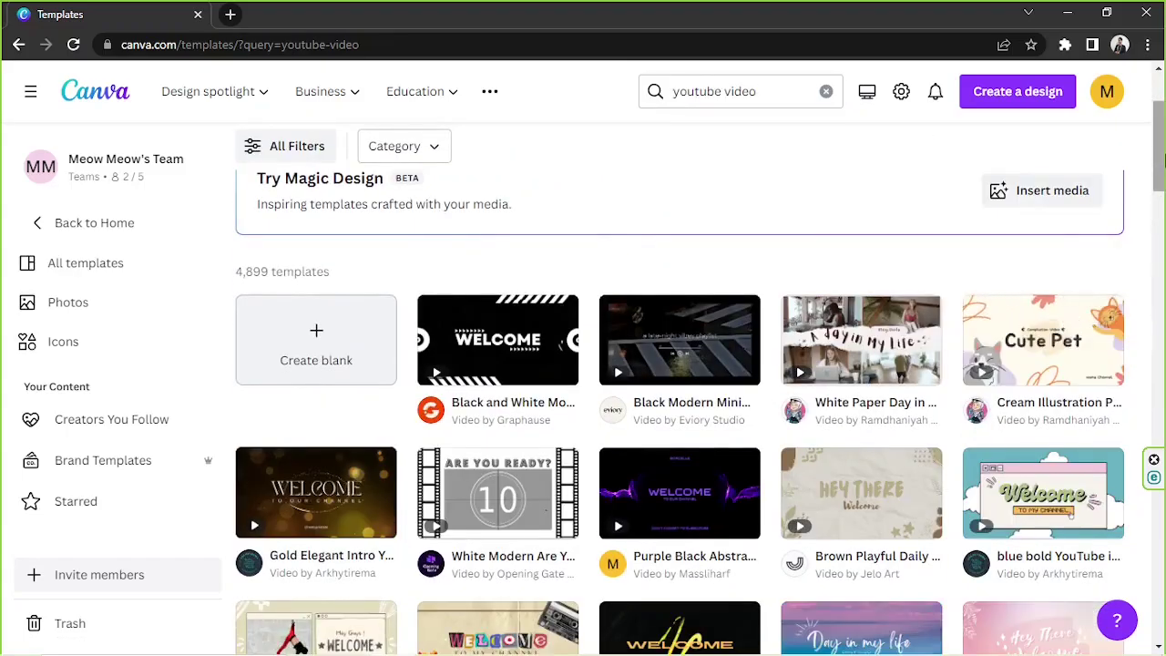
left_click_drag(1158, 159, 1158, 228)
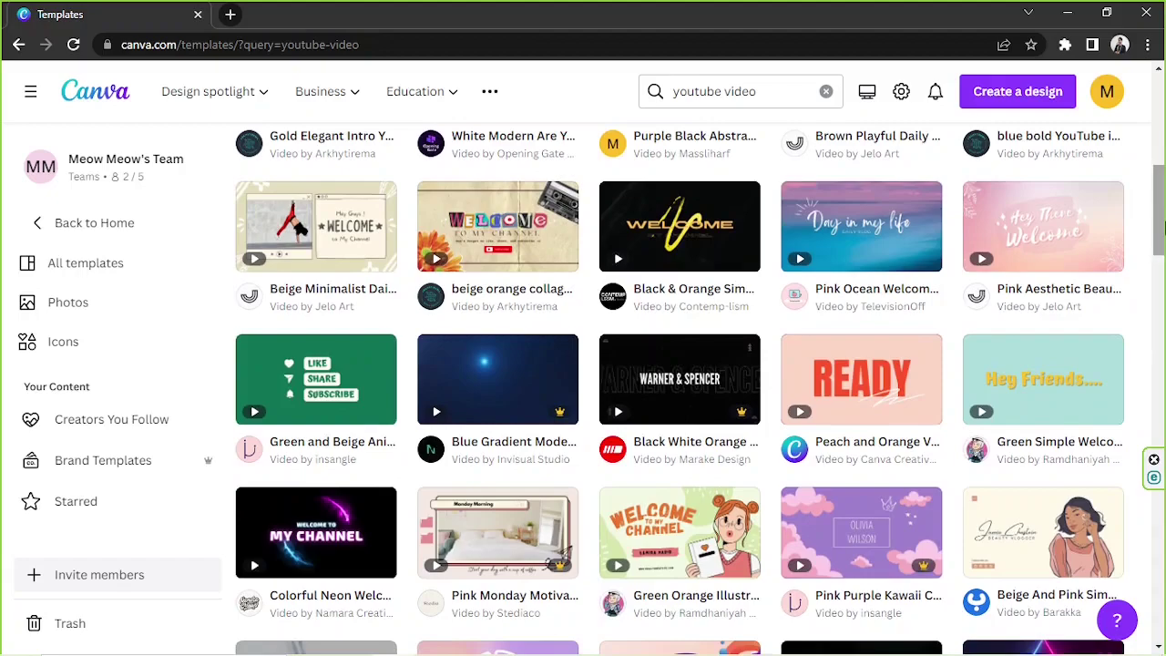
mouse_move(873, 258)
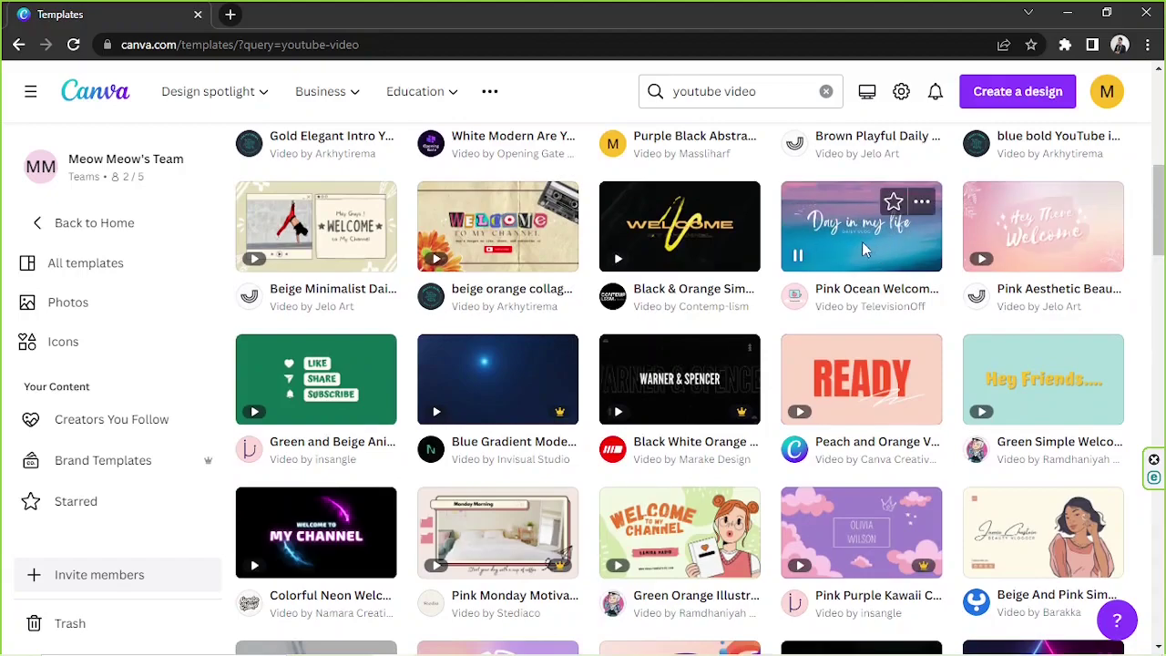
Open the Pink Ocean Welcome YouTube Intro for editing and collapse the templates panel to widen the canvas
left_click(846, 231)
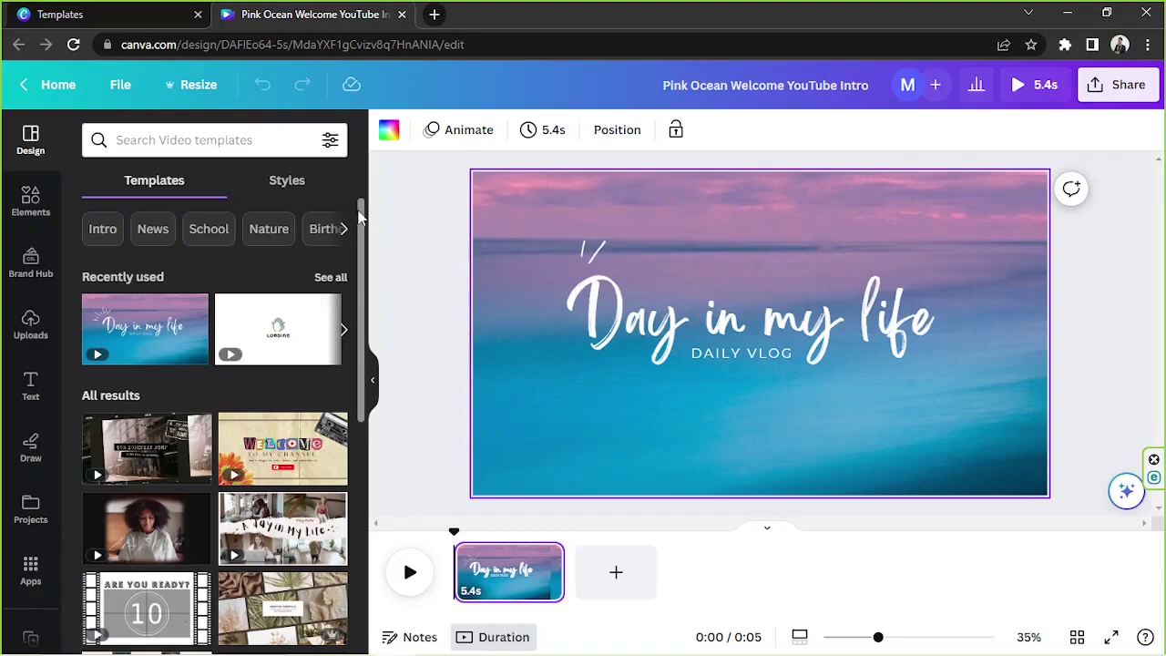
left_click_drag(361, 216, 372, 356)
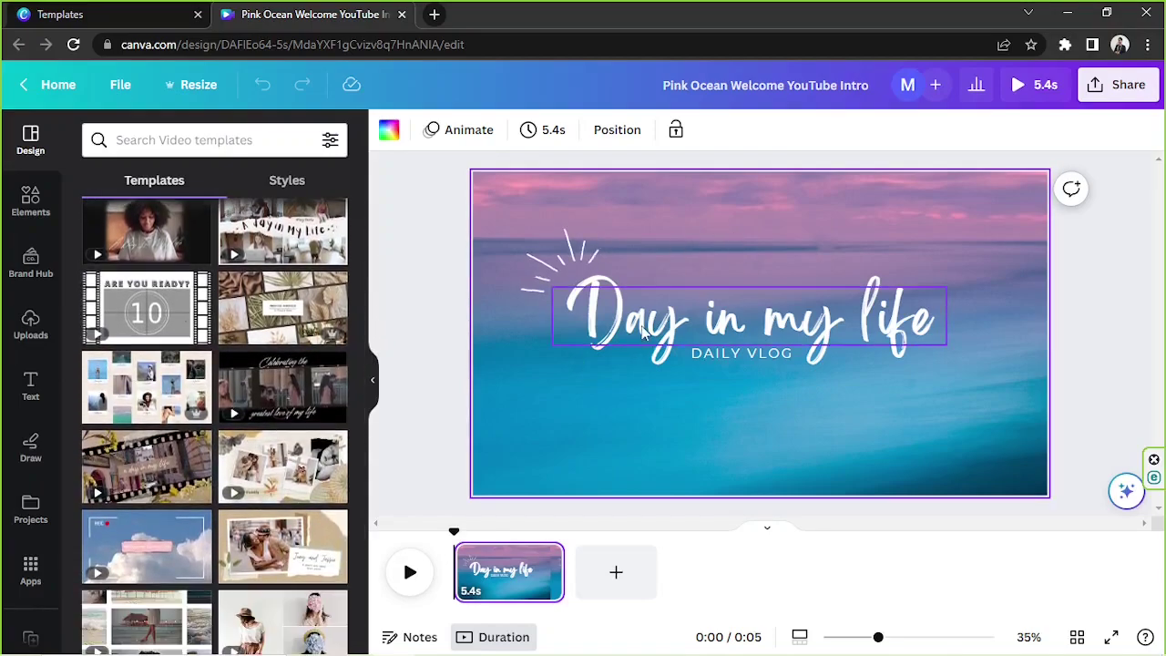
scroll(251, 351, "down", 1)
scroll(251, 351, "down", 5)
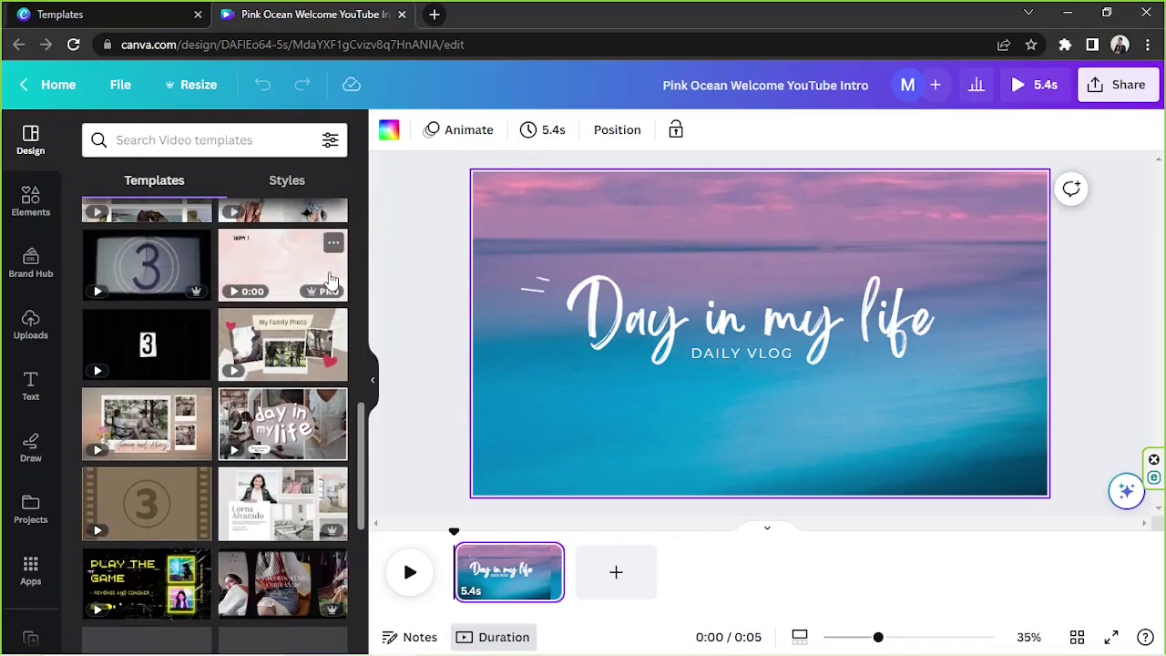
scroll(333, 281, "down", 5)
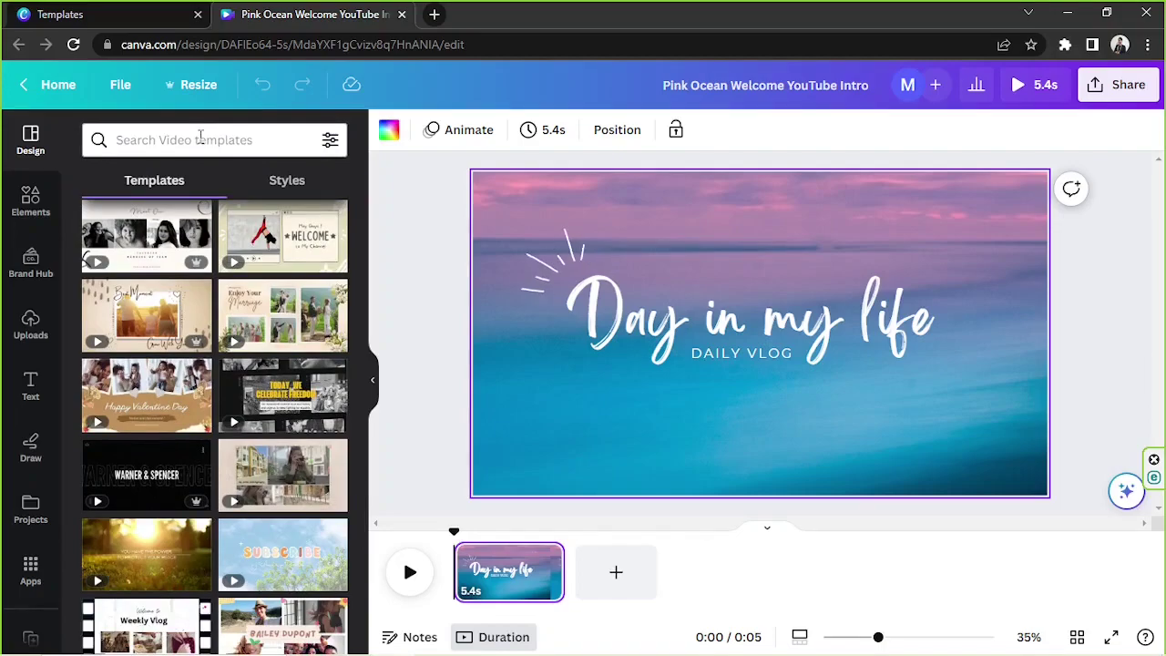
left_click(373, 375)
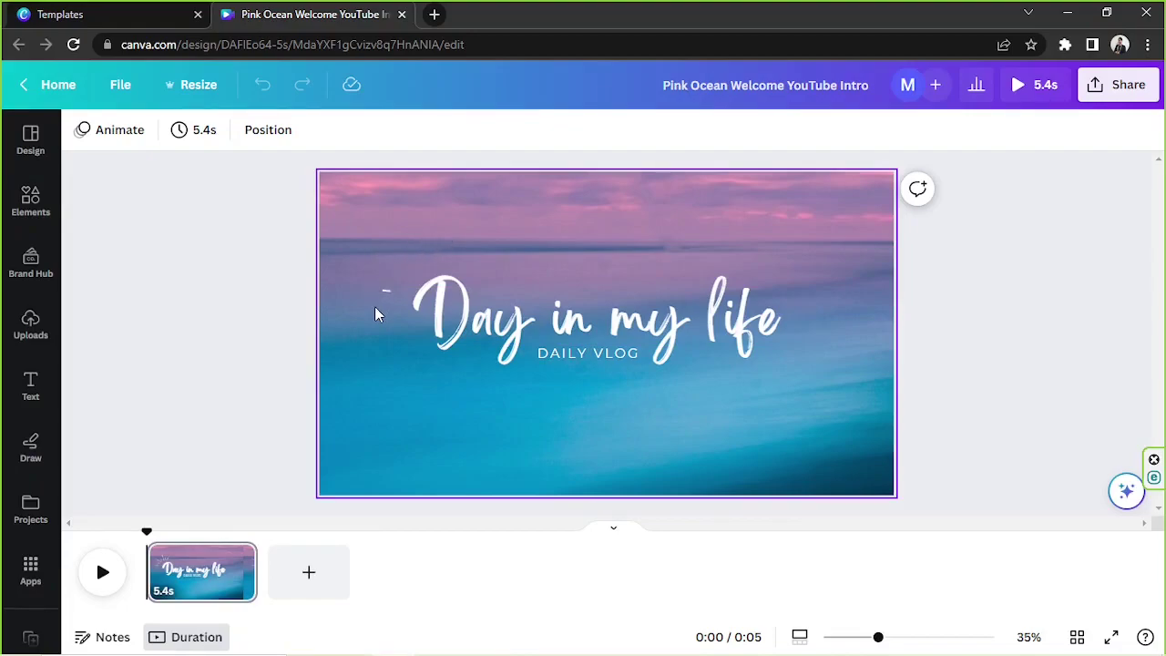
Select the ocean background image, then show the uploaded videos list in Uploads
left_click(358, 202)
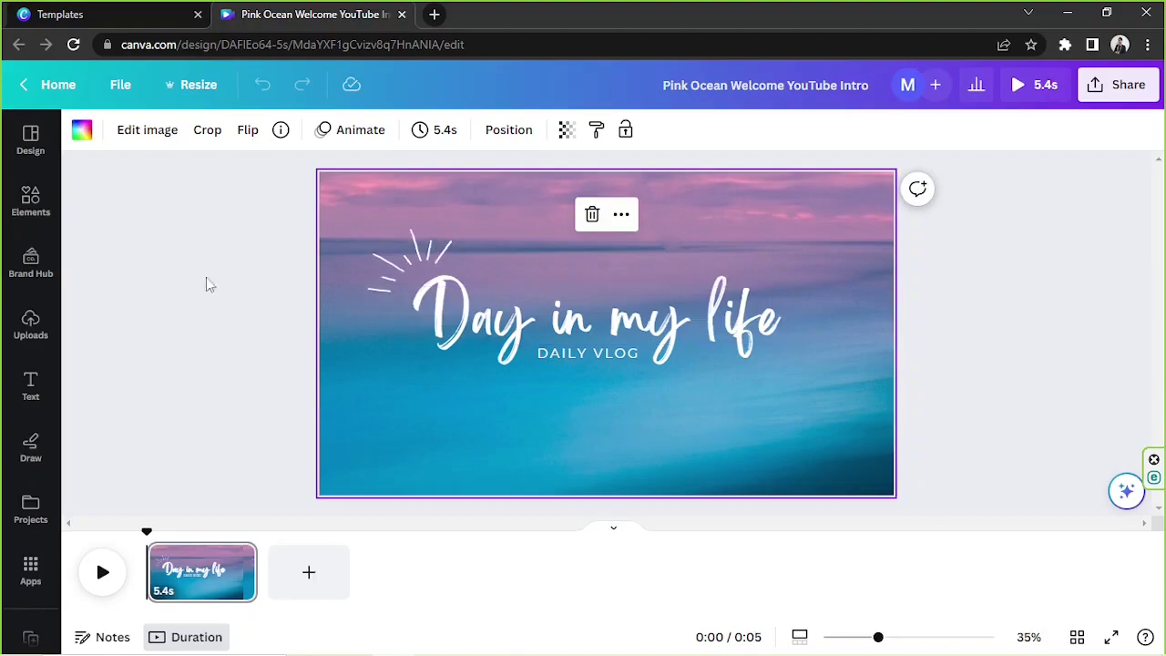
left_click(28, 328)
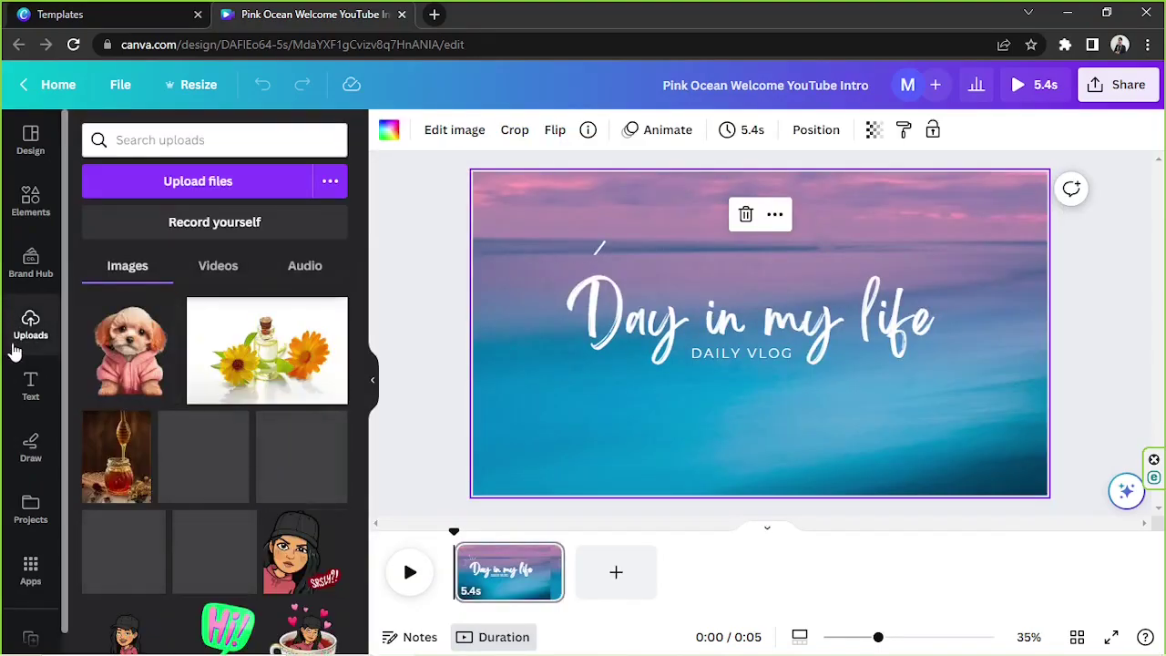
left_click(218, 264)
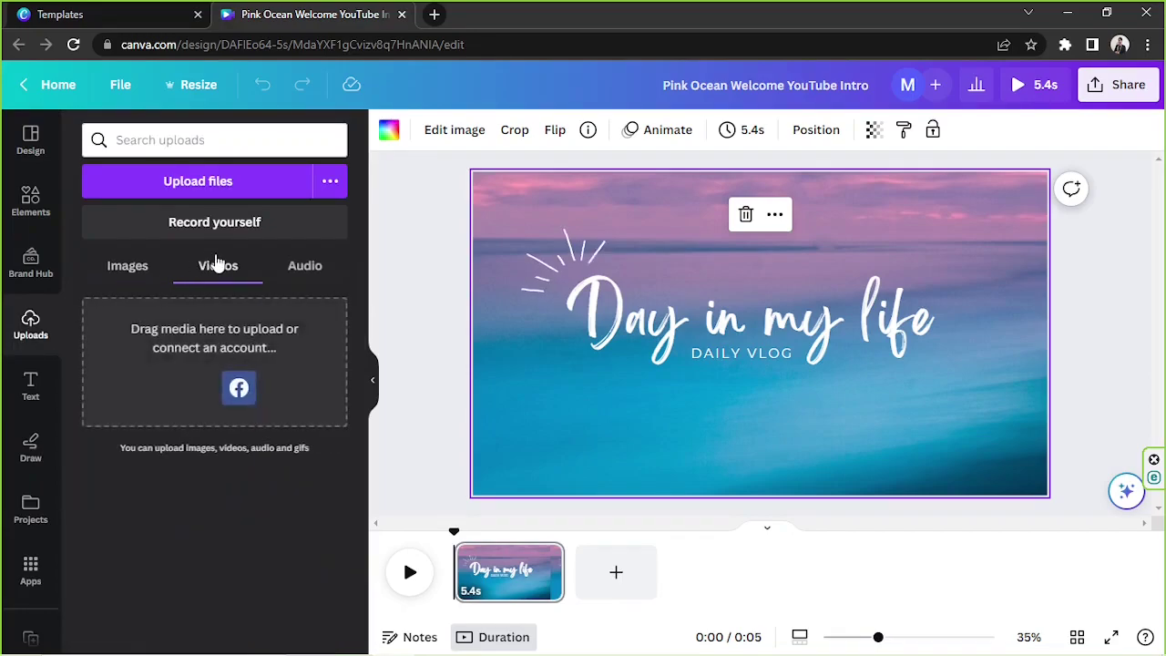
scroll(194, 362, "down", 2)
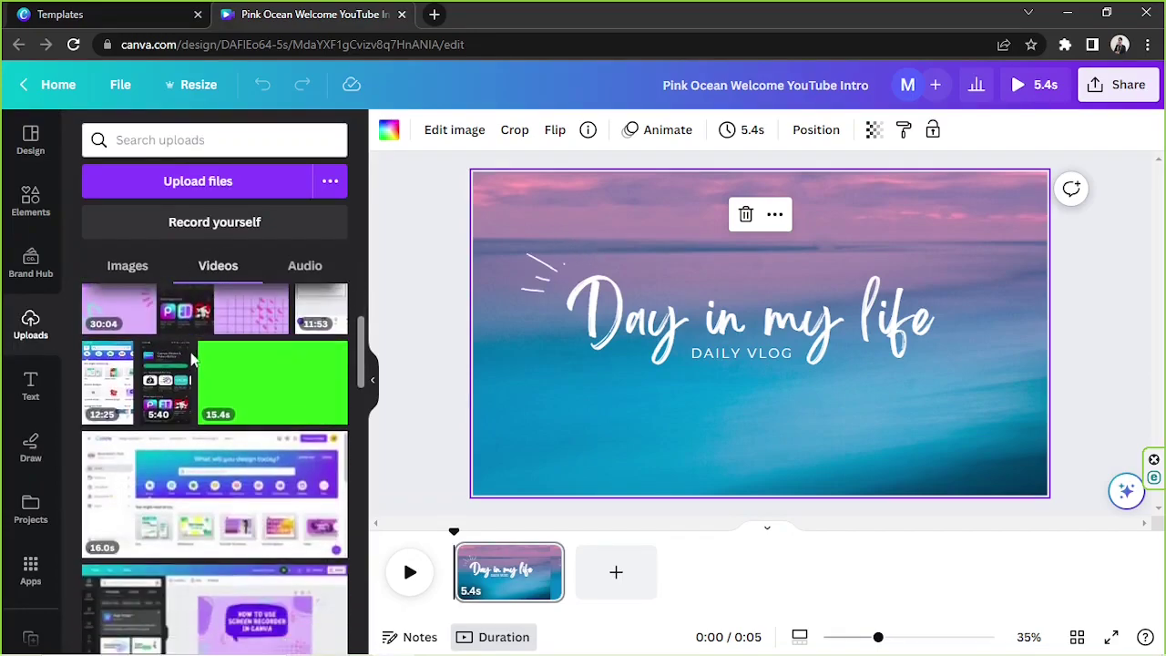
left_click(114, 266)
scroll(218, 328, "down", 5)
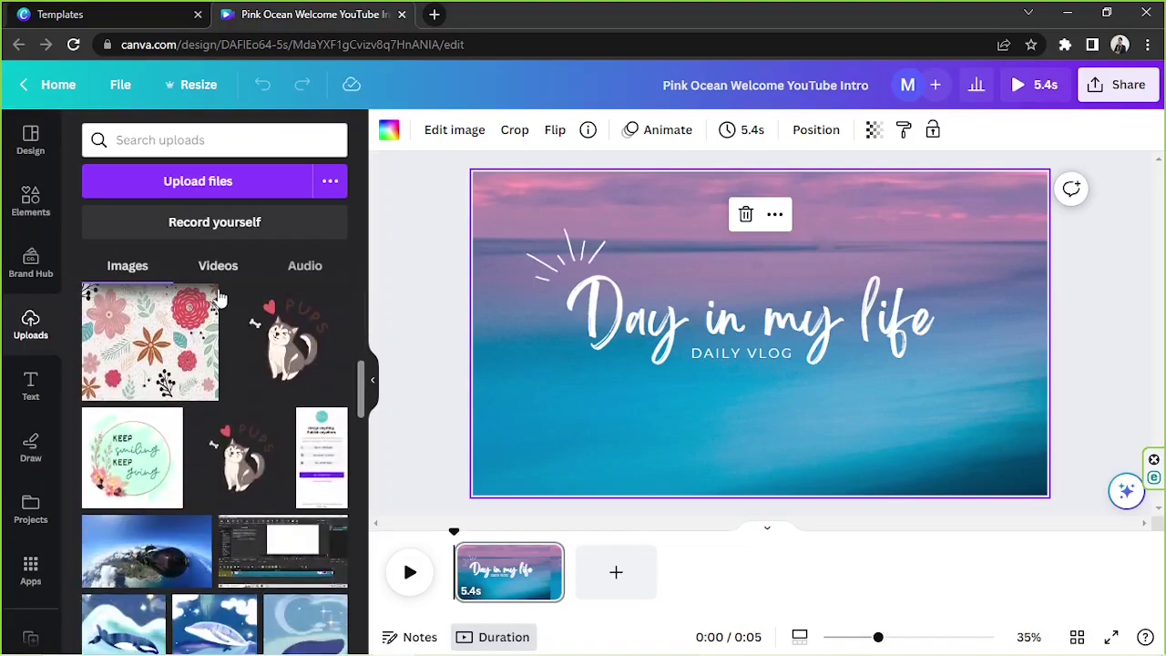
left_click(216, 272)
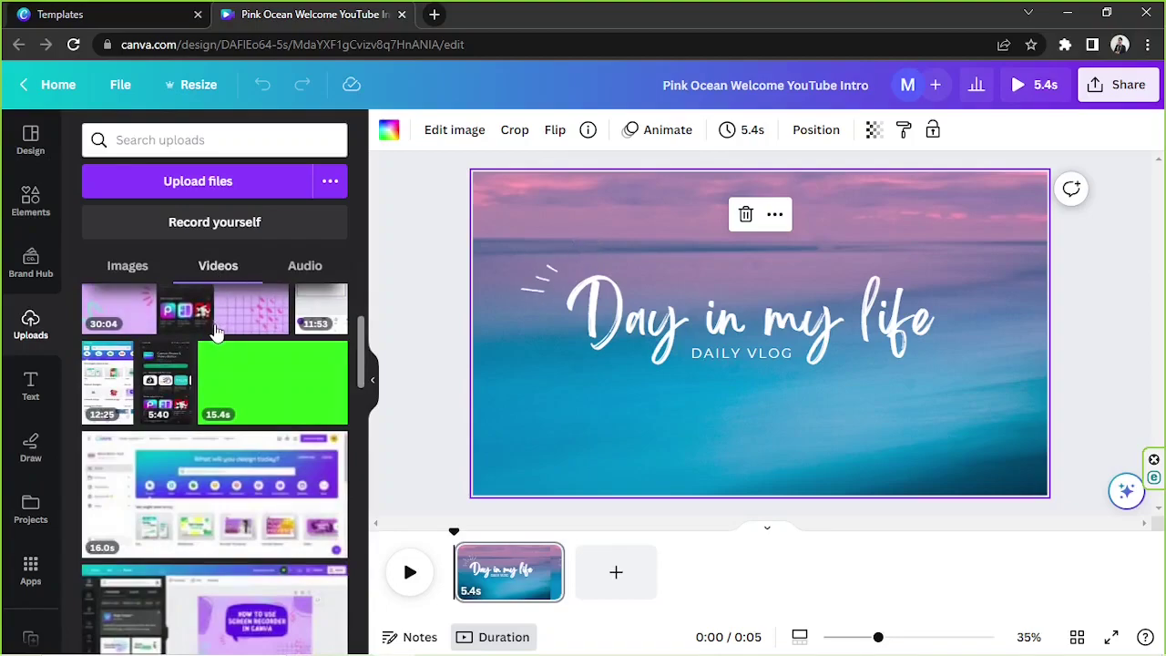
Upload flower-31953, autumn-30568, Kayaking and sea-128763 from the Canva Samples folder
left_click(217, 182)
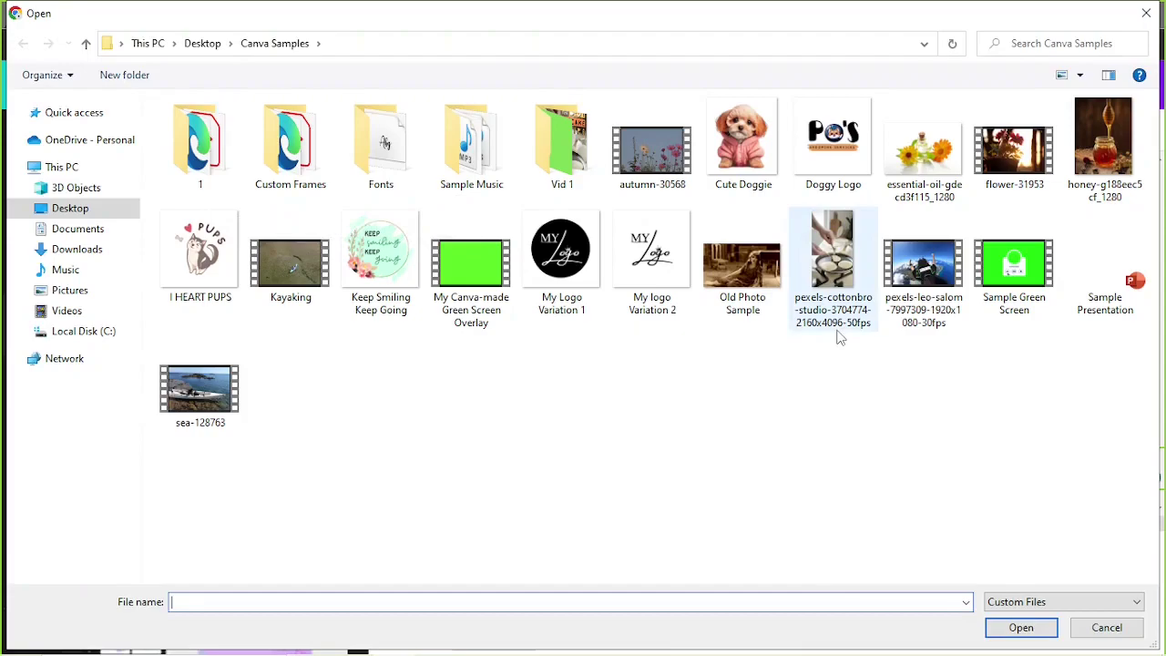
left_click(1014, 146)
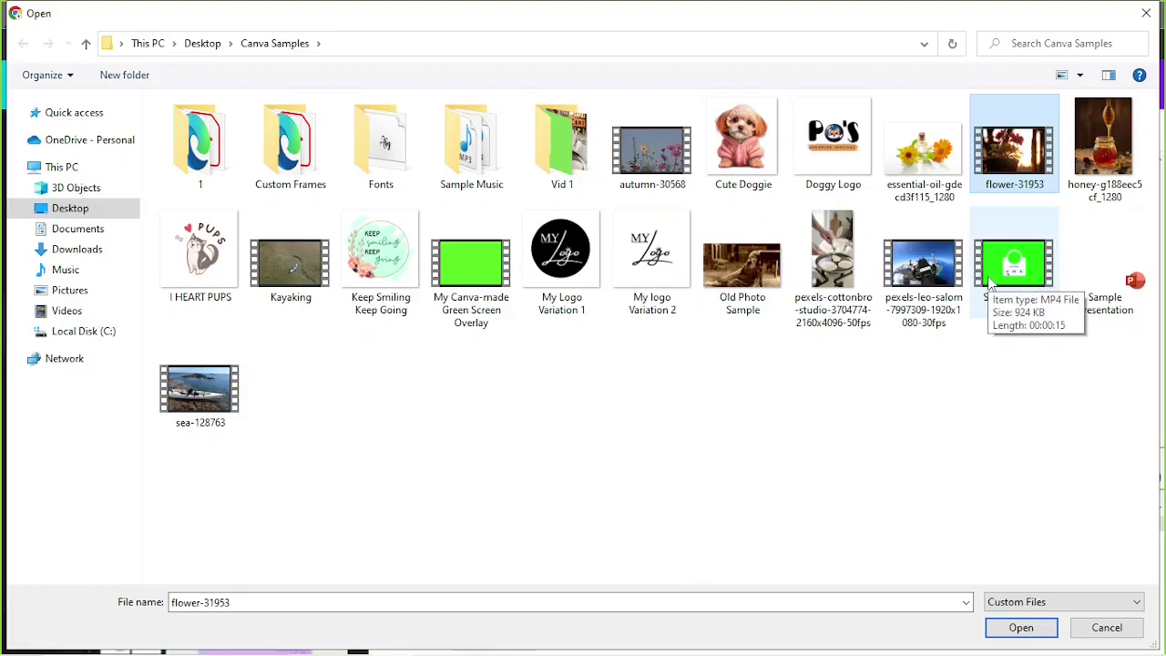
left_click(651, 145, "ctrl")
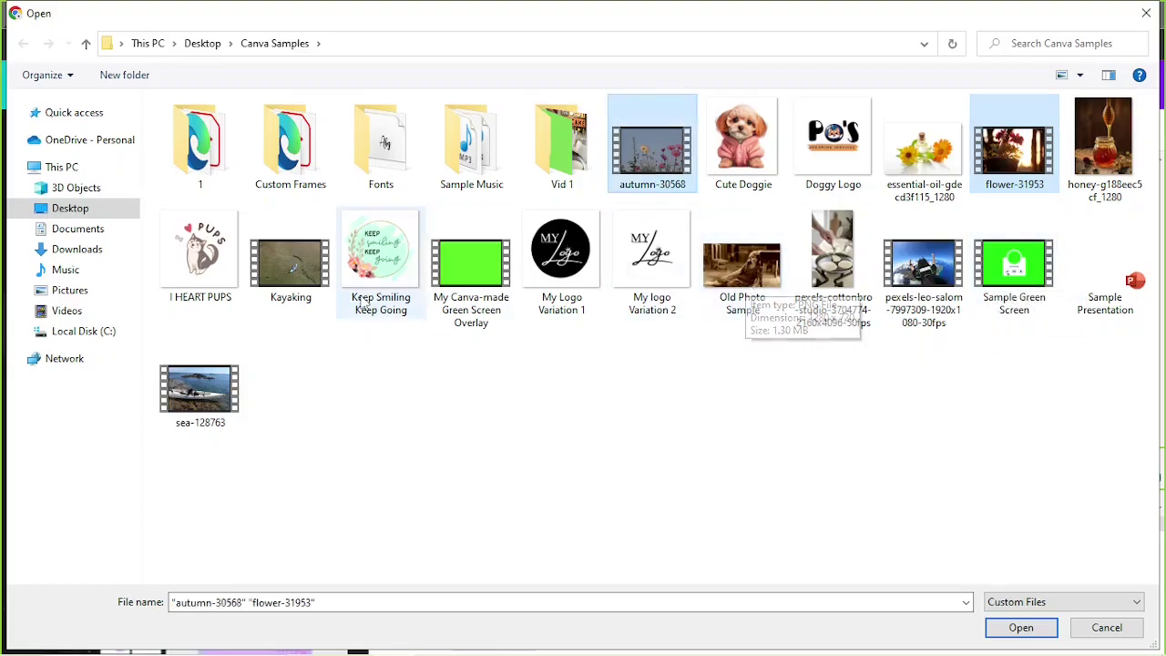
left_click(306, 269, "ctrl")
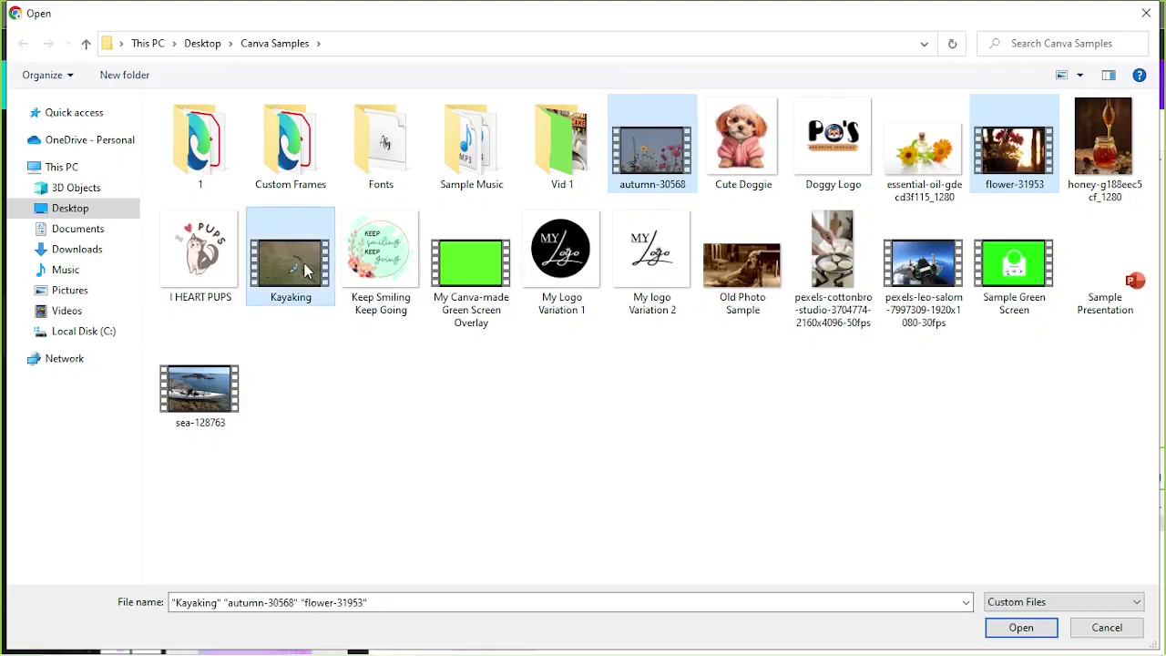
left_click(191, 379, "ctrl")
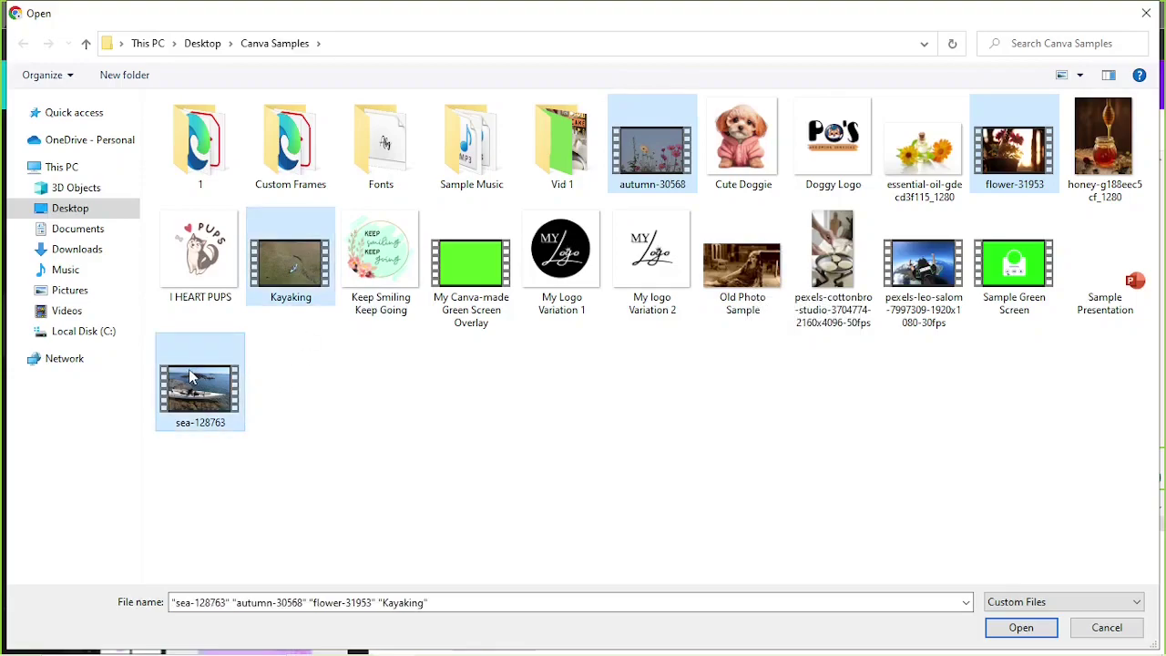
left_click(1021, 627)
Add the 30-second flower video to the page and make it the background
scroll(300, 338, "up", 1)
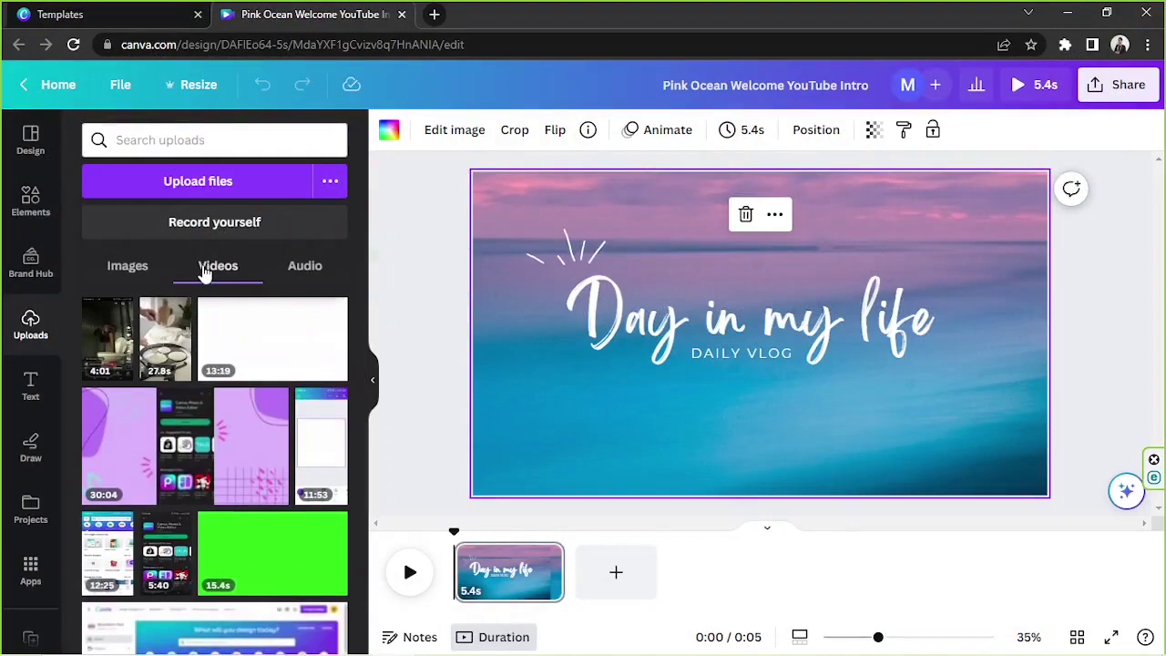
scroll(255, 361, "down", 5)
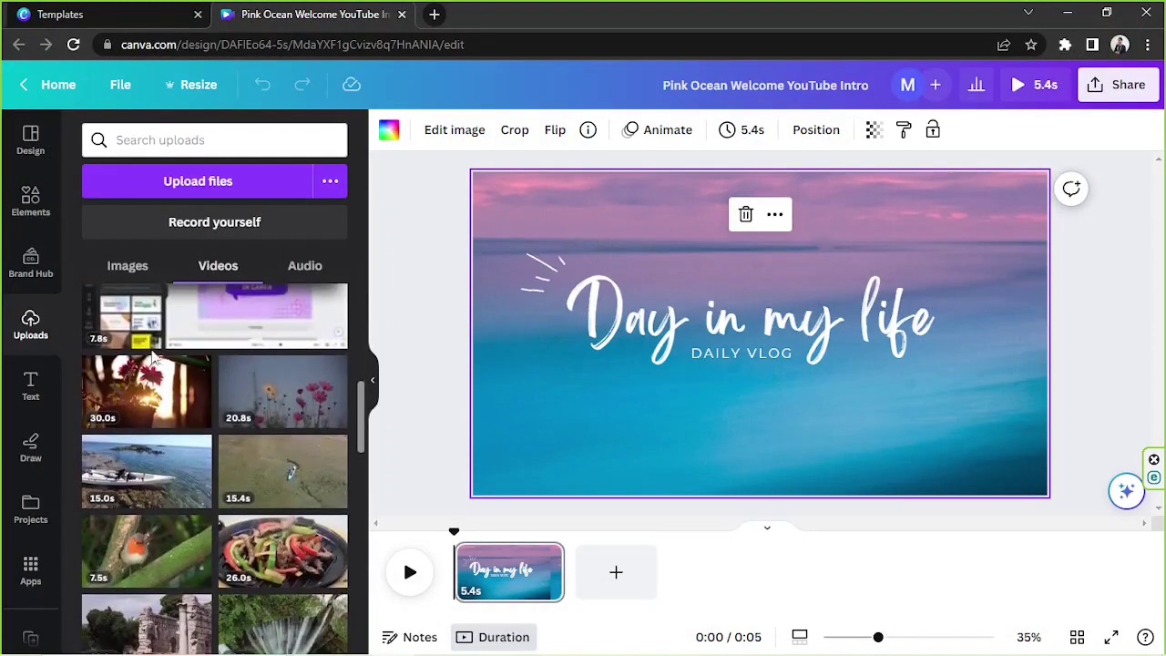
left_click(146, 398)
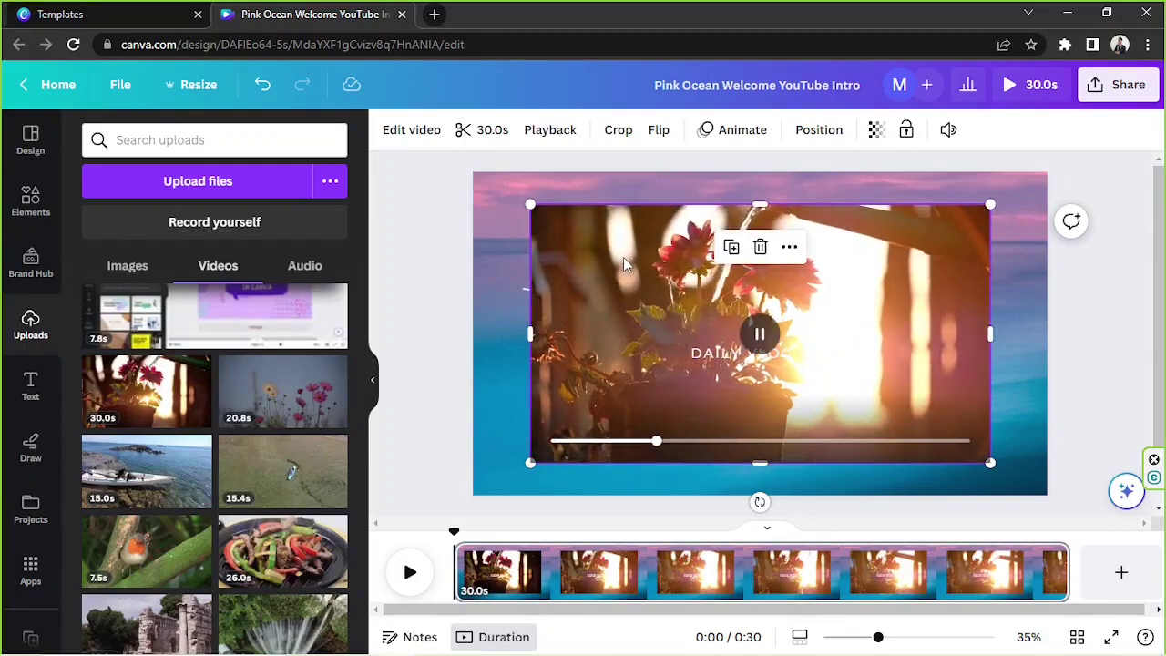
right_click(624, 264)
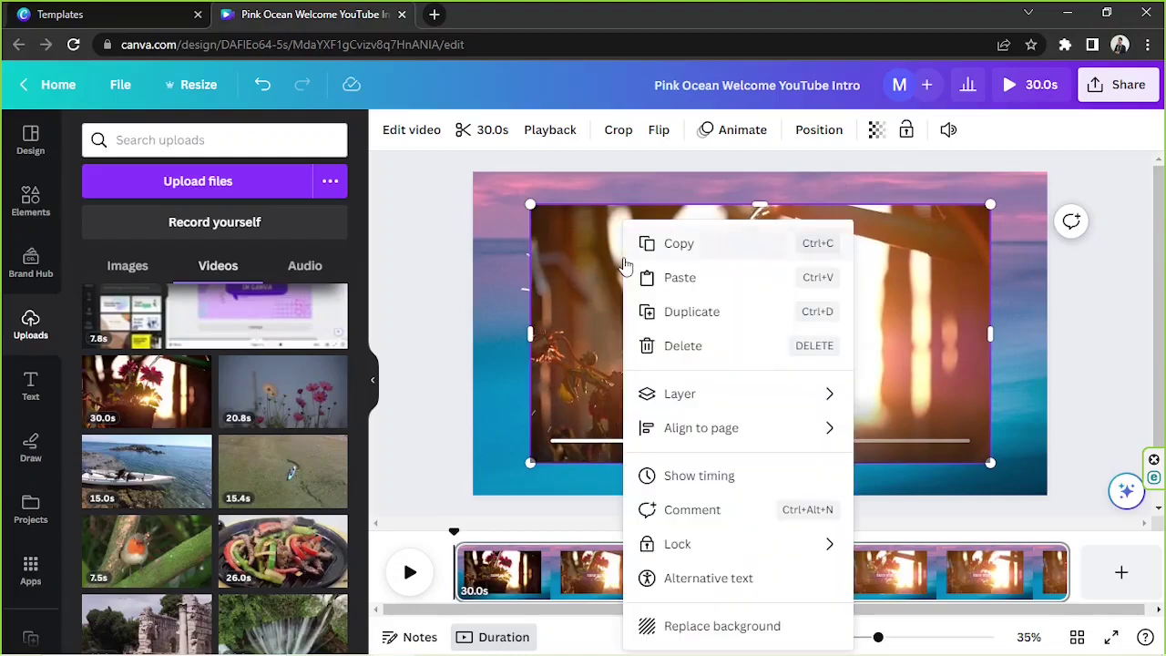
left_click(690, 629)
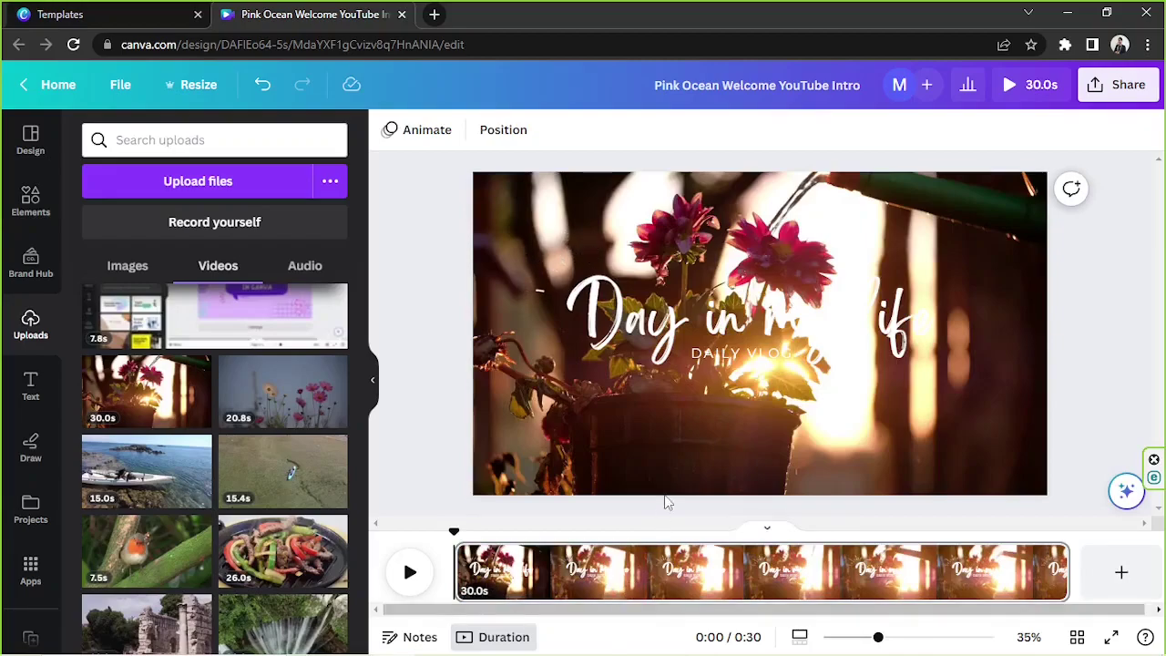
Undo the background swap, delete the flower video, and preview the 5.4s title page
key("ctrl+z")
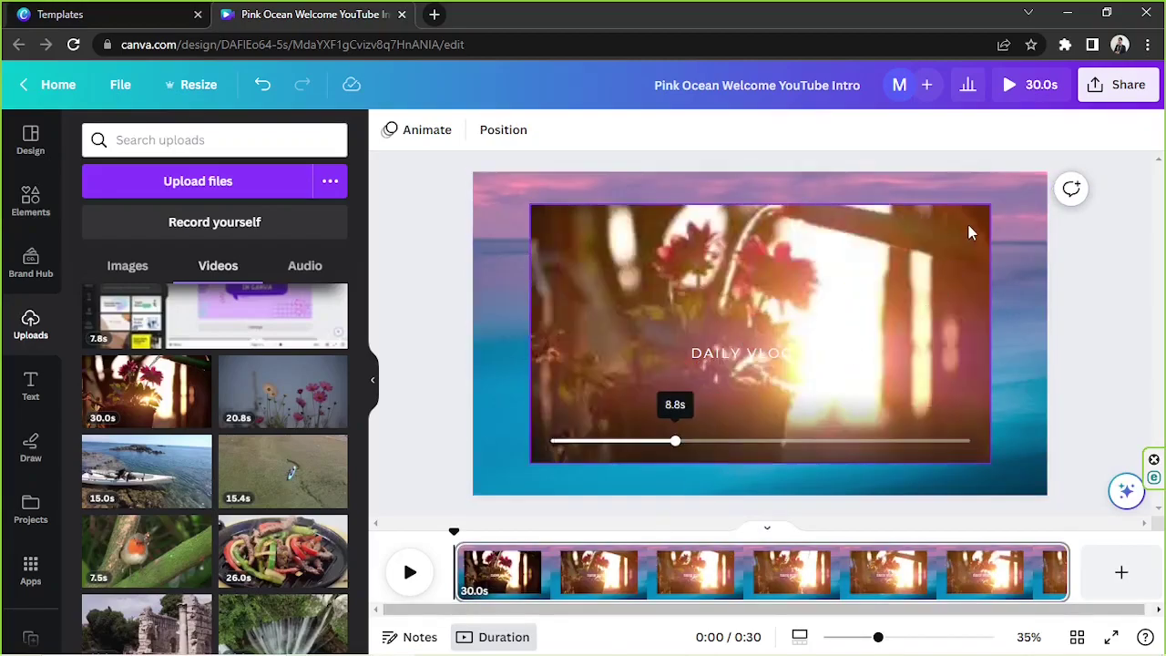
left_click(969, 227)
key("Delete")
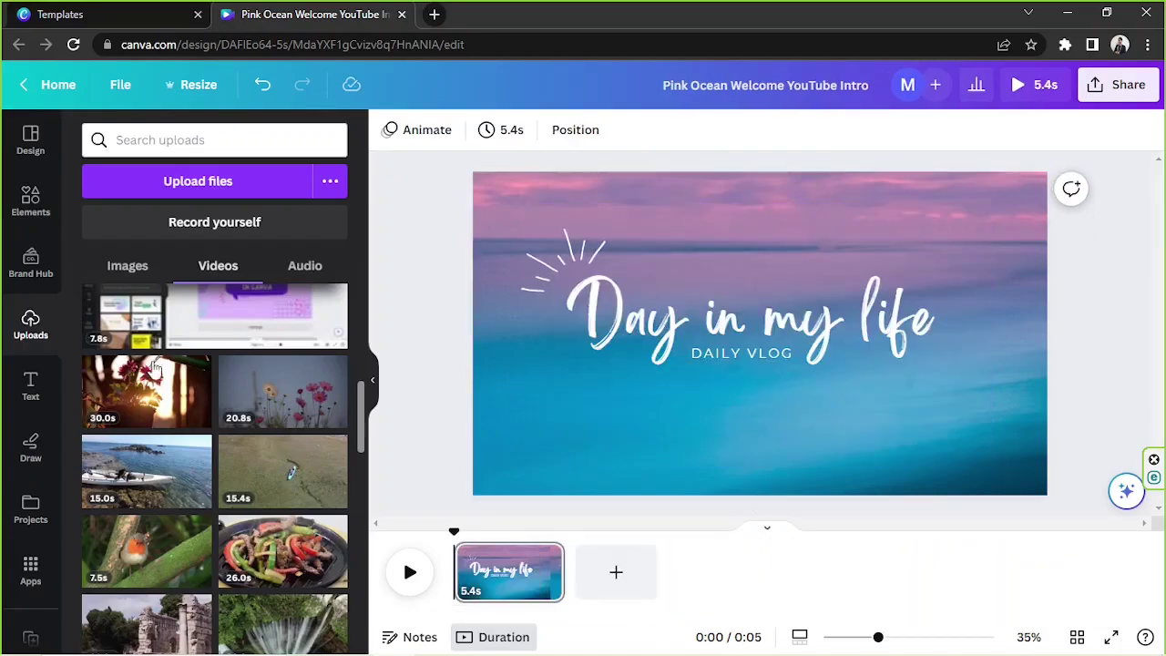
scroll(256, 344, "down", 2)
scroll(255, 344, "up", 3)
scroll(255, 343, "up", 5)
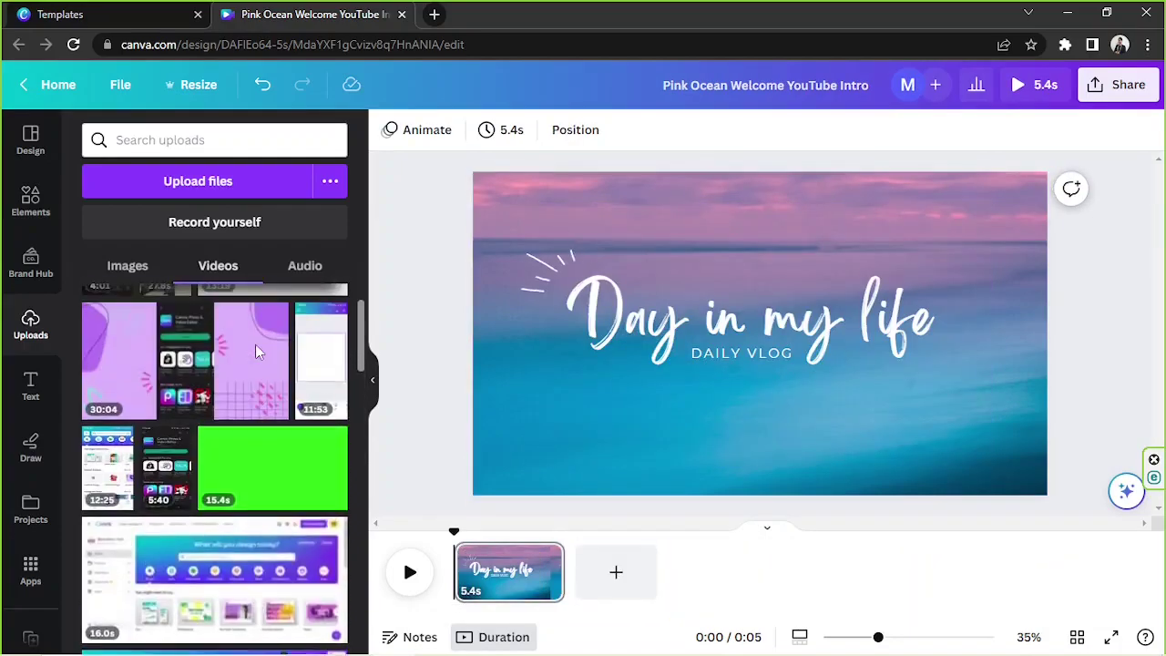
left_click(846, 192)
left_click(846, 192)
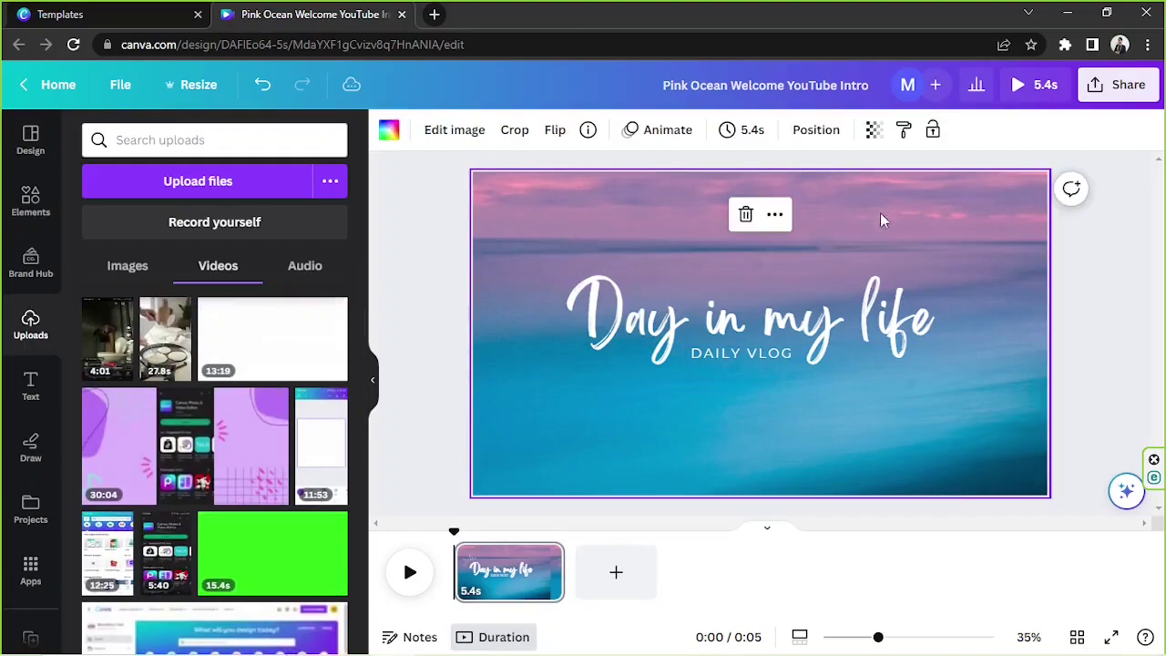
left_click(409, 573)
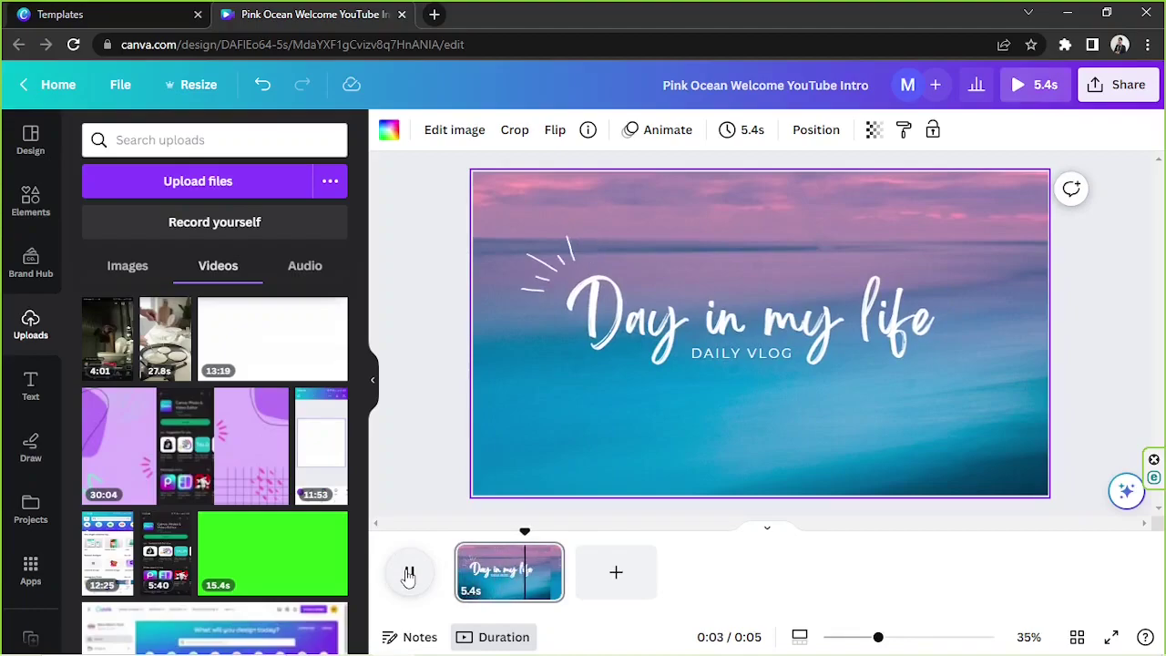
Pause the preview and search Elements for 'ocean' video results
left_click(409, 573)
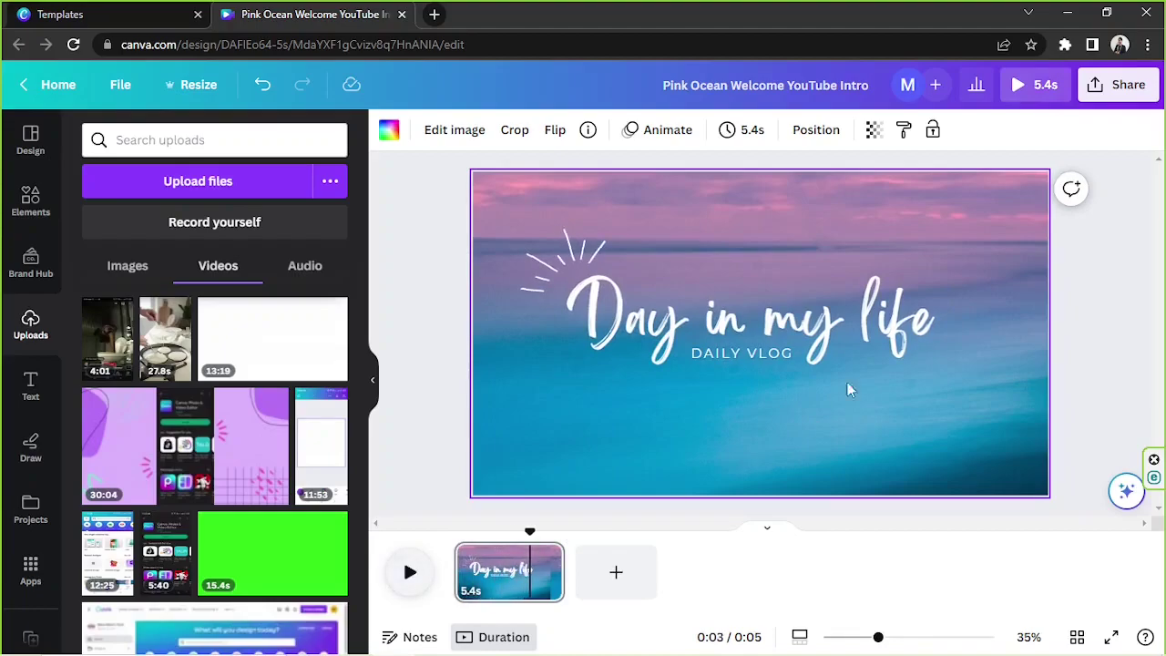
left_click(27, 208)
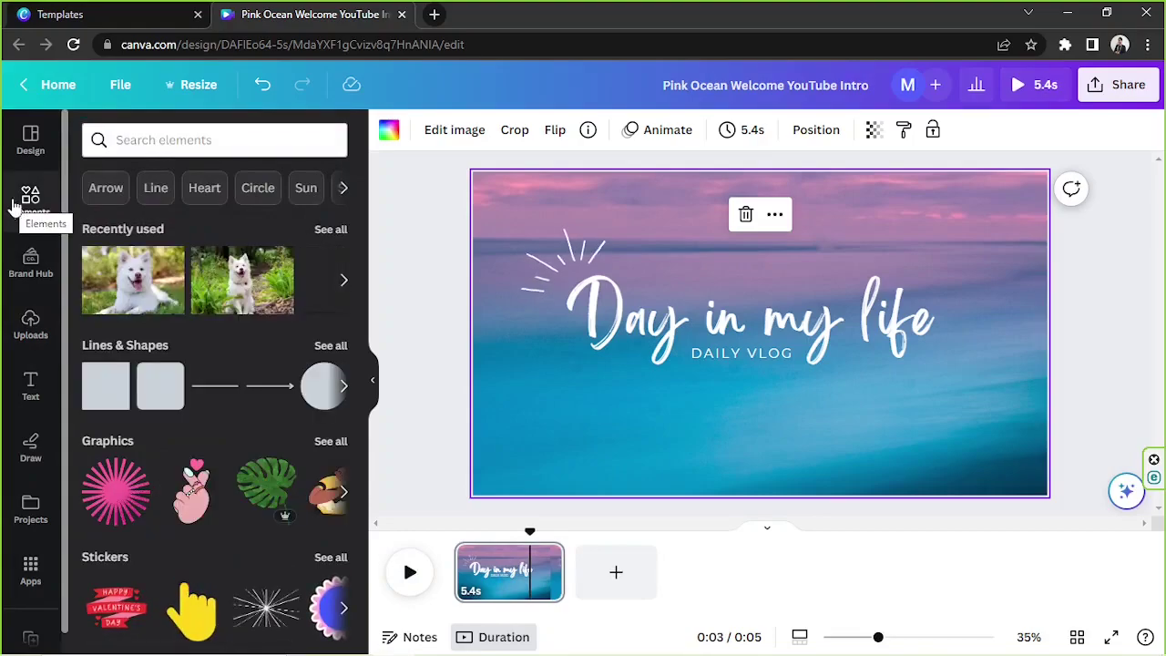
left_click(27, 200)
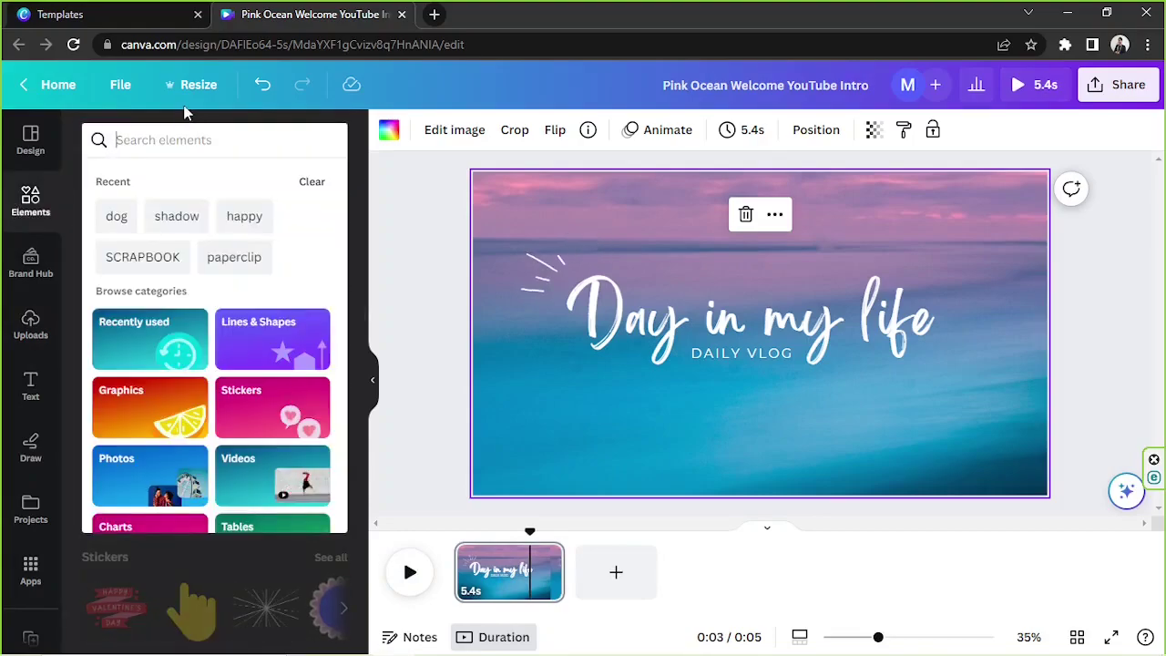
type("oca")
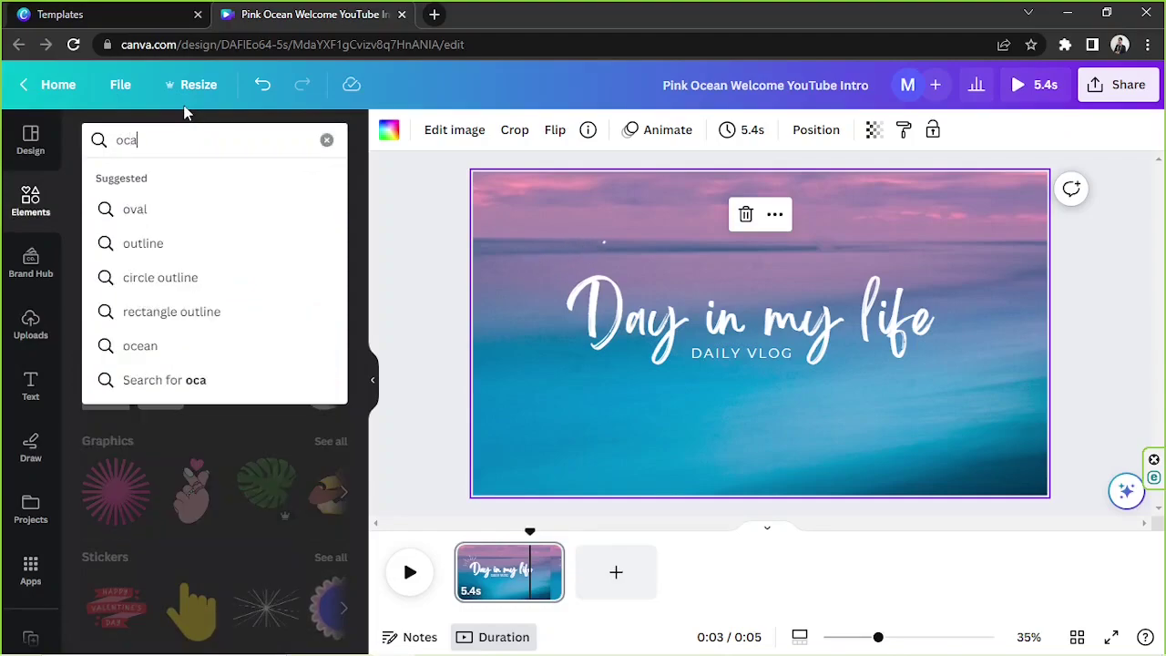
type("an")
key("Return")
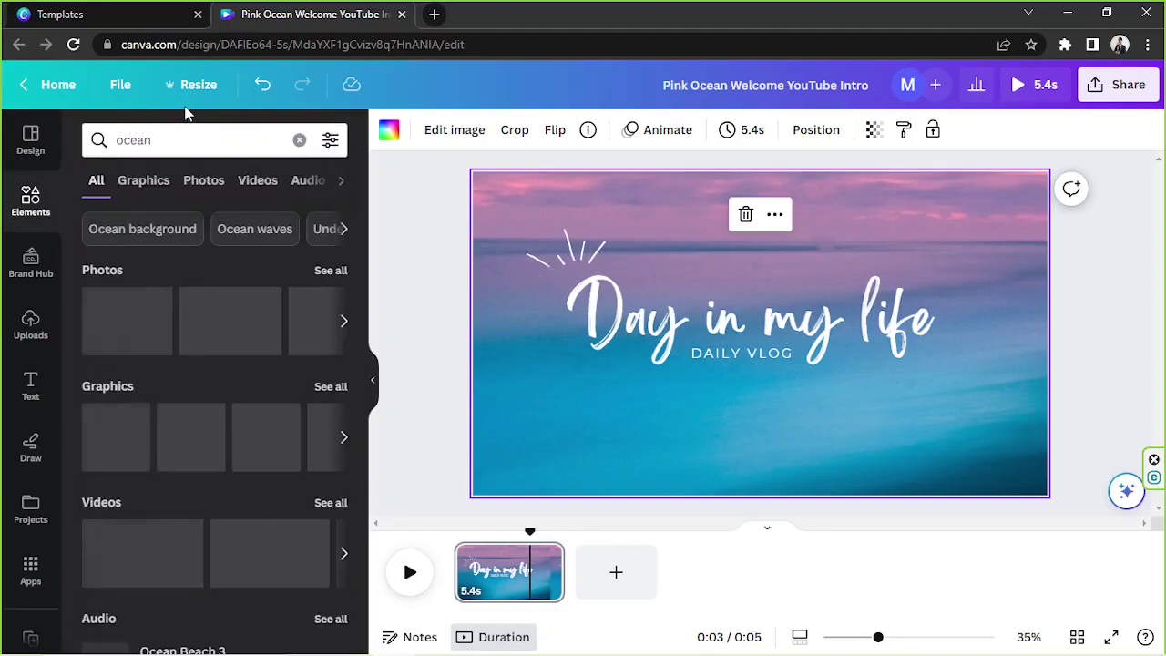
left_click(239, 182)
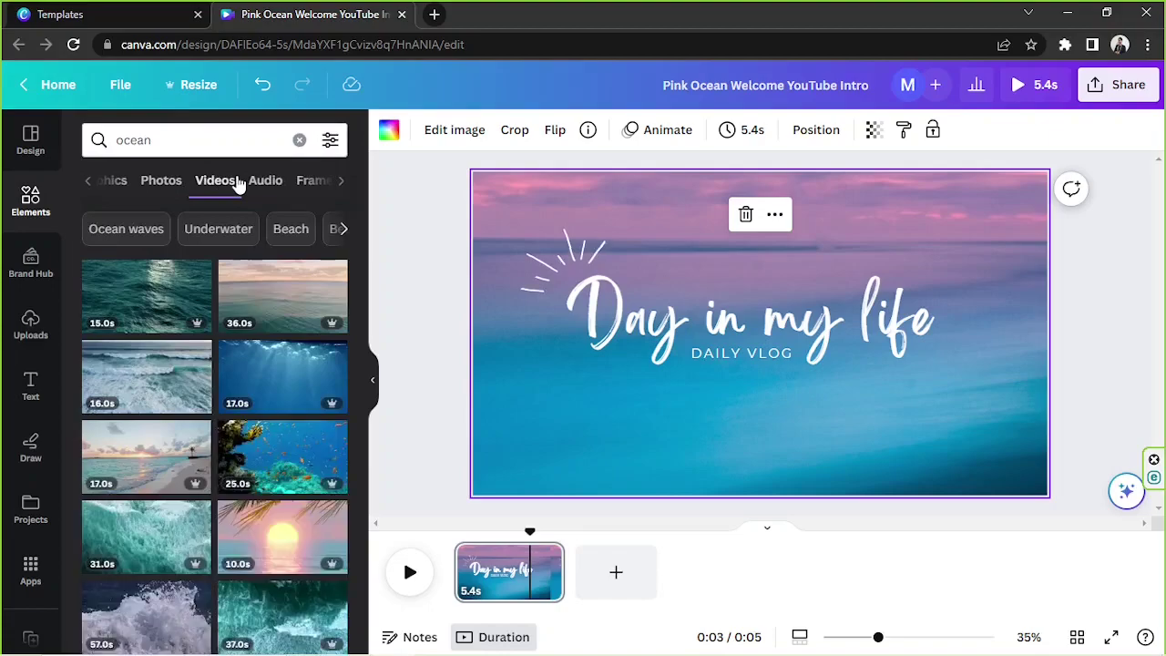
scroll(167, 293, "down", 3)
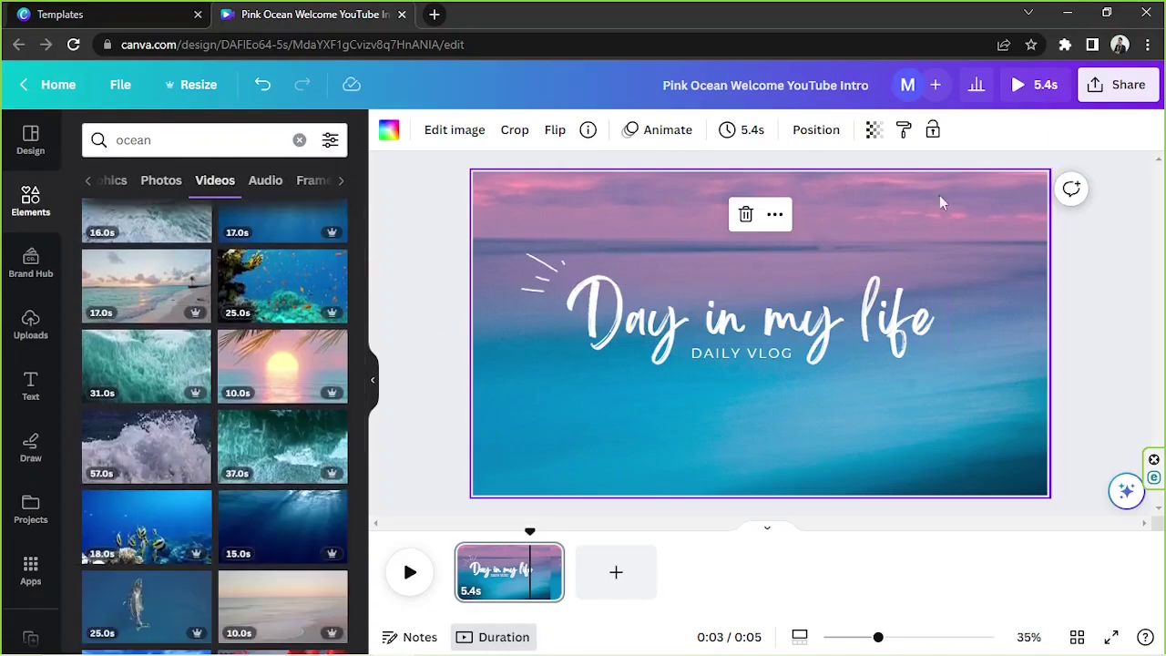
scroll(310, 346, "down", 3)
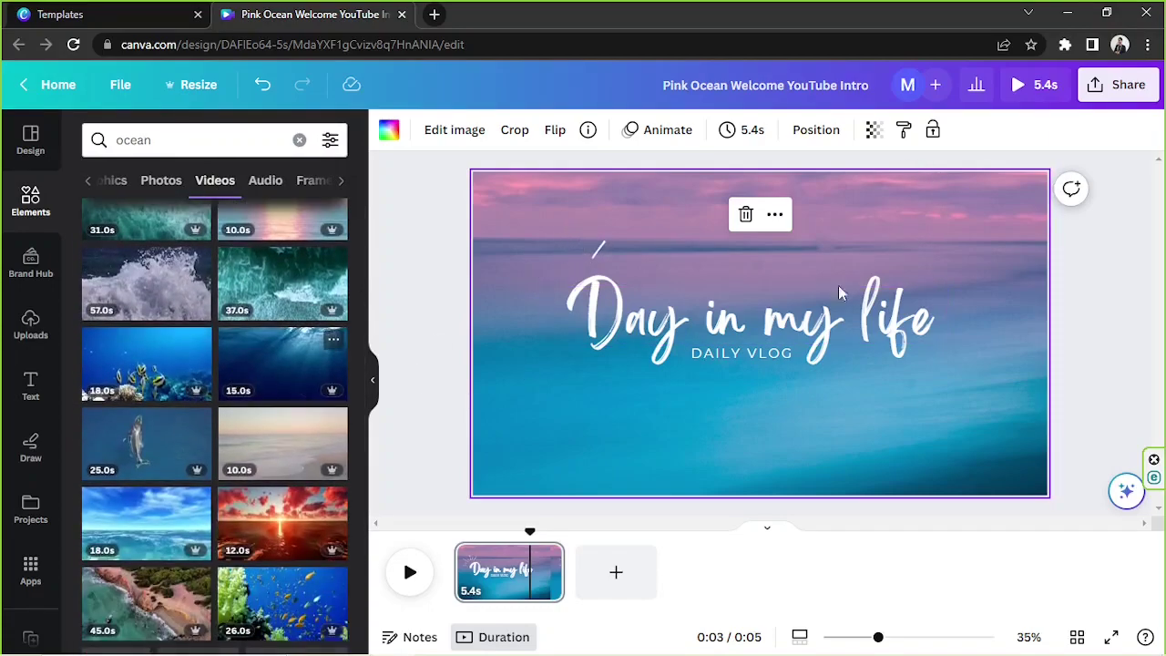
scroll(305, 349, "down", 6)
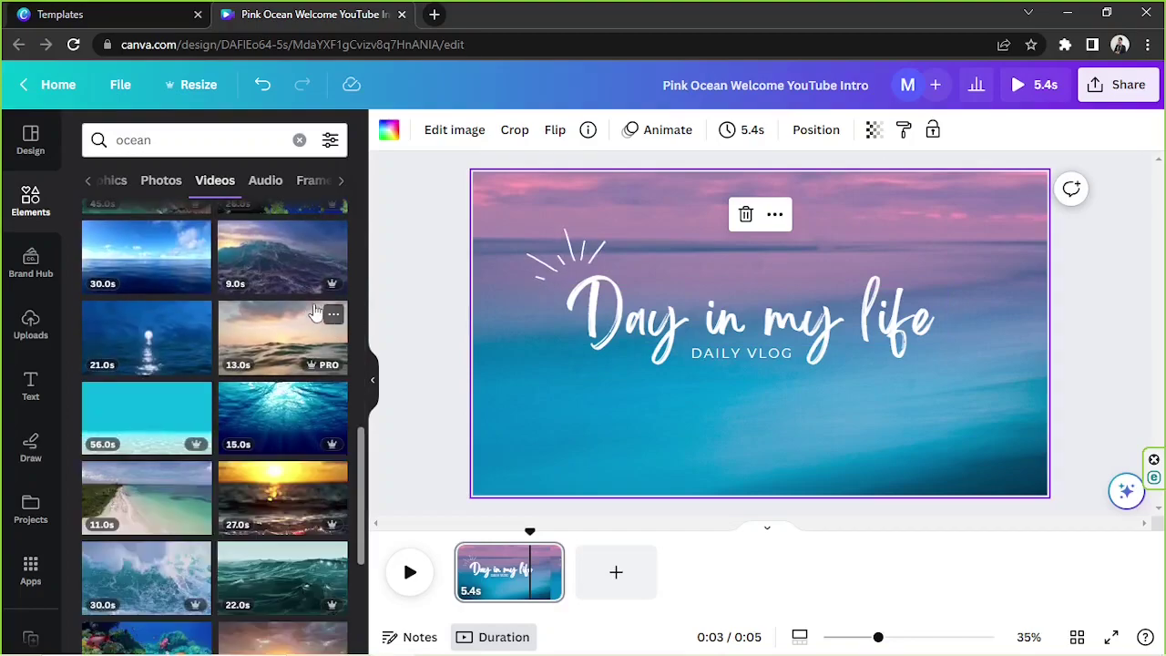
scroll(308, 309, "down", 2)
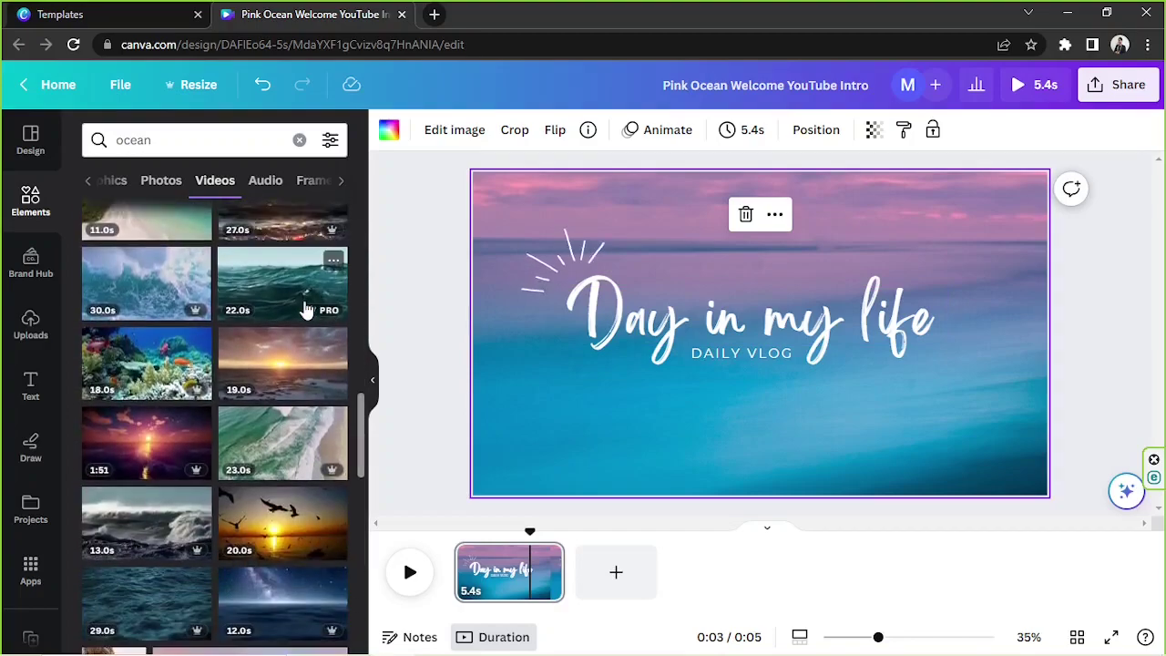
Filter the ocean videos to Free items and browse the clips
left_click(330, 139)
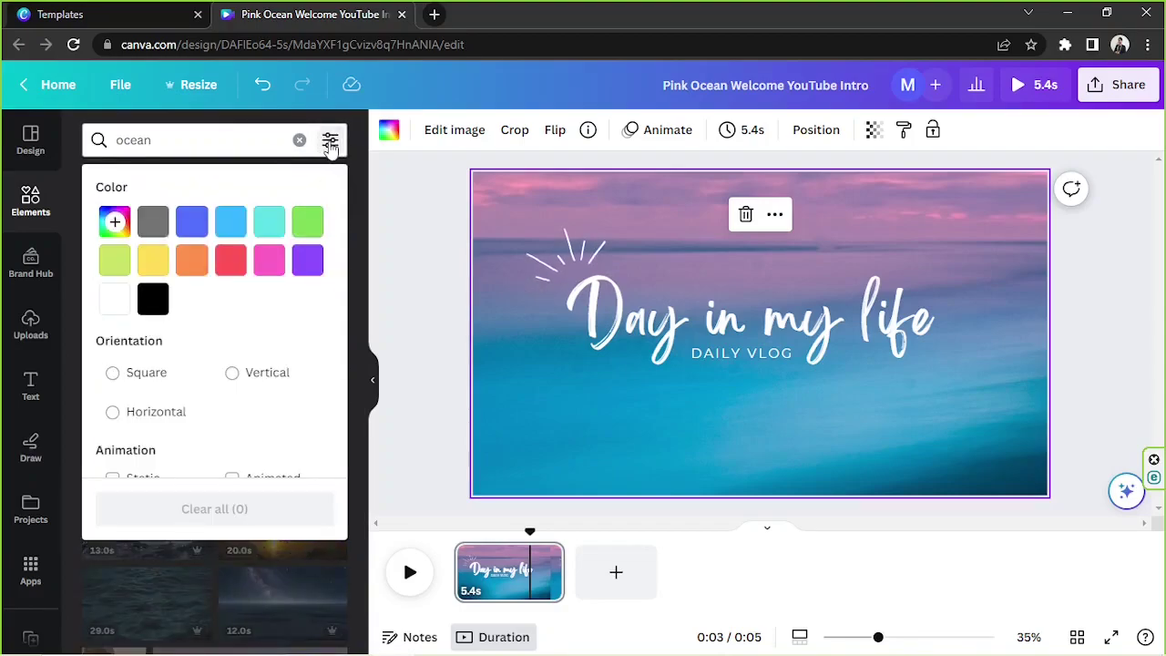
scroll(270, 296, "down", 2)
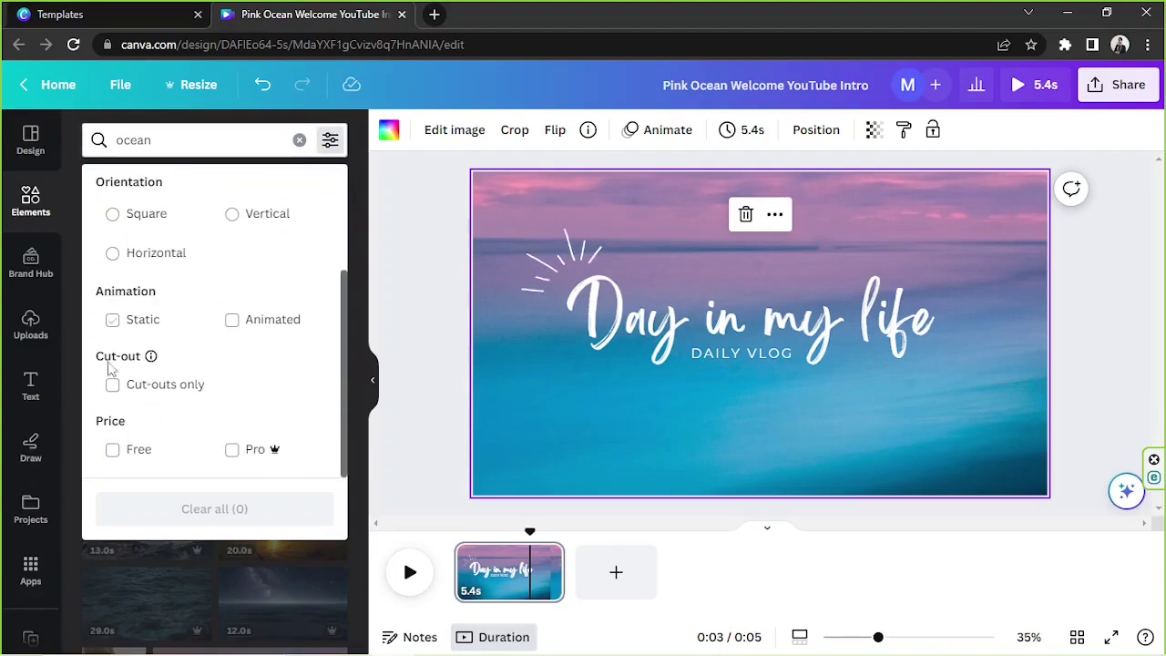
left_click(115, 453)
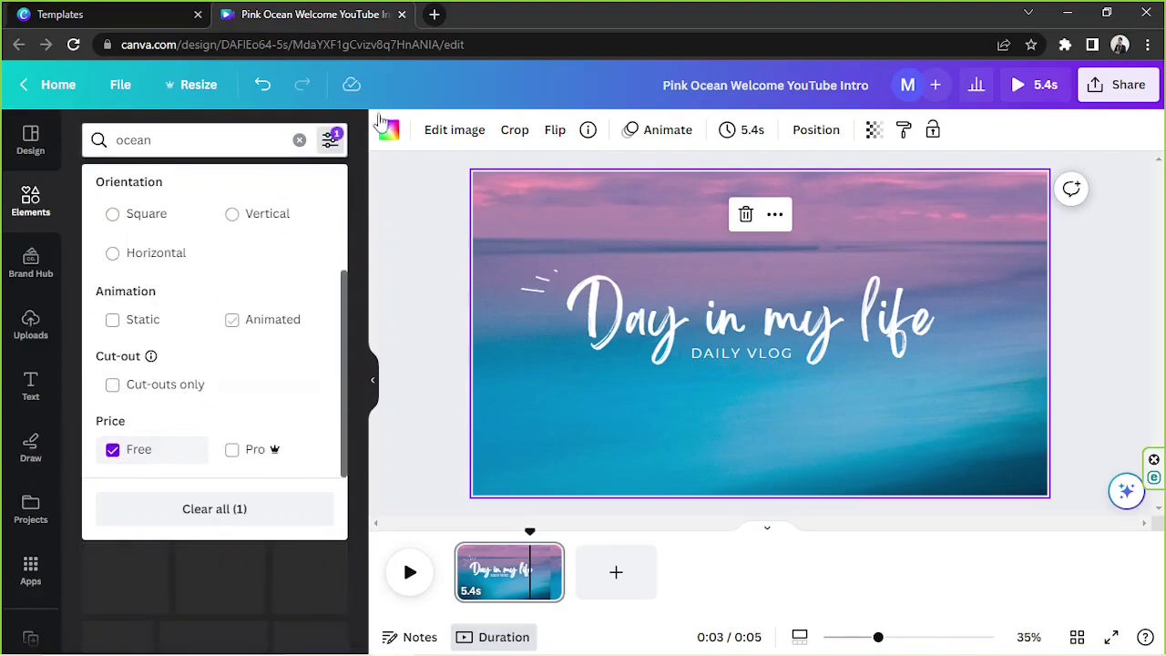
left_click(330, 139)
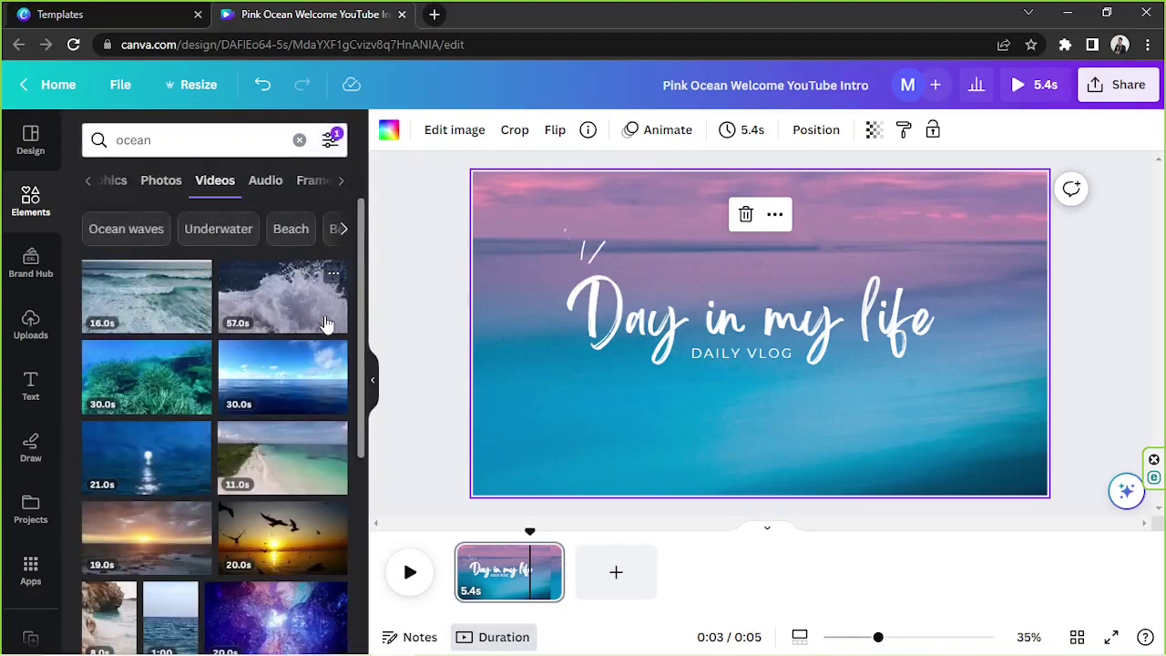
scroll(326, 323, "down", 5)
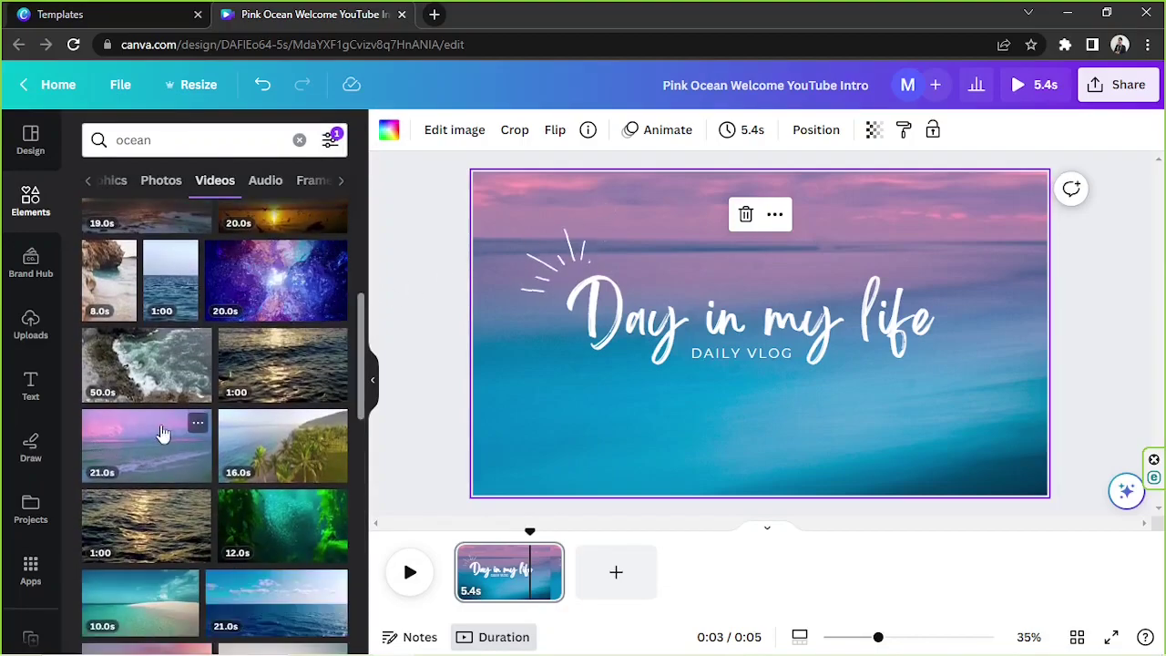
scroll(151, 439, "down", 4)
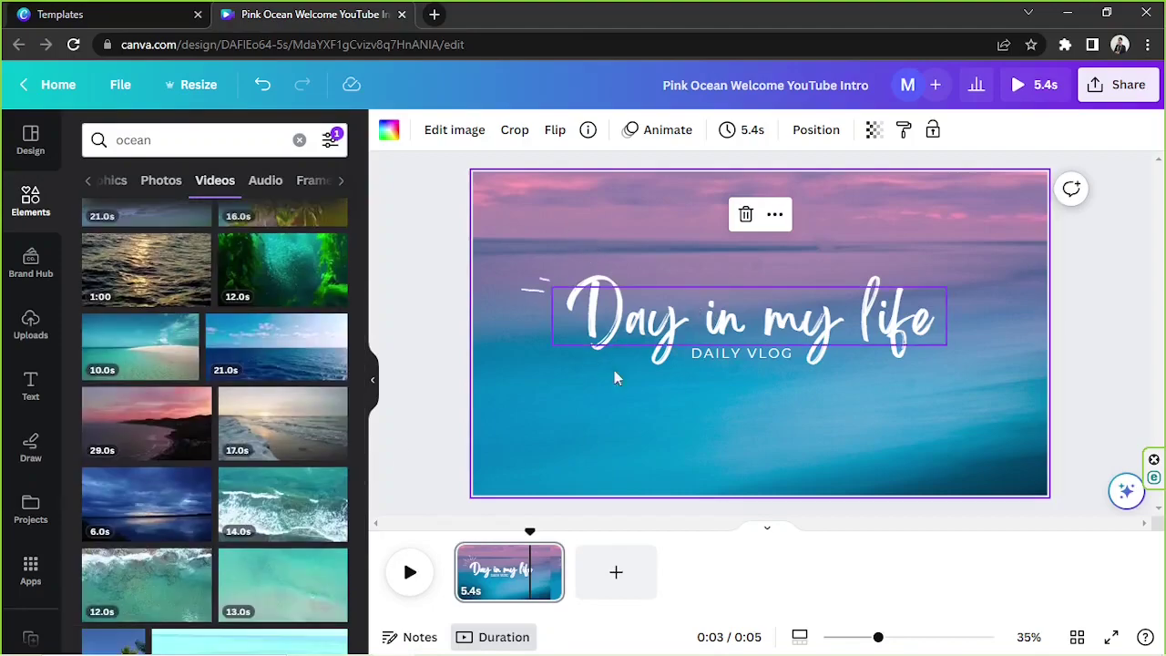
scroll(256, 319, "down", 10)
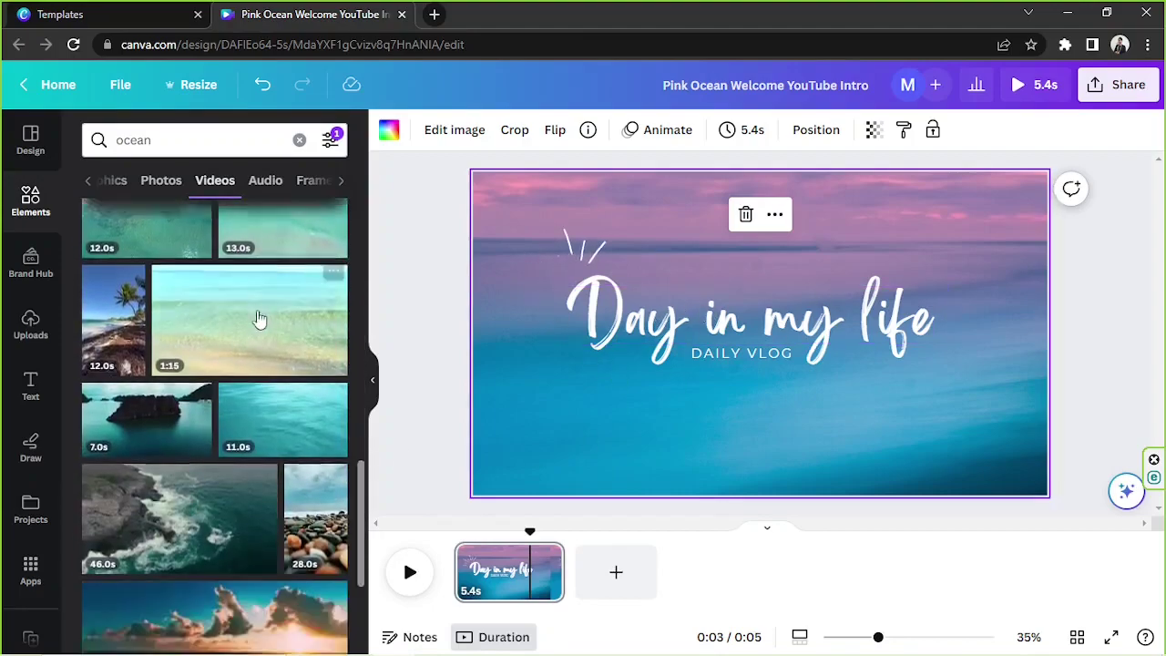
scroll(255, 319, "down", 10)
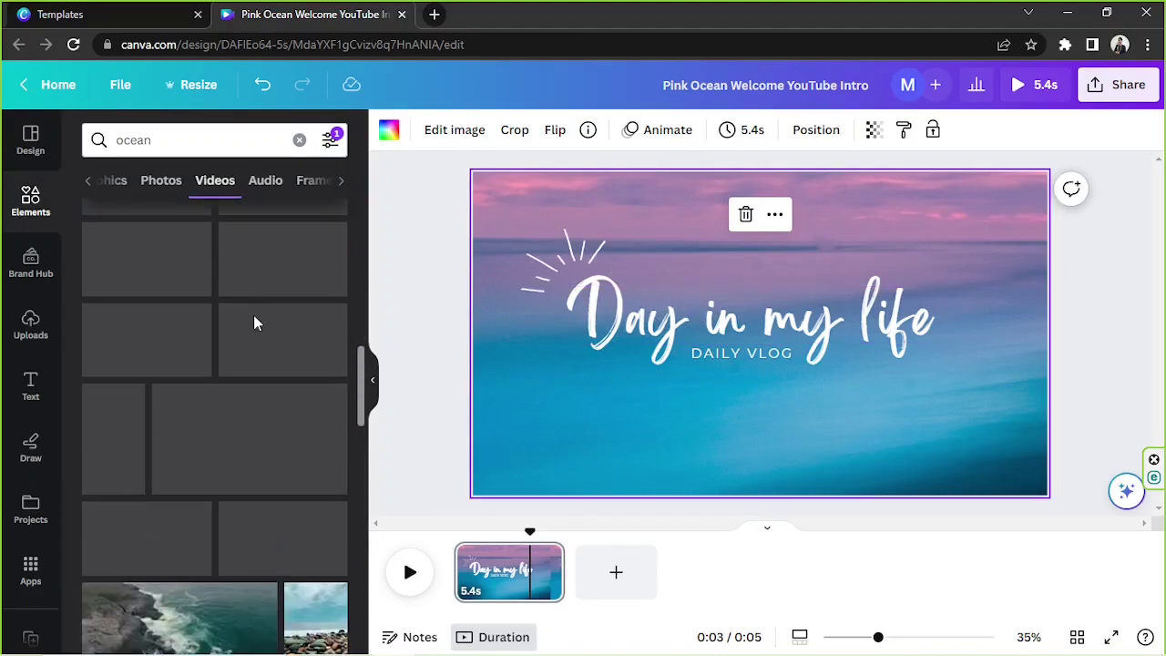
scroll(253, 319, "up", 3)
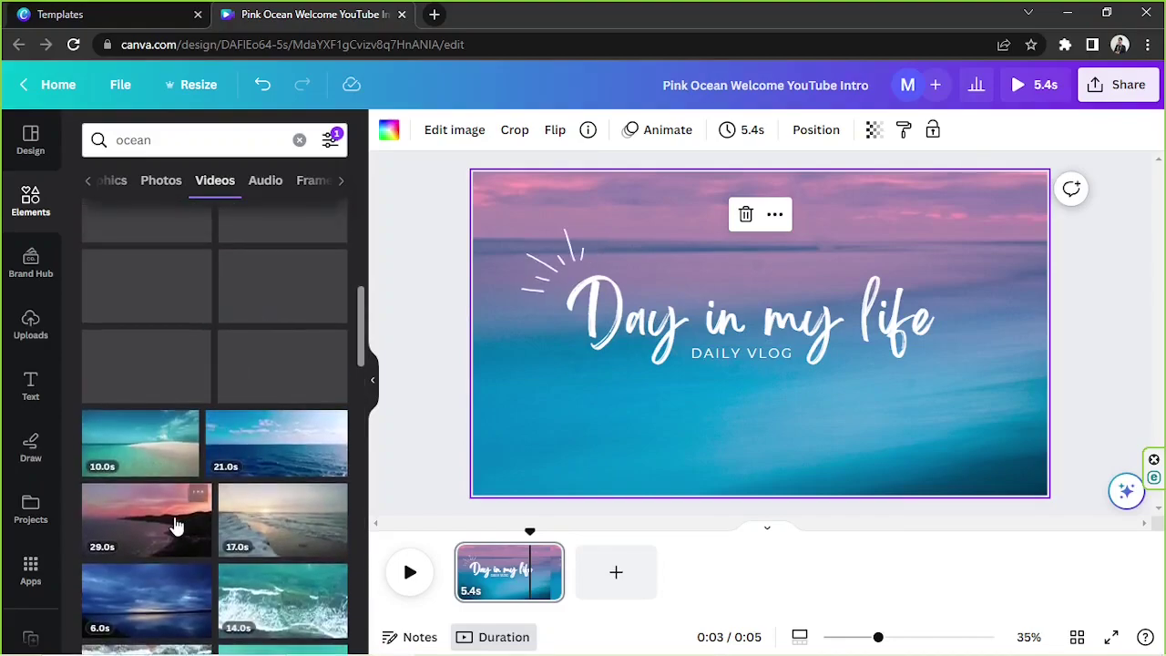
scroll(176, 526, "up", 2)
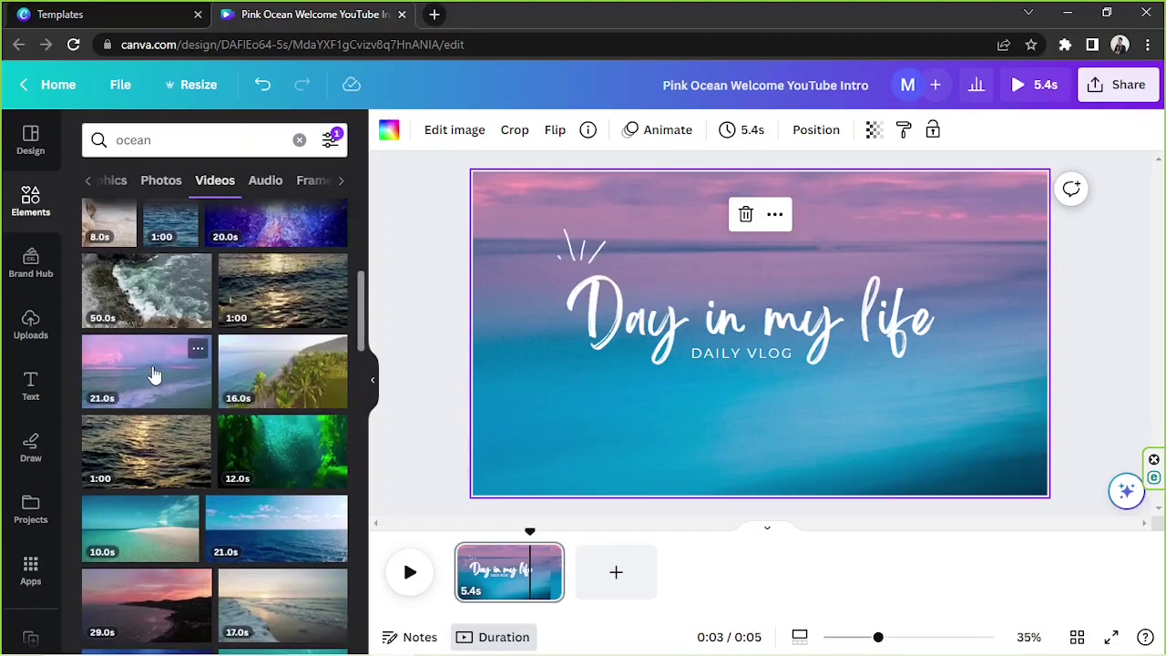
left_click(153, 376)
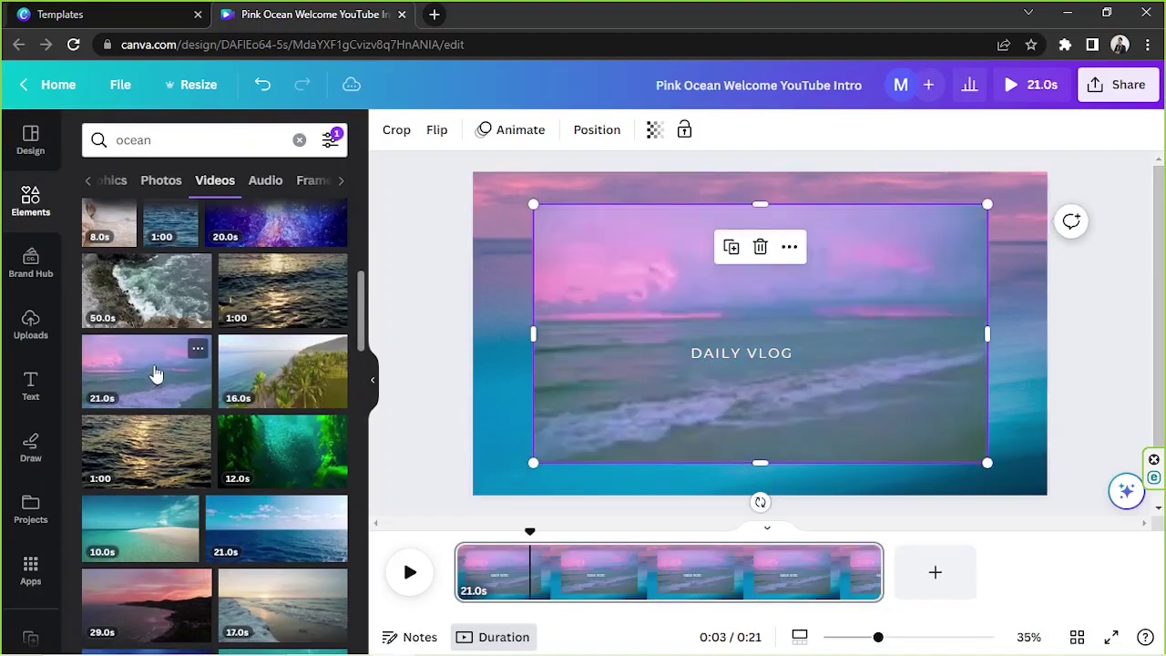
right_click(834, 282)
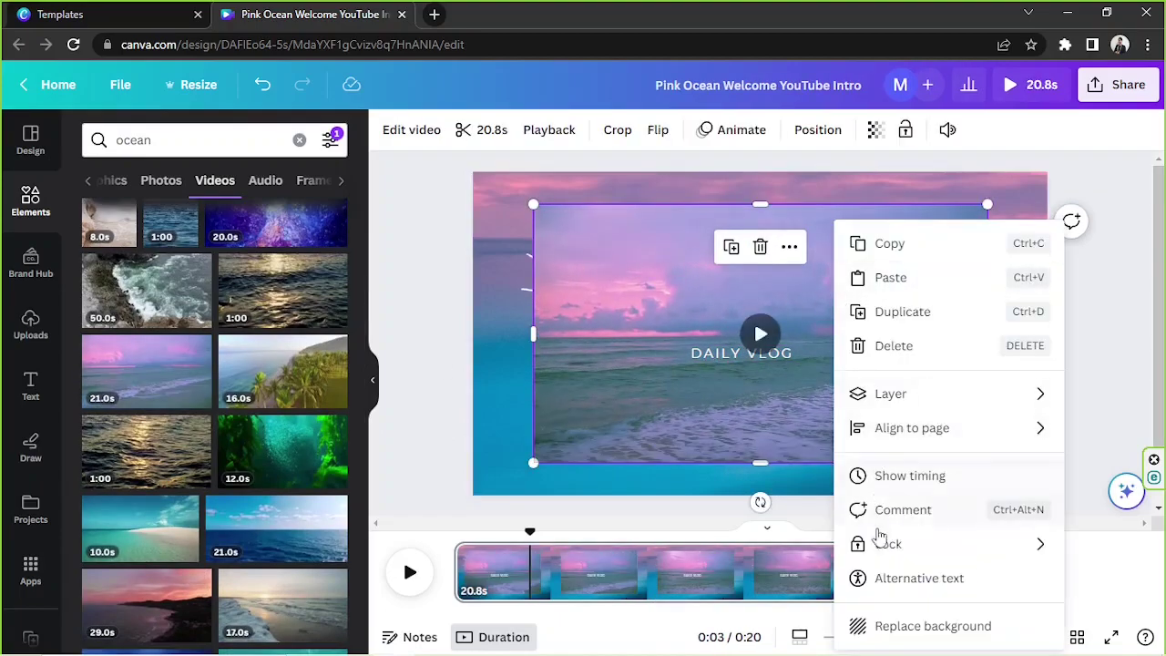
left_click(929, 626)
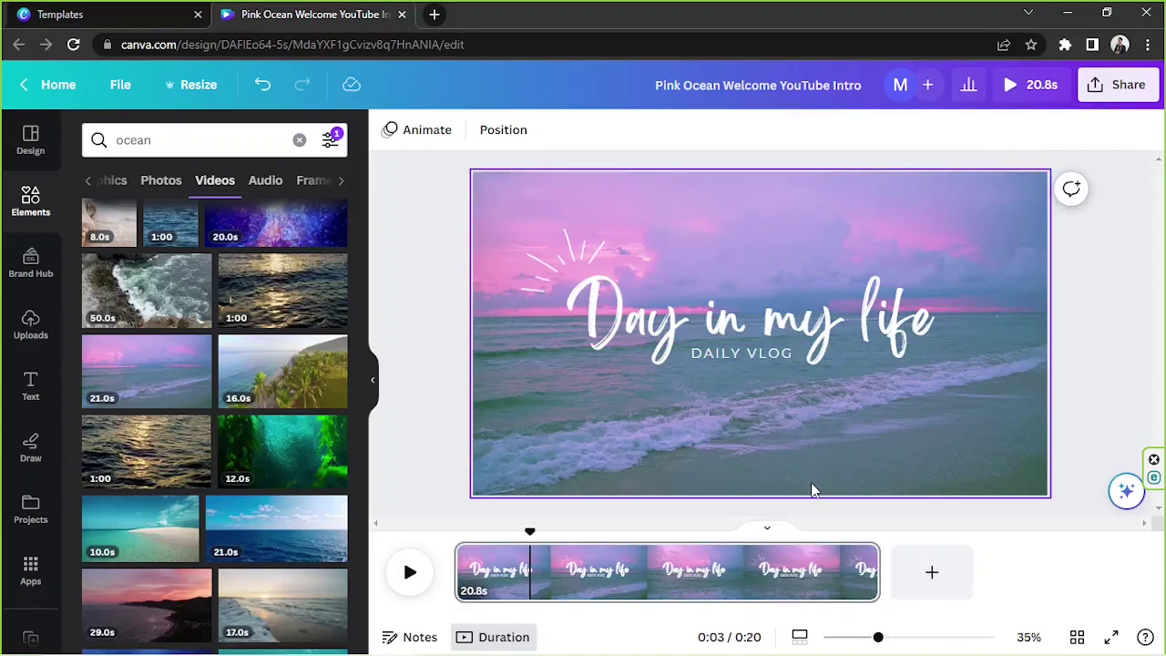
Replace the 'Day in my life' title with 'Quotes of the Day'
left_click(902, 324)
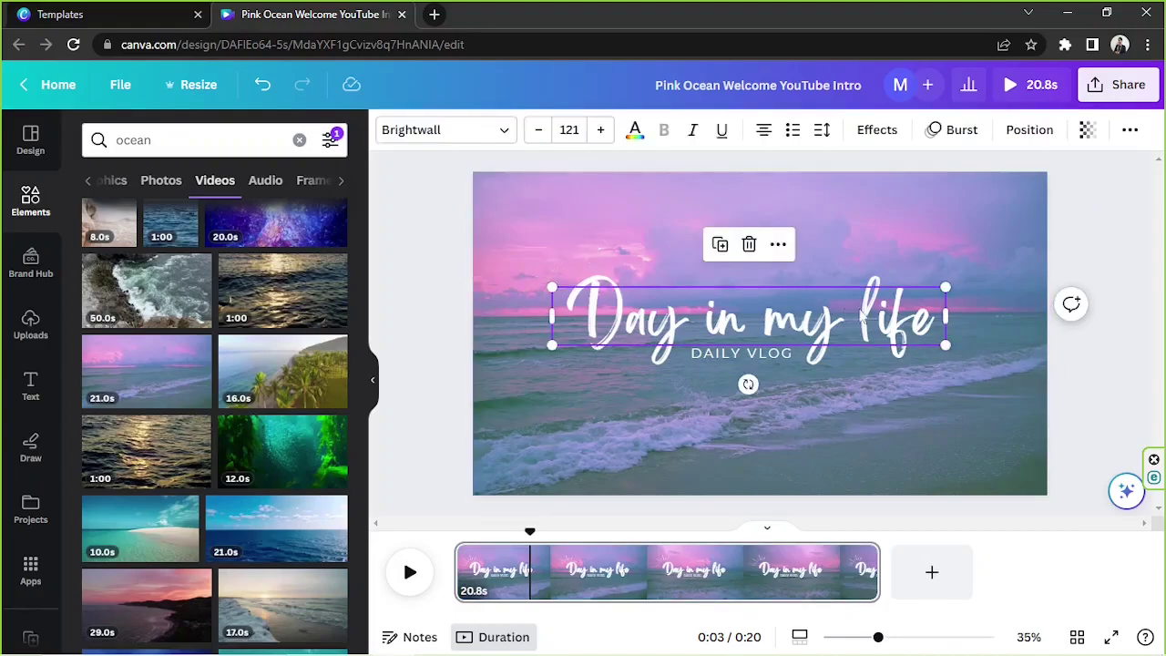
double_click(846, 310)
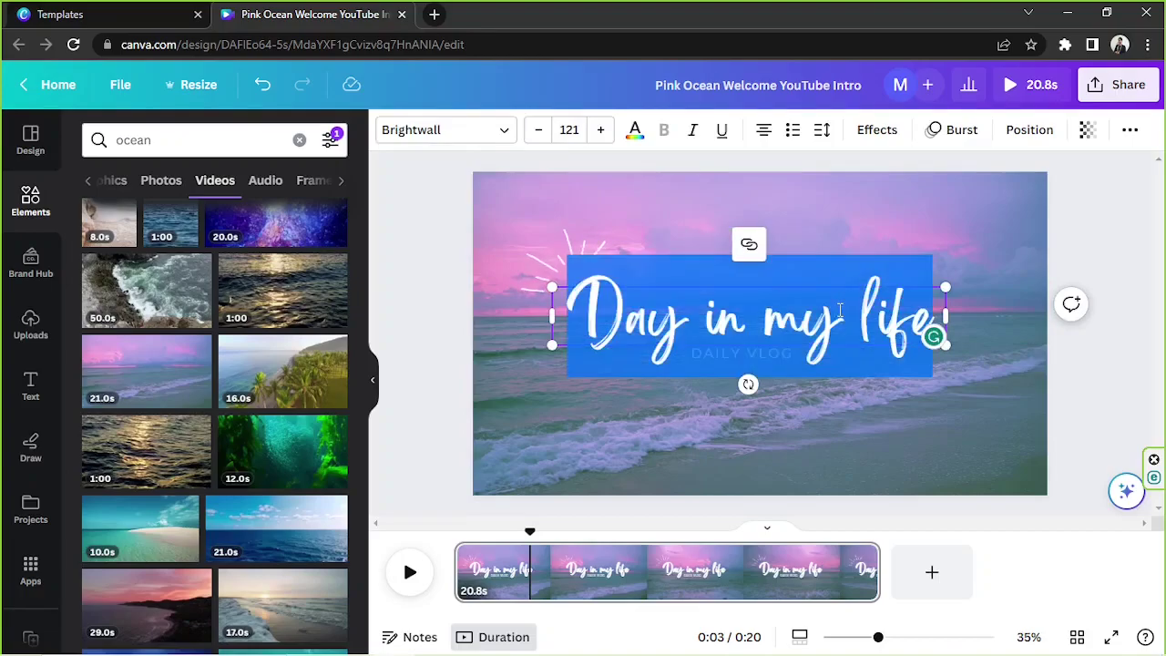
type("Quotes")
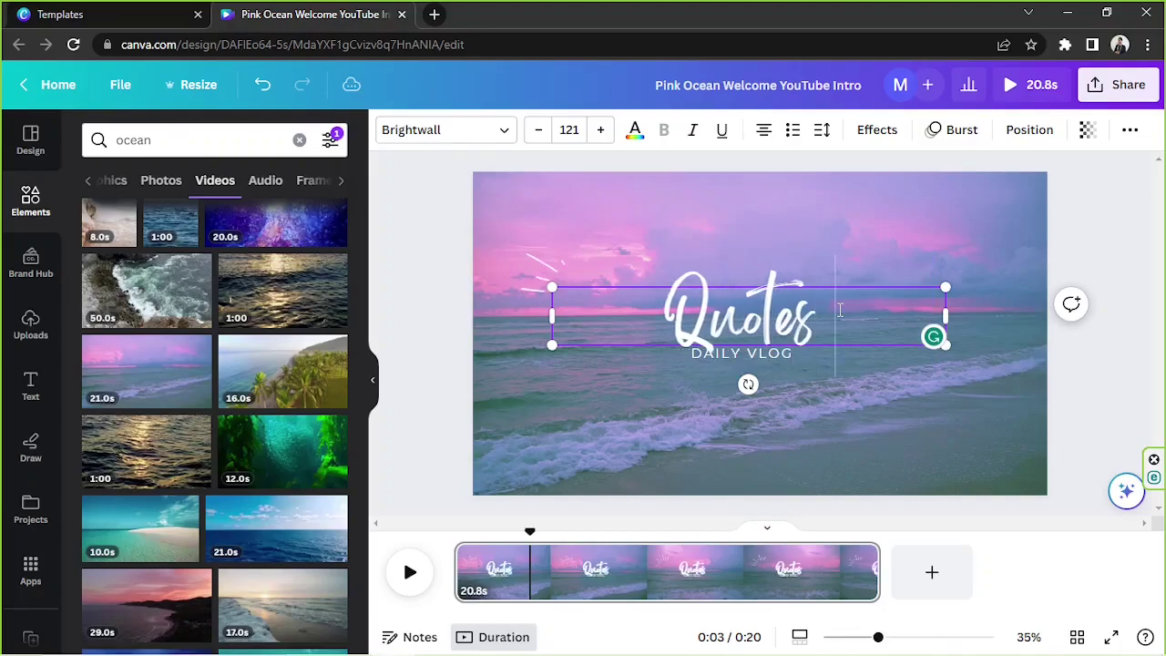
type(" of tge")
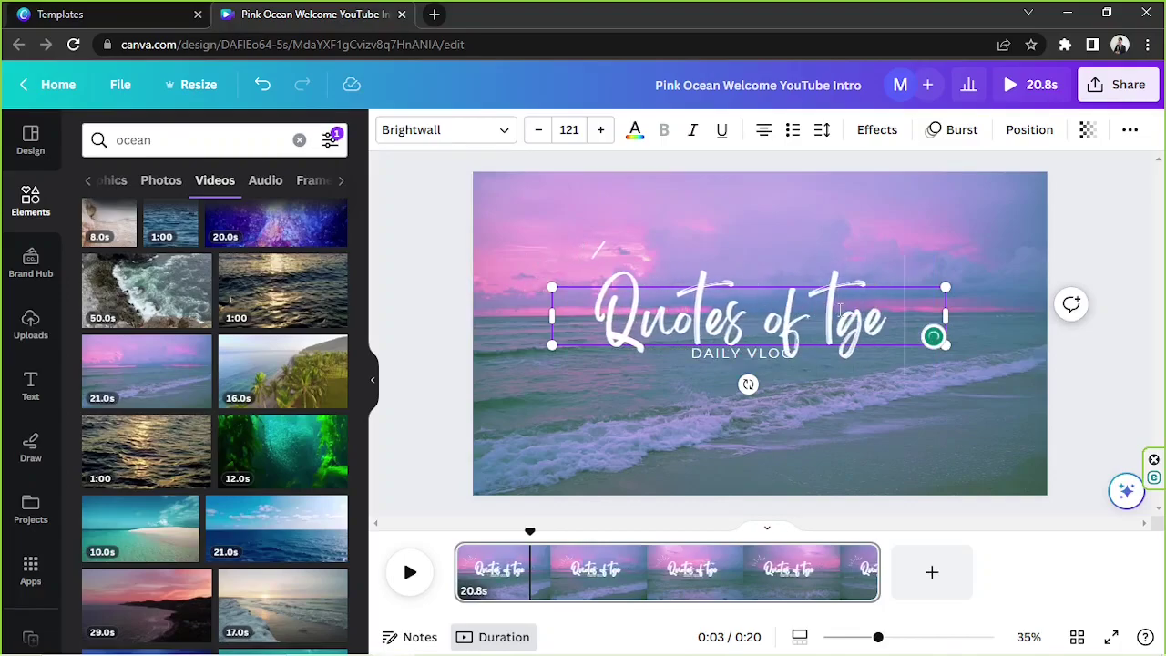
key("BackSpace")
key("BackSpace")
type("he Day")
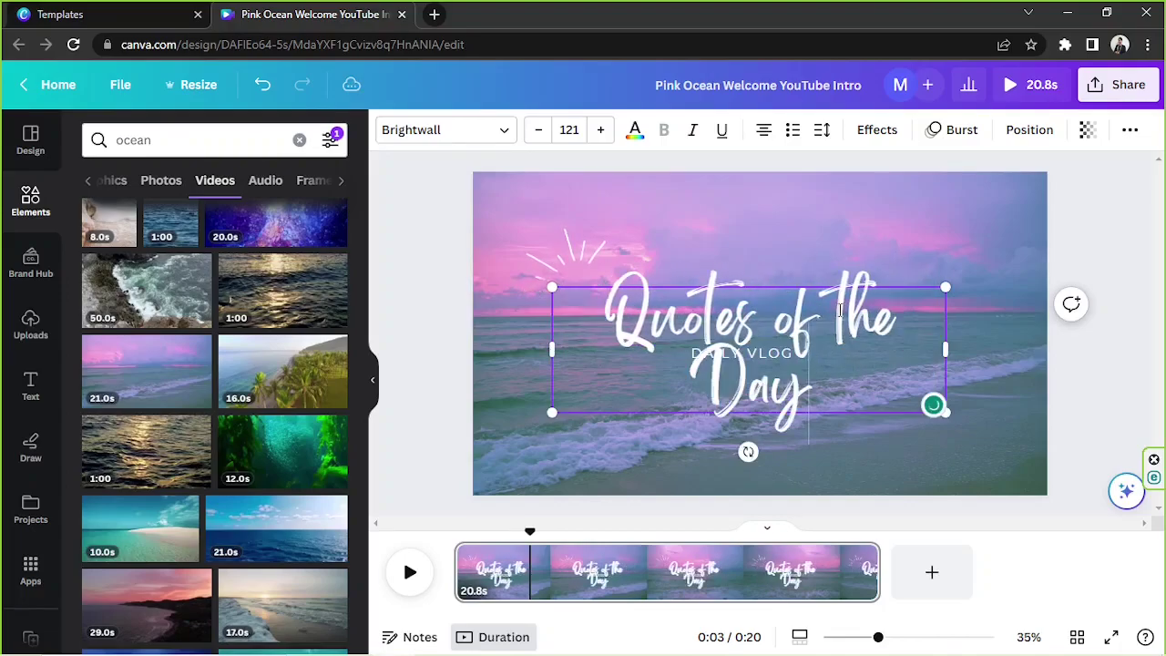
Widen the title onto one line and reposition the sparkle graphic and title
left_click_drag(1027, 355, 1016, 346)
left_click_drag(541, 255, 493, 226)
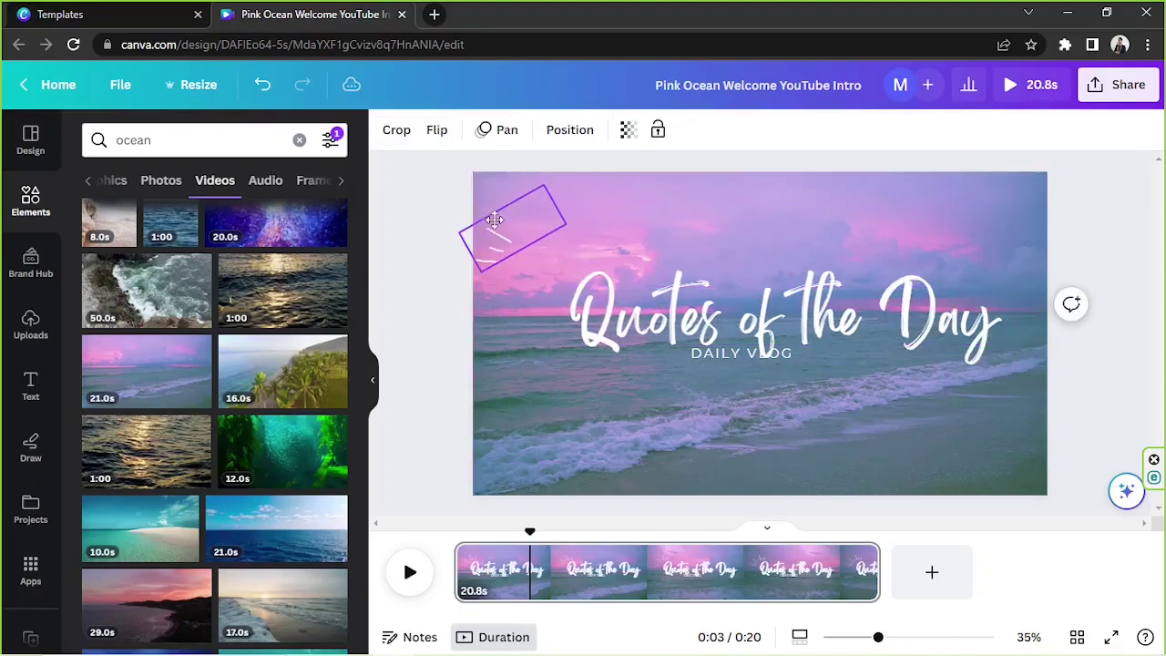
left_click_drag(836, 333, 799, 374)
Change DAILY VLOG to 'QUOTES OF INSPIRATION', widen and centre it, and move the sparkle beside the title
left_click(919, 410)
double_click(825, 372)
type("QUOTES OF INSPIRATION")
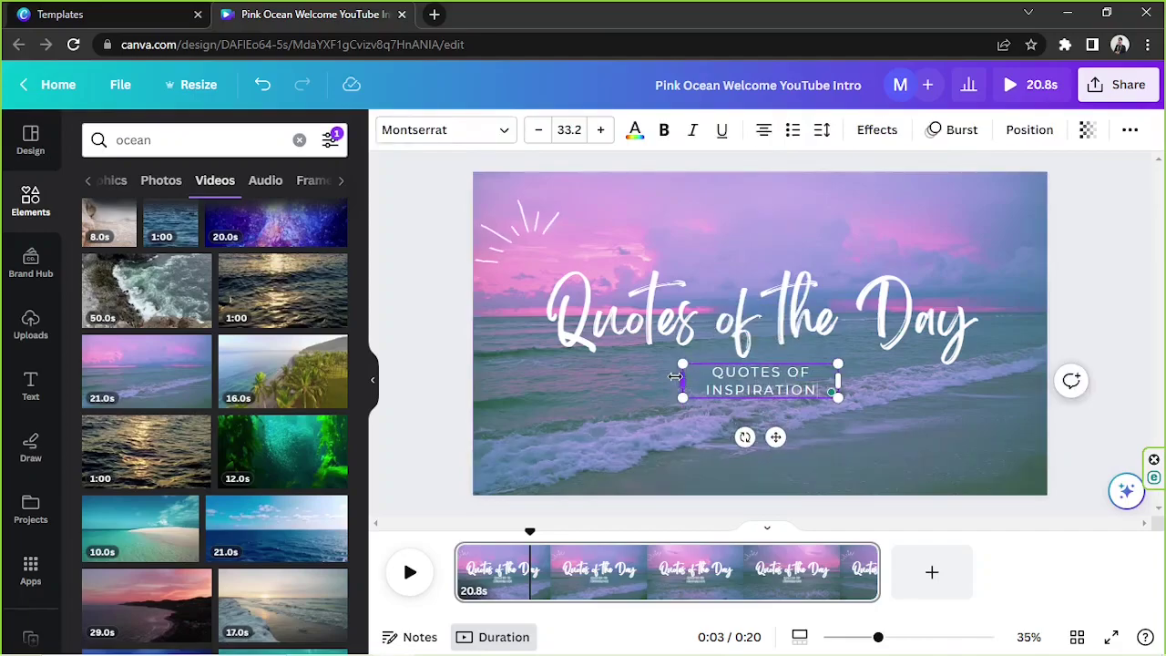
left_click_drag(676, 377, 576, 369)
left_click_drag(771, 423, 778, 425)
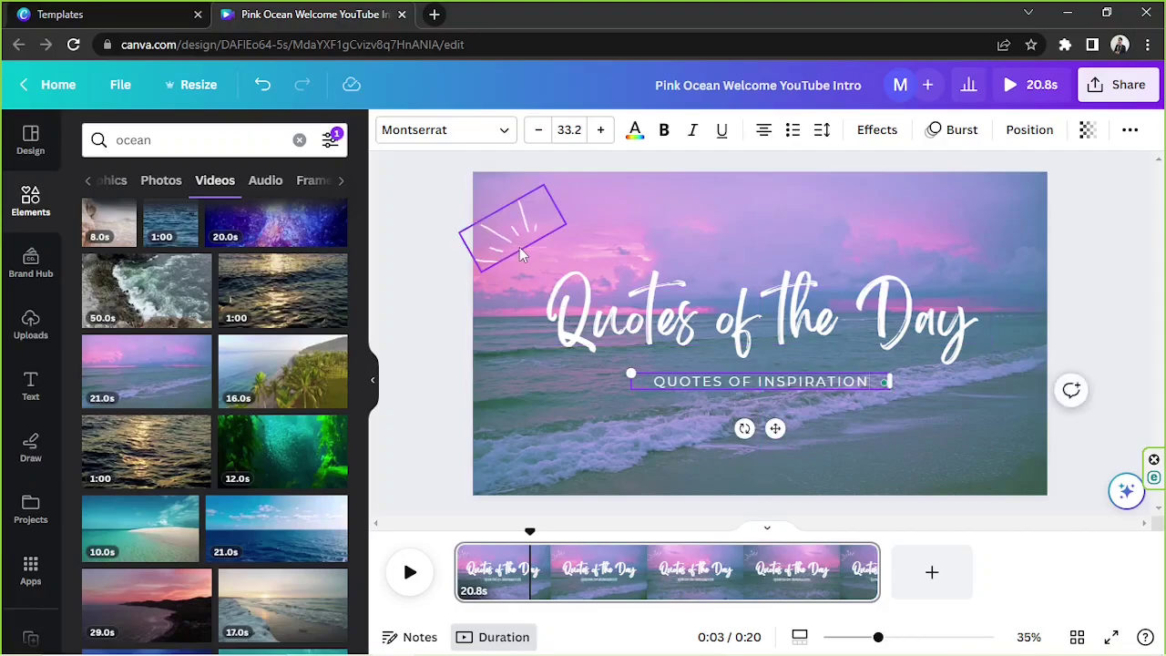
left_click_drag(520, 247, 578, 260)
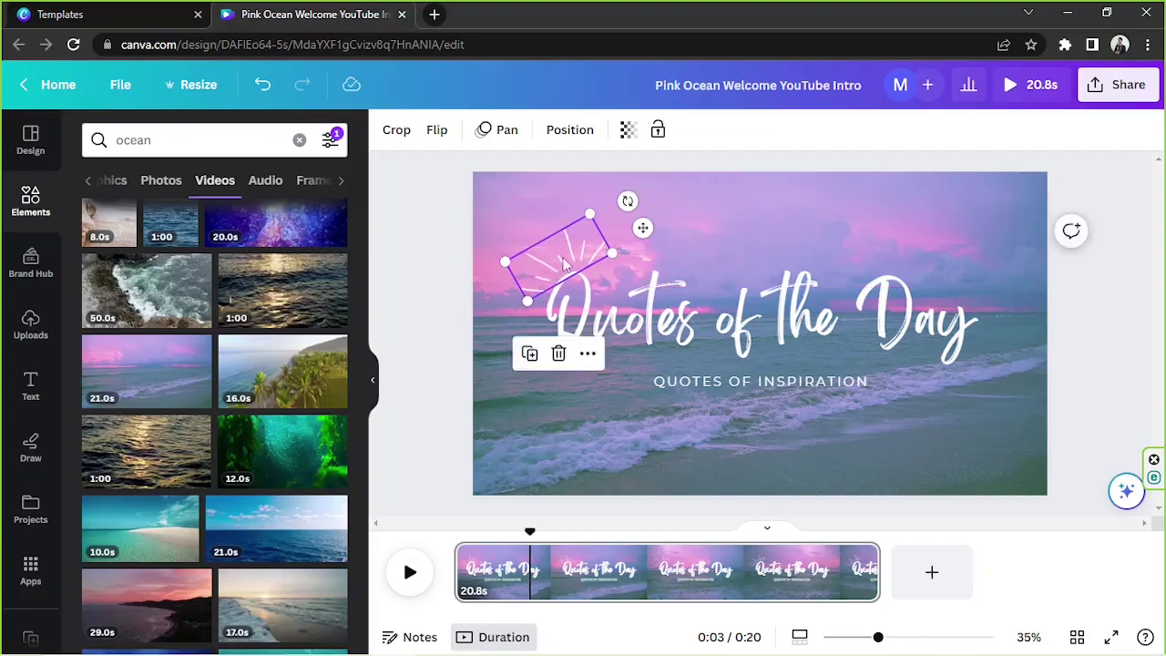
Search Elements for 'animation' and browse the Graphics results
left_click(28, 215)
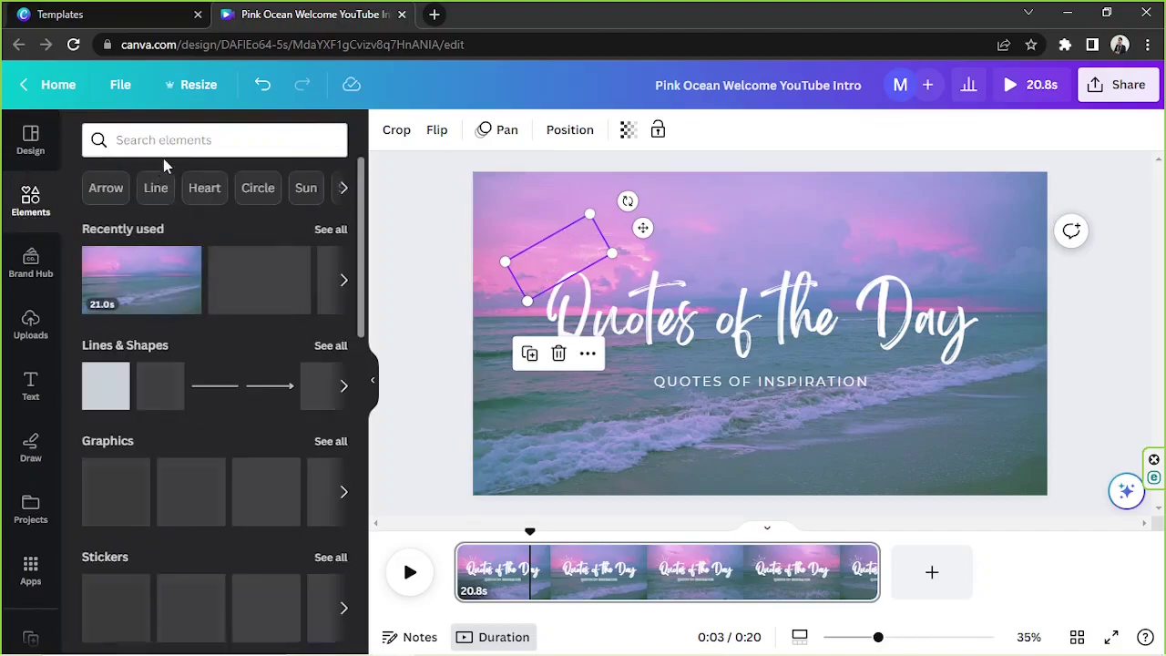
left_click(163, 144)
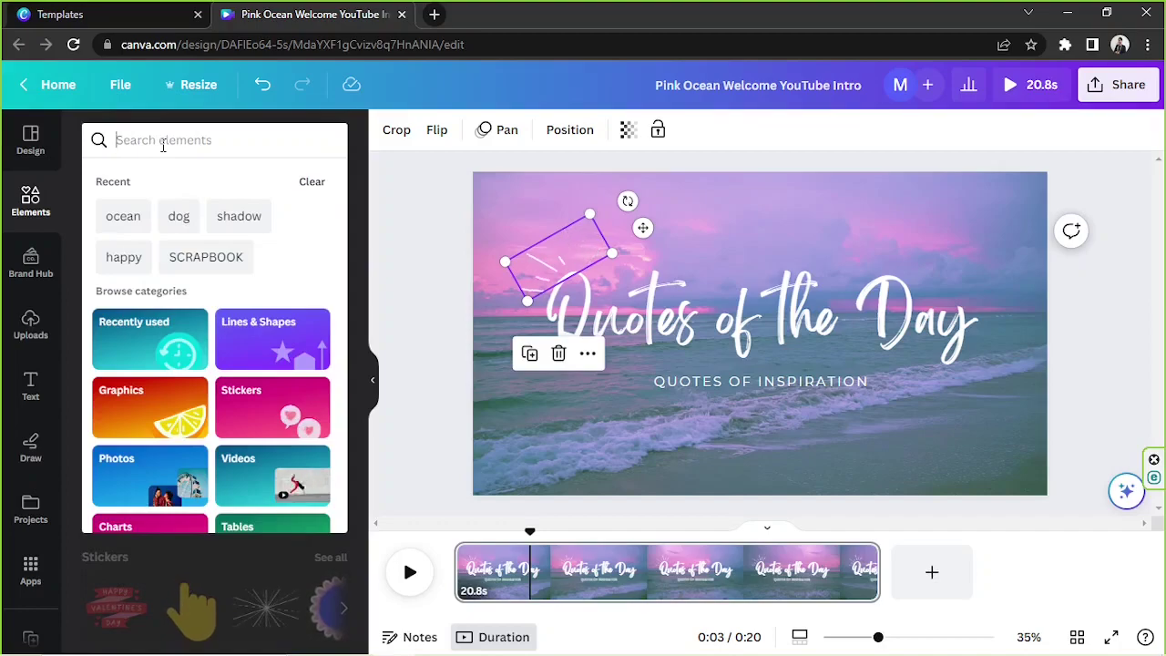
type("animation")
key("Return")
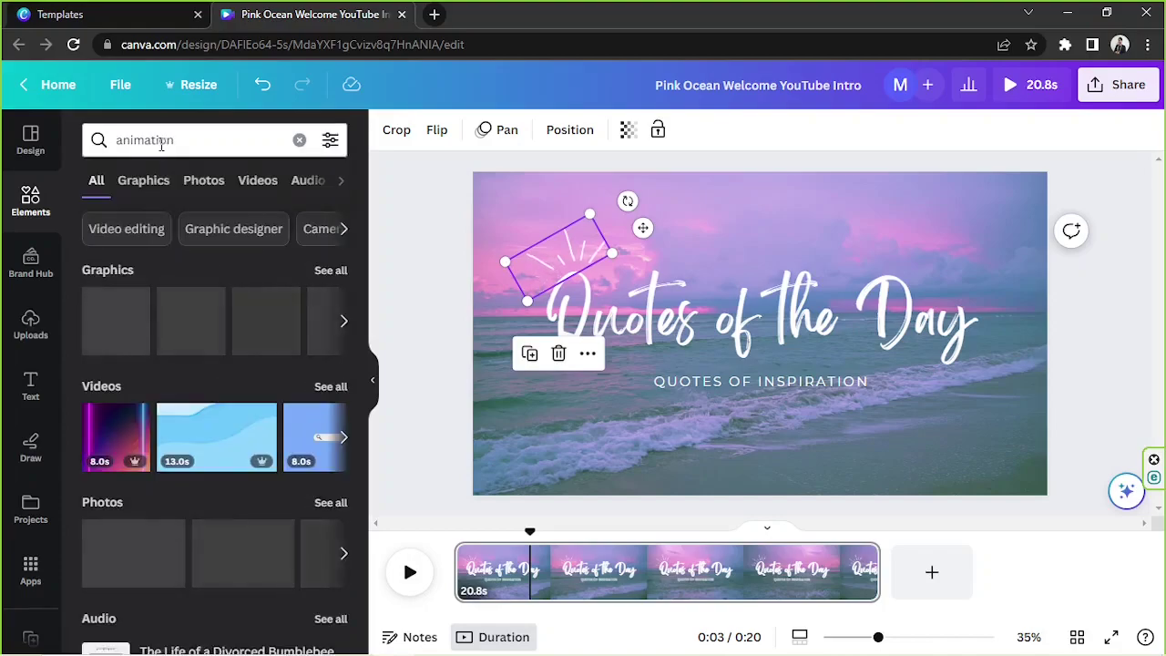
left_click(143, 179)
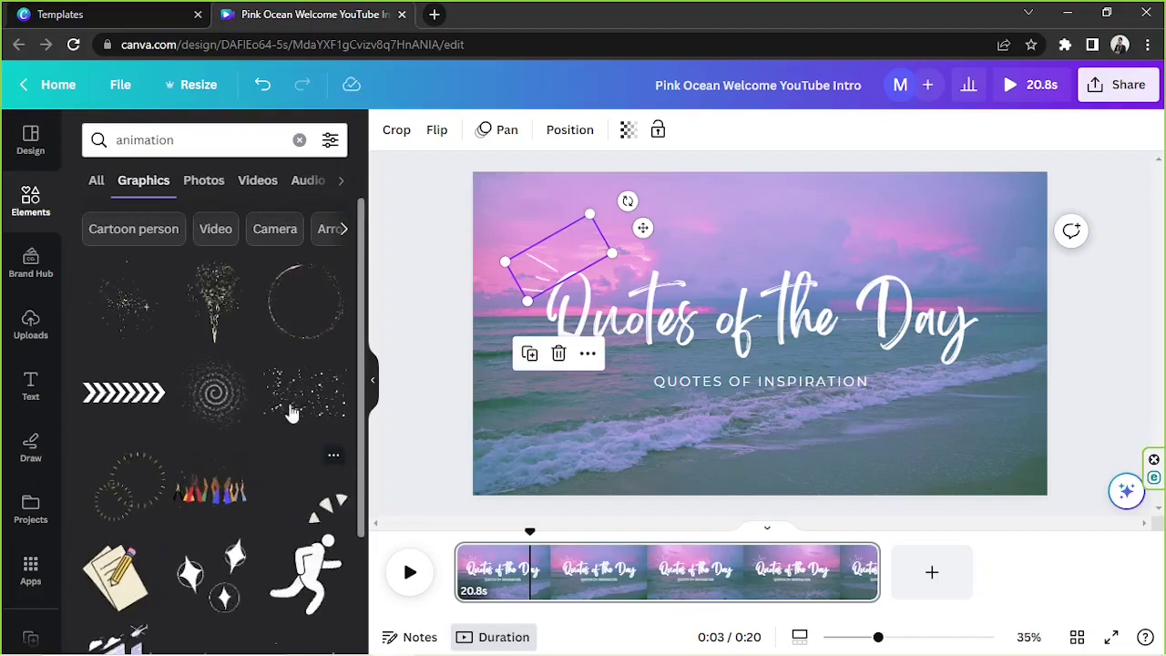
scroll(256, 325, "down", 5)
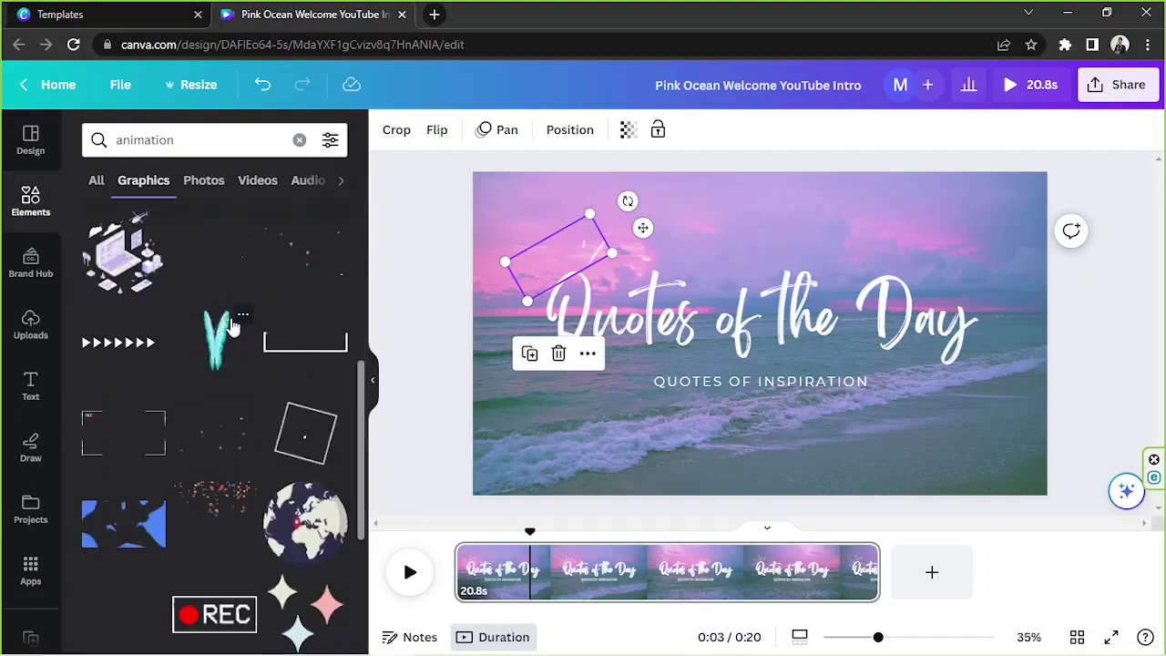
scroll(232, 326, "down", 5)
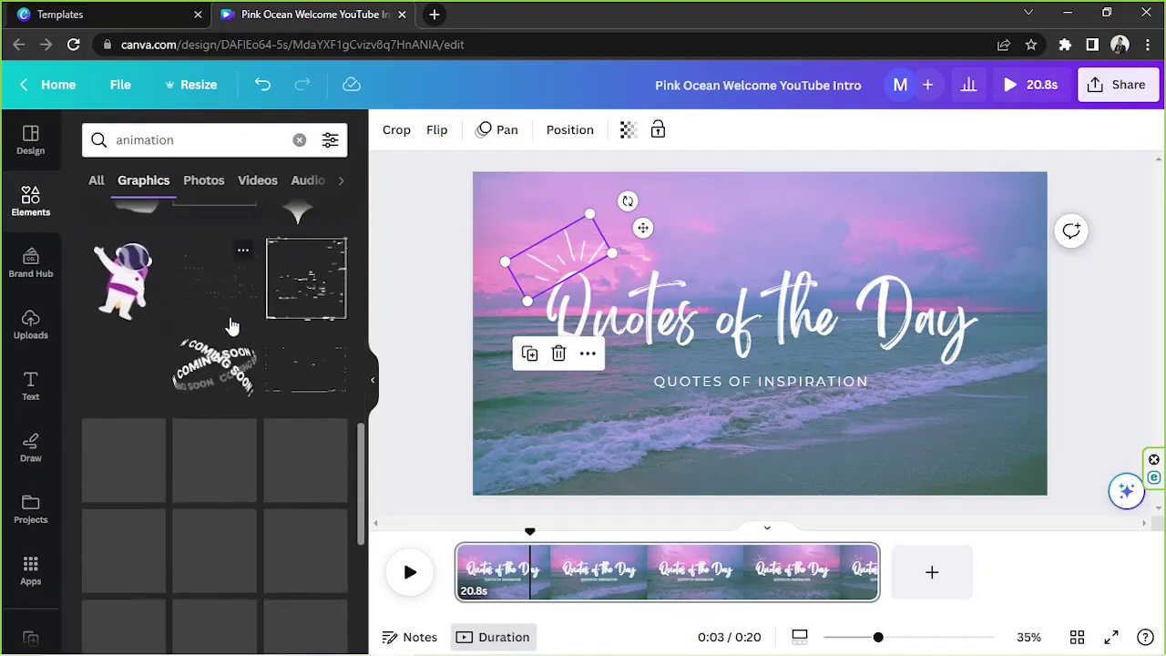
scroll(228, 328, "down", 3)
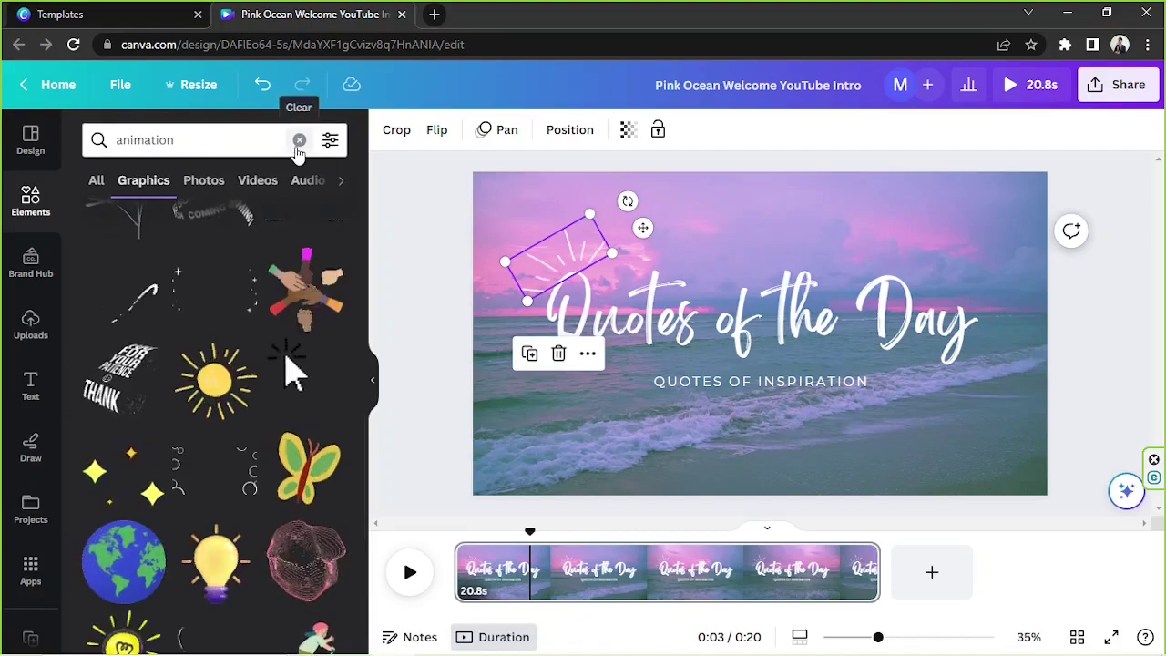
Search Elements for 'quote' and show only Graphics results
left_click(299, 141)
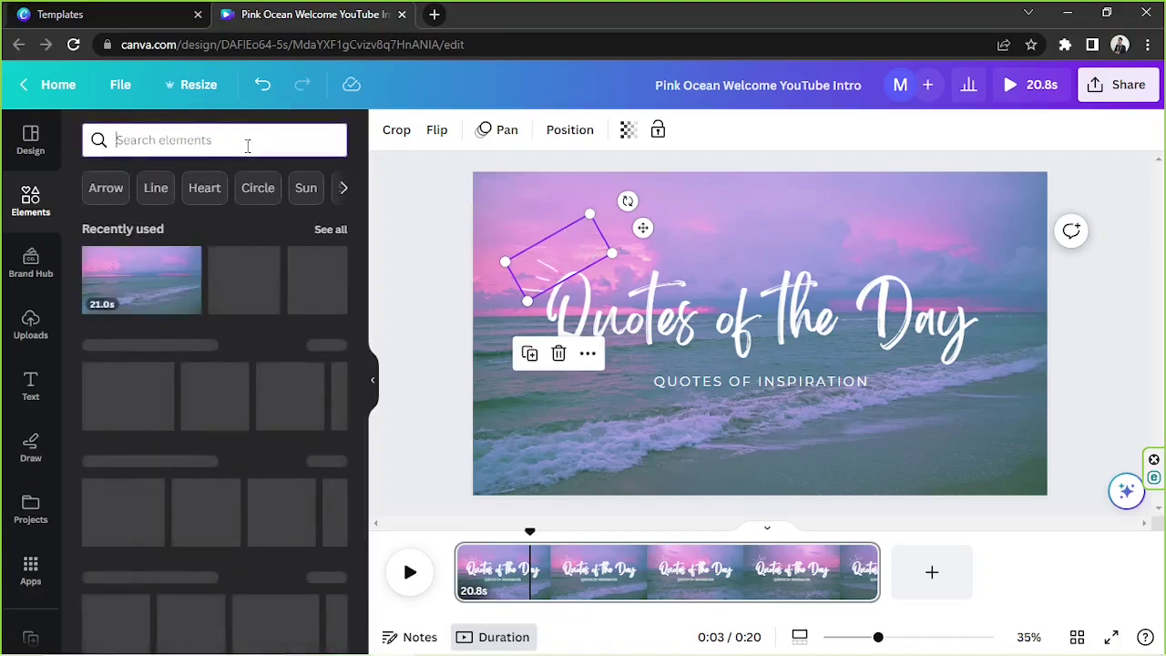
type("quot")
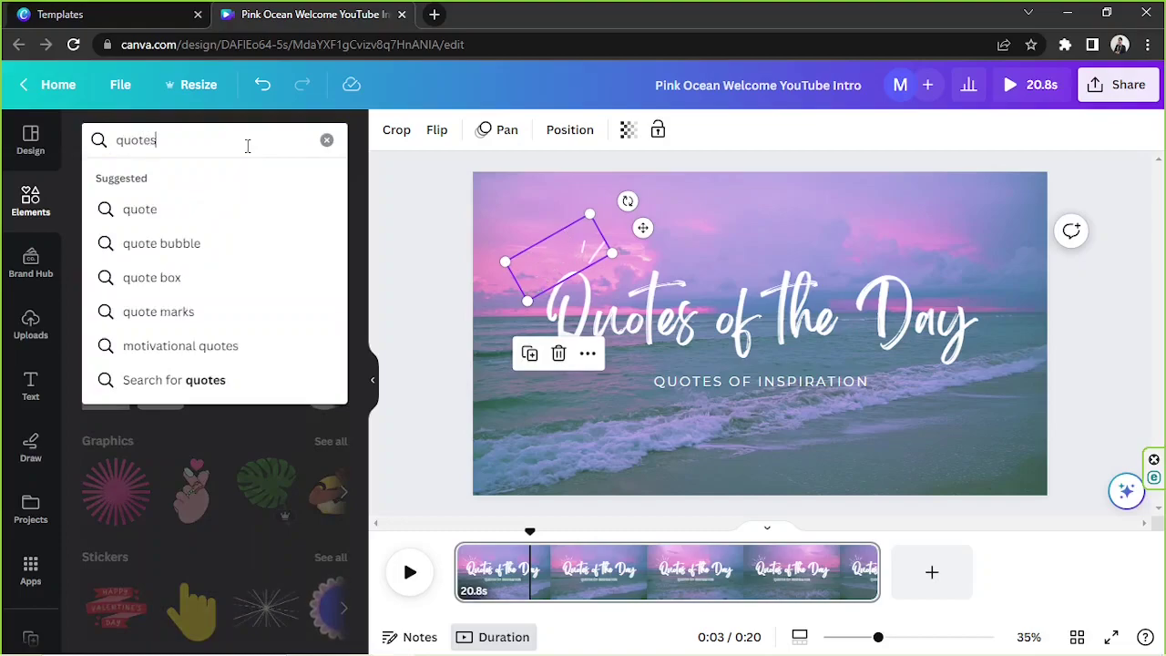
type("es")
key("Return")
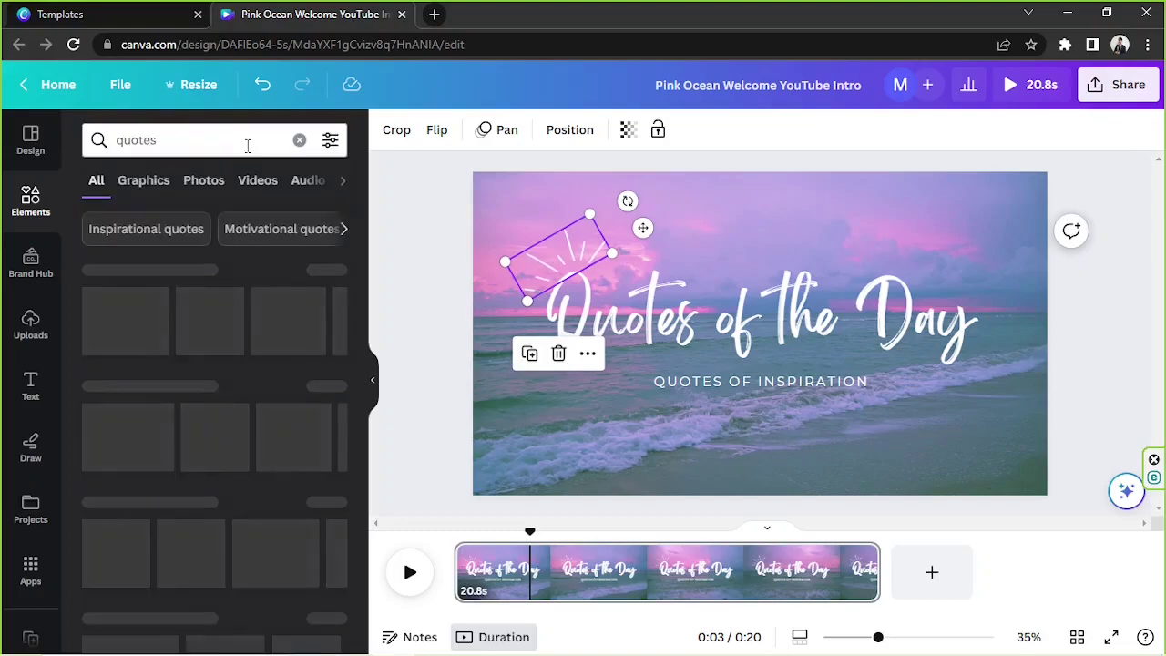
left_click(190, 127)
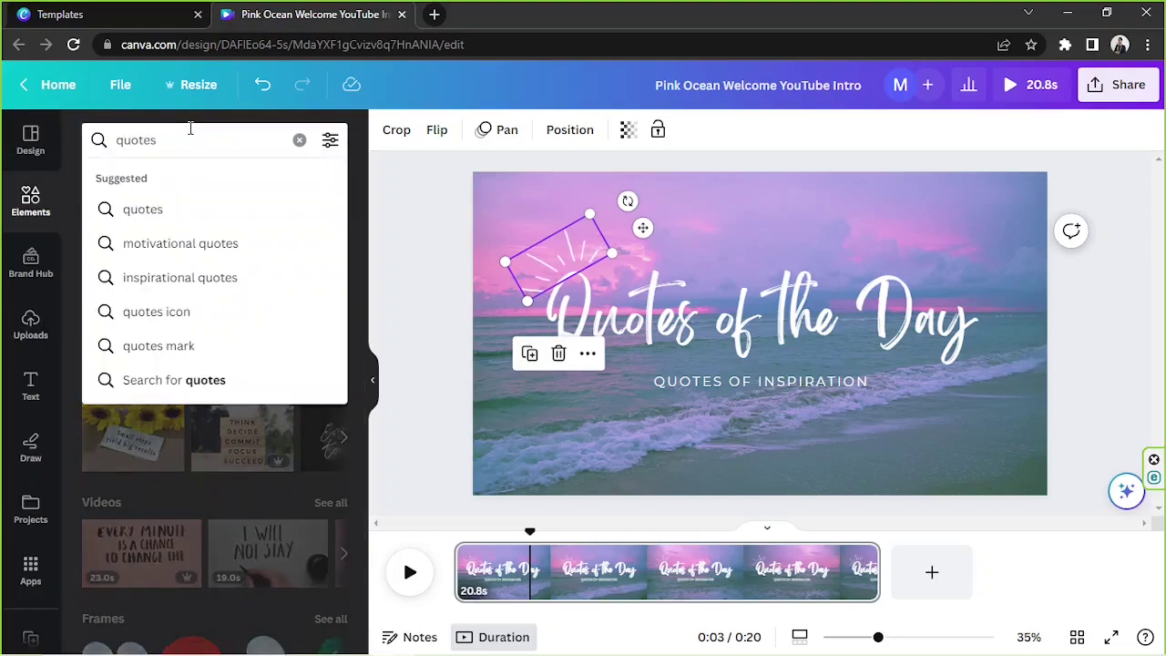
key("BackSpace")
key("Return")
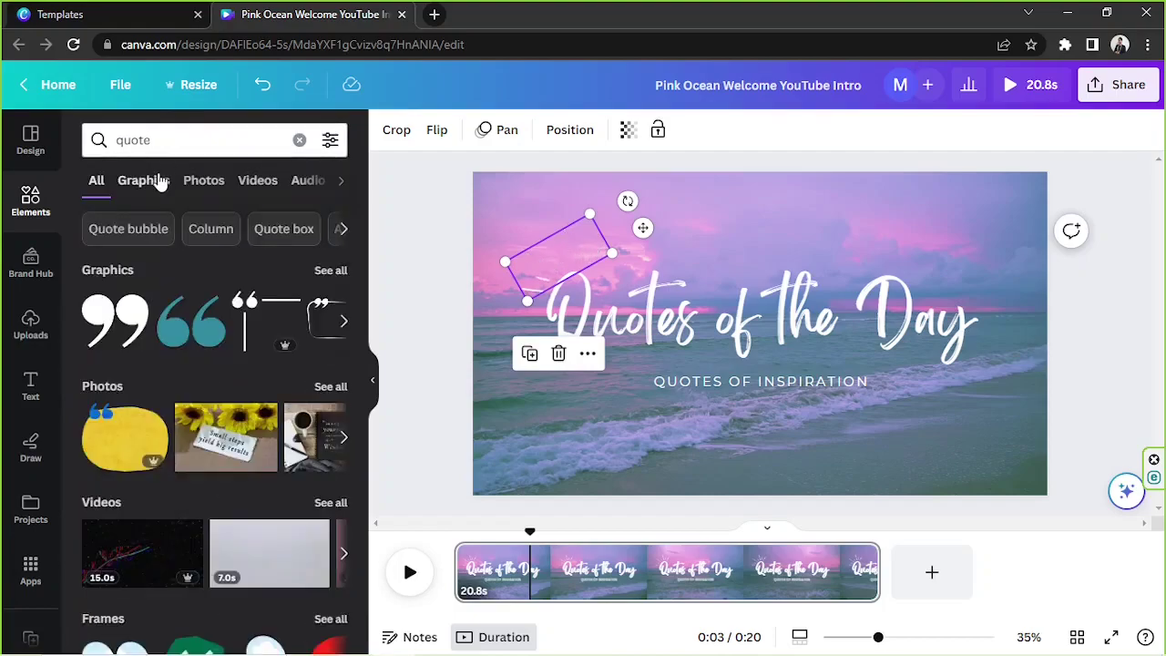
left_click(158, 182)
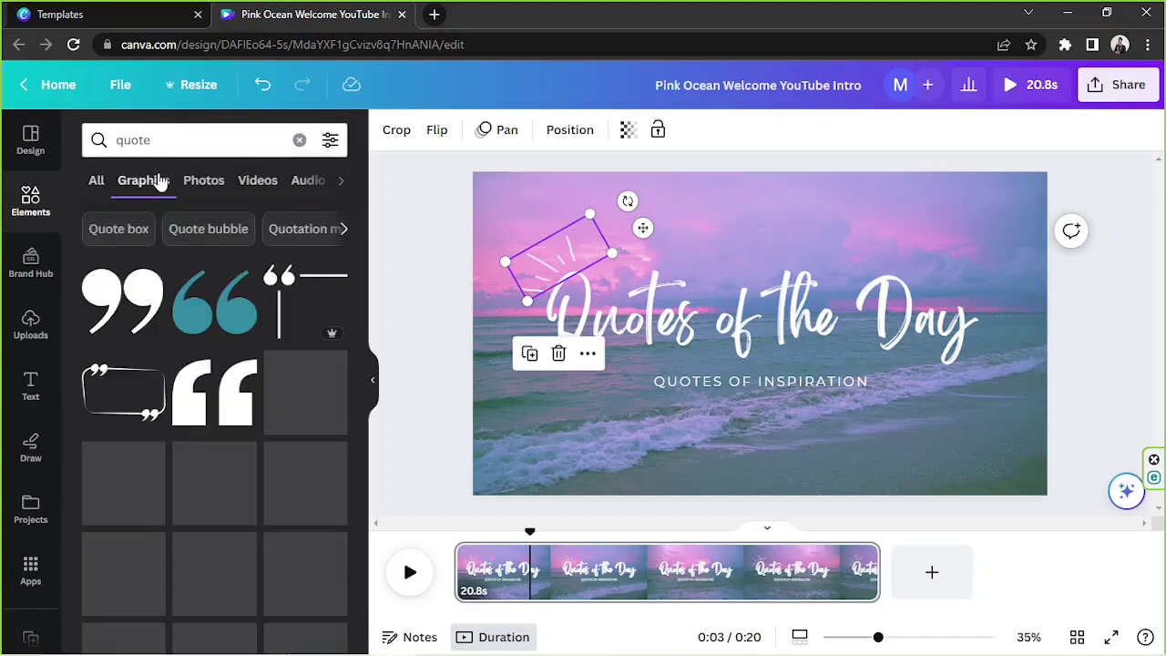
Filter the quote graphics to Animated items and browse the results
left_click(330, 142)
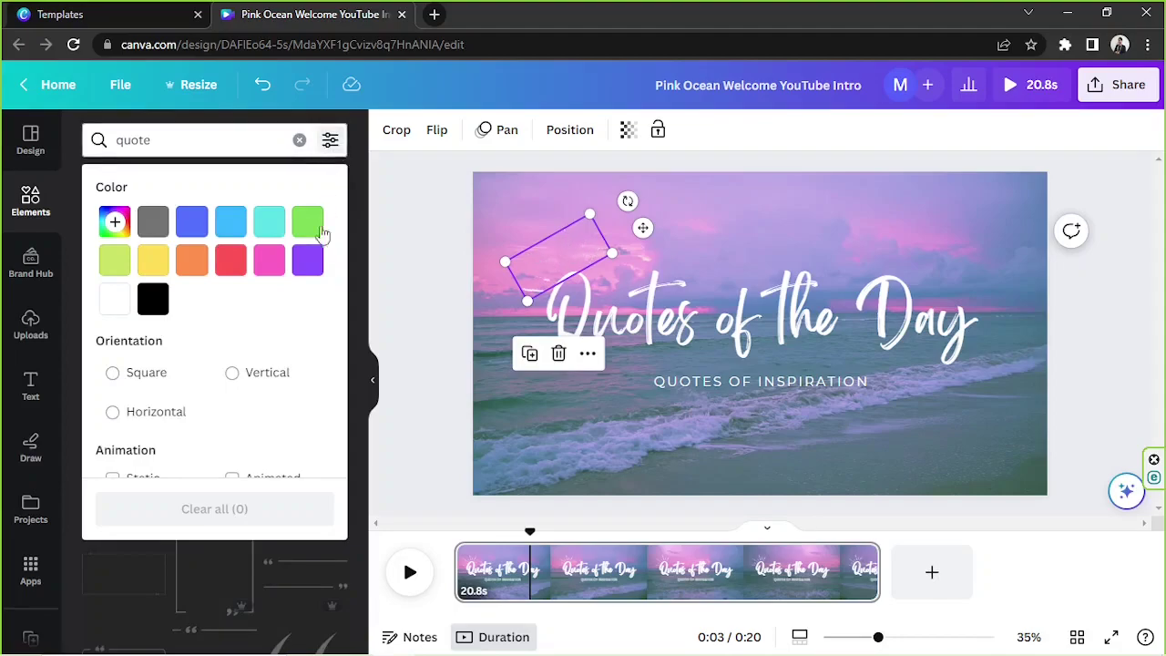
scroll(310, 255, "down", 2)
left_click(250, 319)
left_click(332, 145)
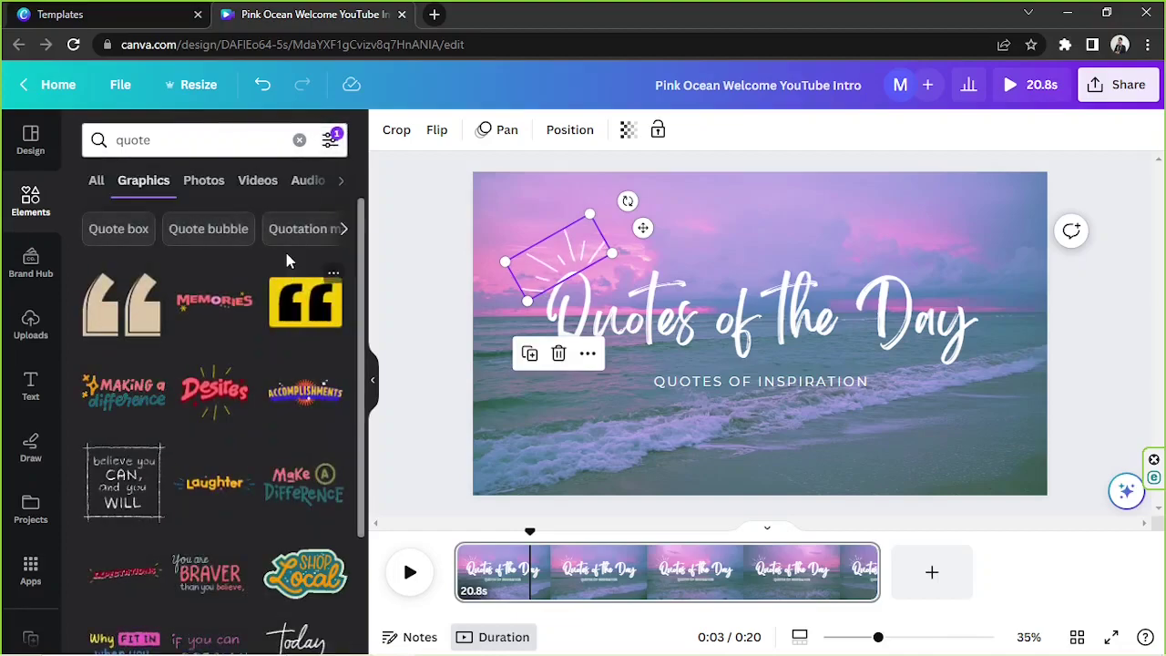
scroll(280, 335, "down", 5)
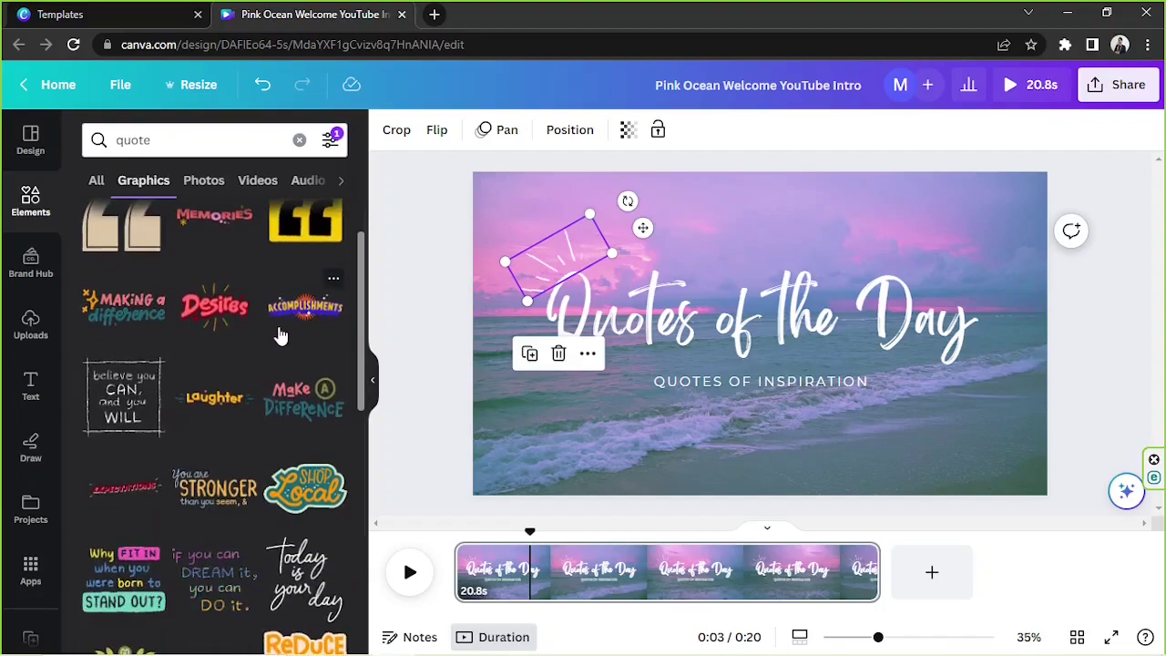
scroll(278, 313, "down", 10)
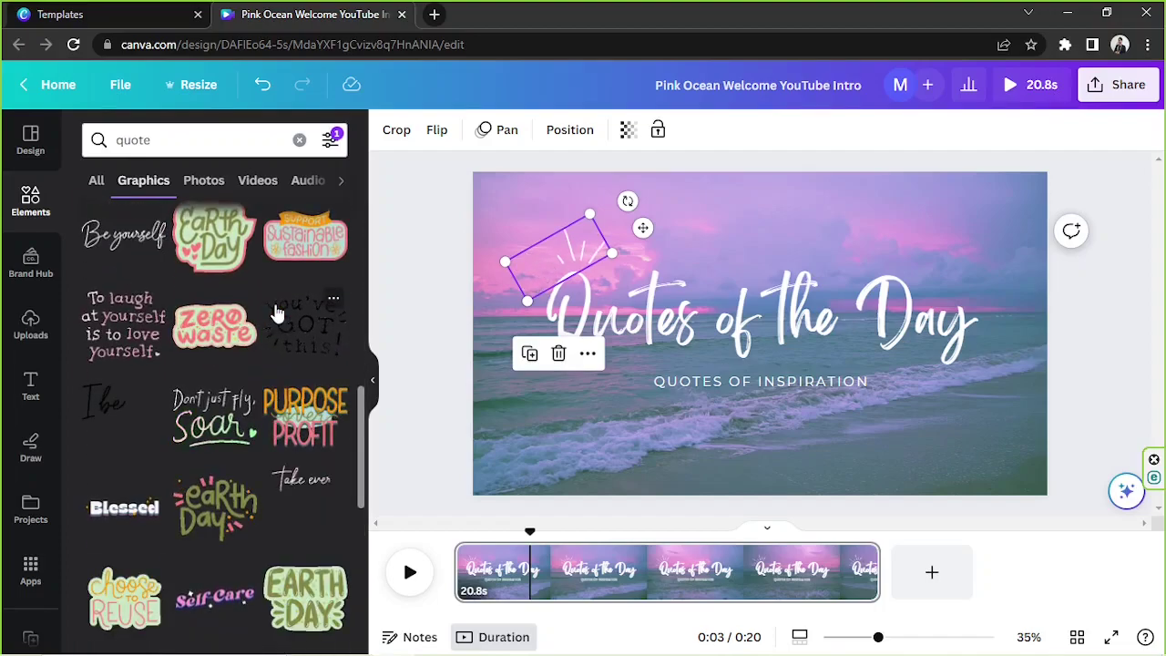
scroll(278, 312, "down", 5)
scroll(275, 312, "down", 5)
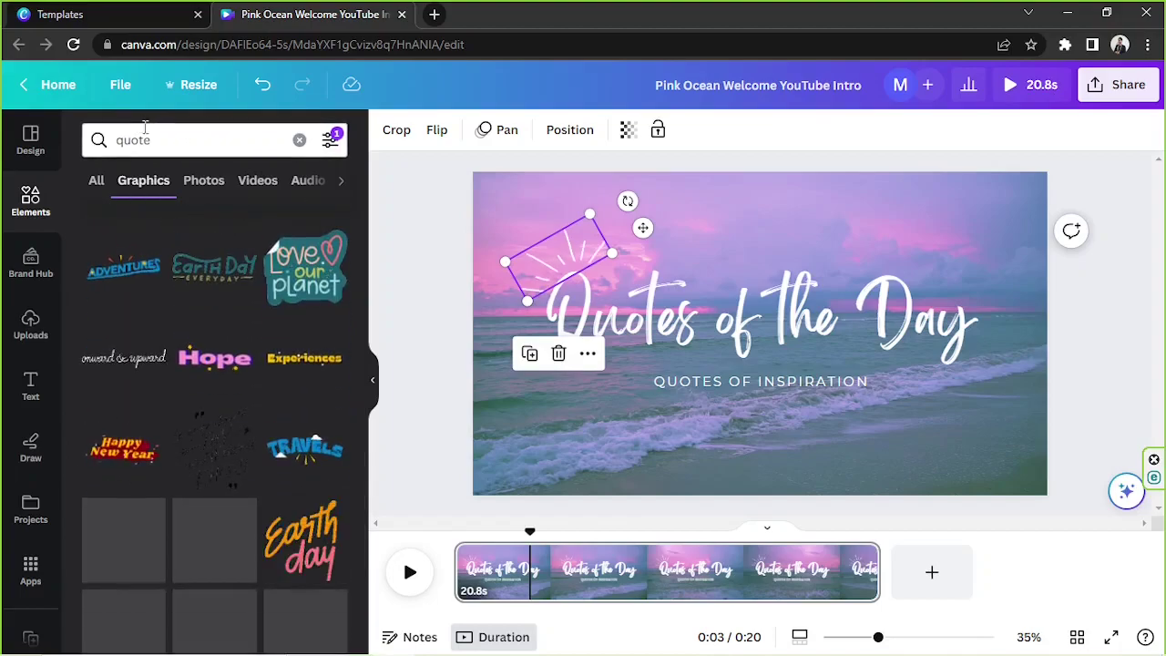
Review the filters, browse more animated graphics, and deselect the ray graphic on the page
left_click(329, 141)
scroll(273, 328, "down", 2)
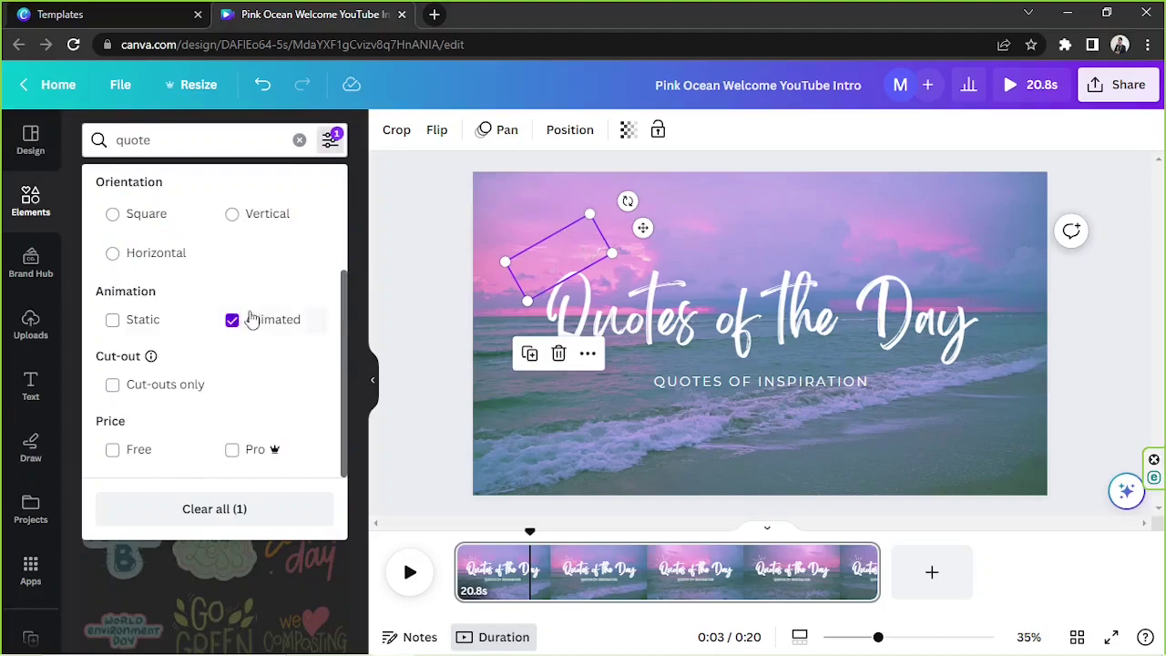
left_click(329, 141)
scroll(297, 283, "down", 3)
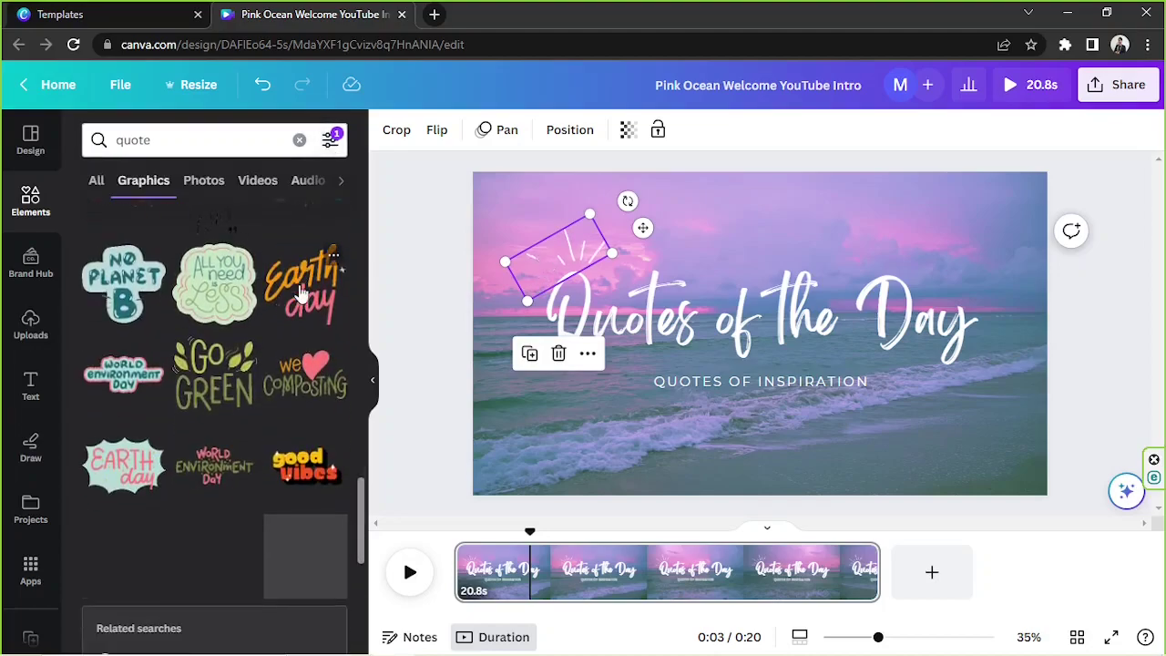
scroll(264, 296, "down", 4)
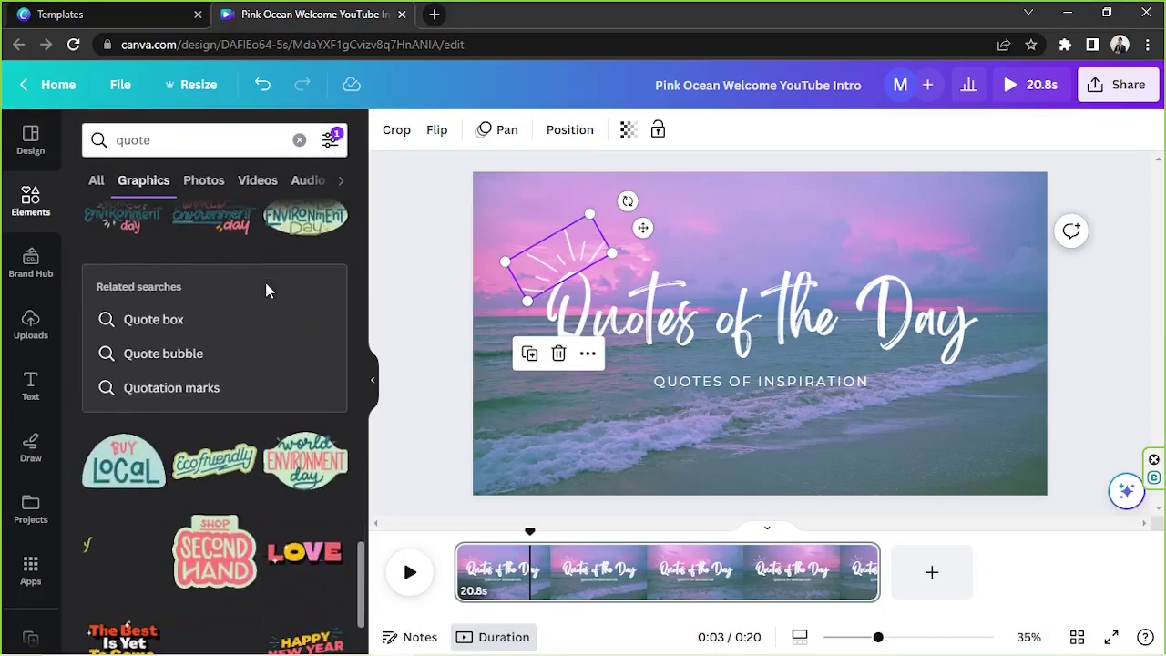
scroll(266, 290, "down", 2)
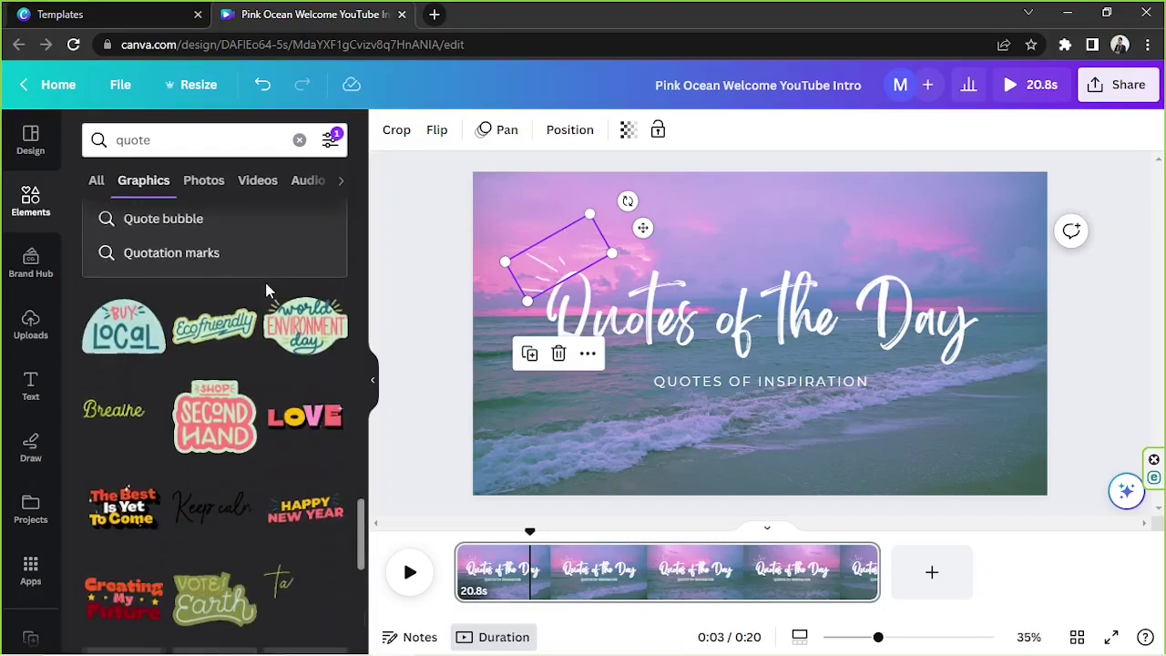
left_click(1063, 263)
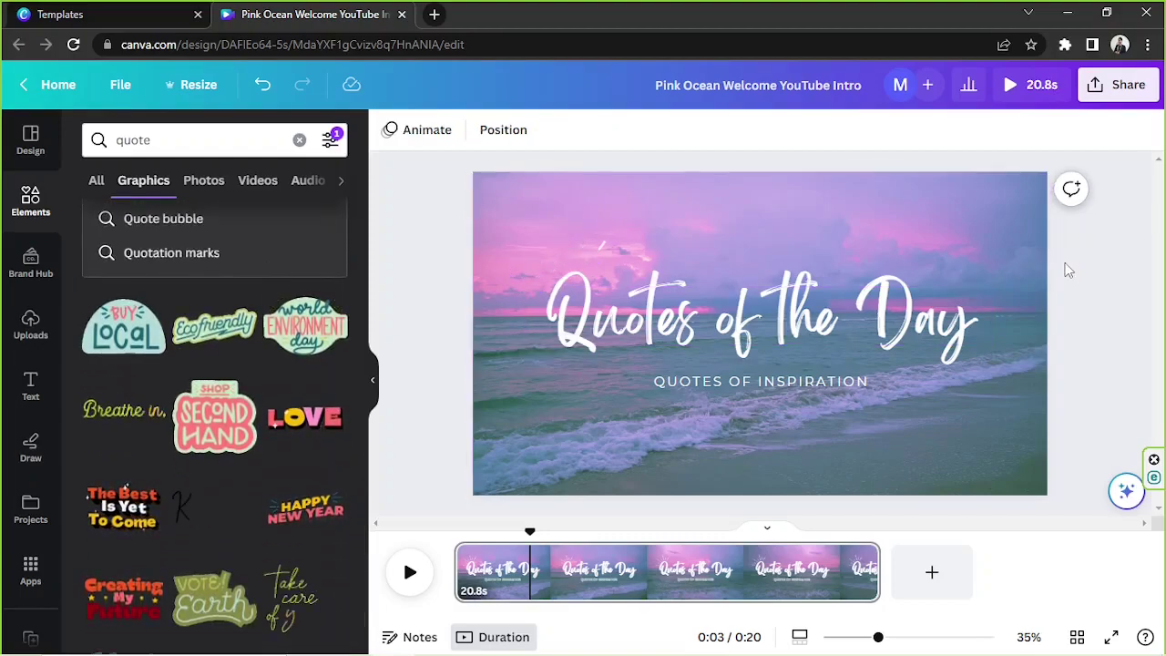
Trim the title page in the timeline from 20.8s to a 7.0s duration
left_click(574, 585)
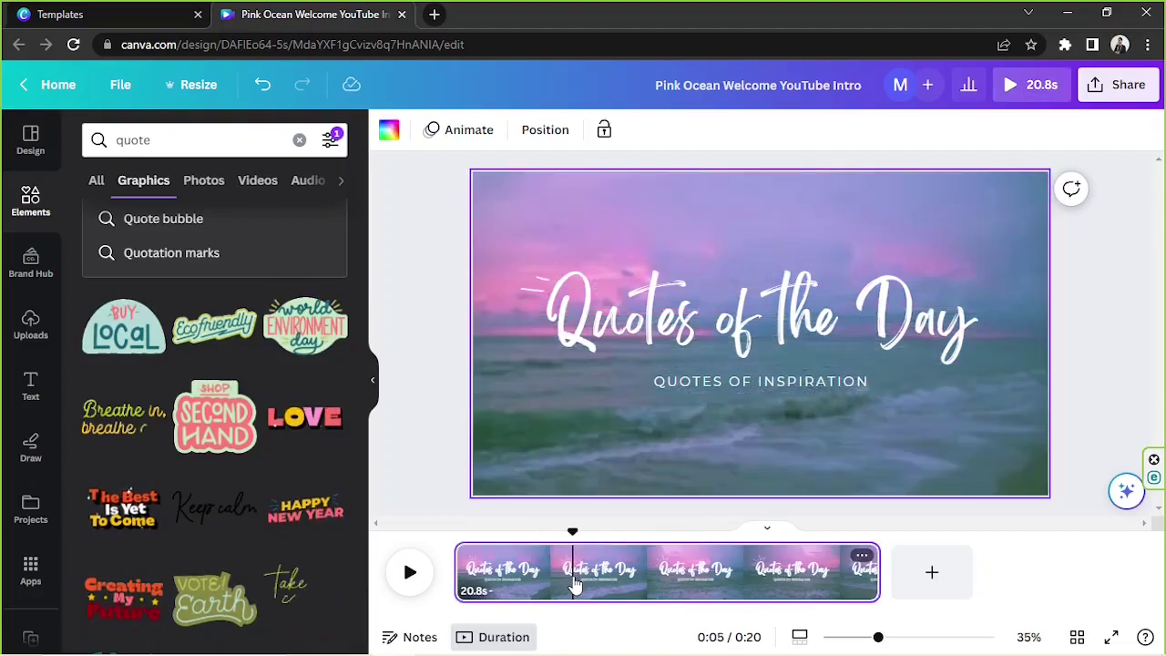
left_click(472, 592)
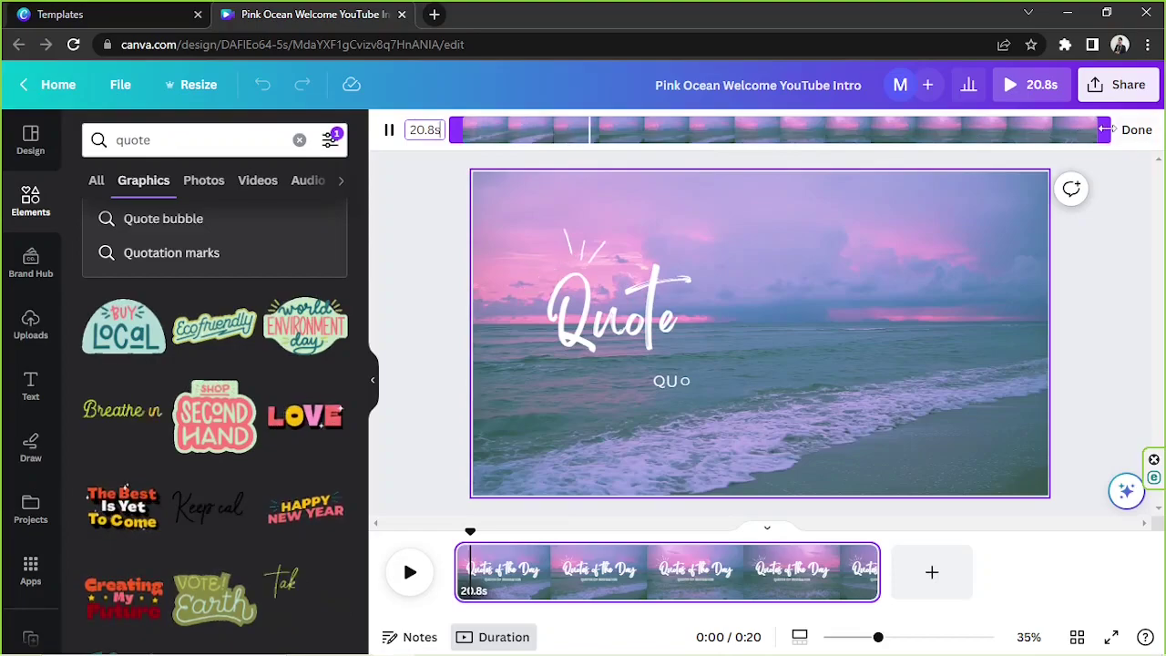
left_click_drag(1105, 130, 889, 135)
left_click(421, 130)
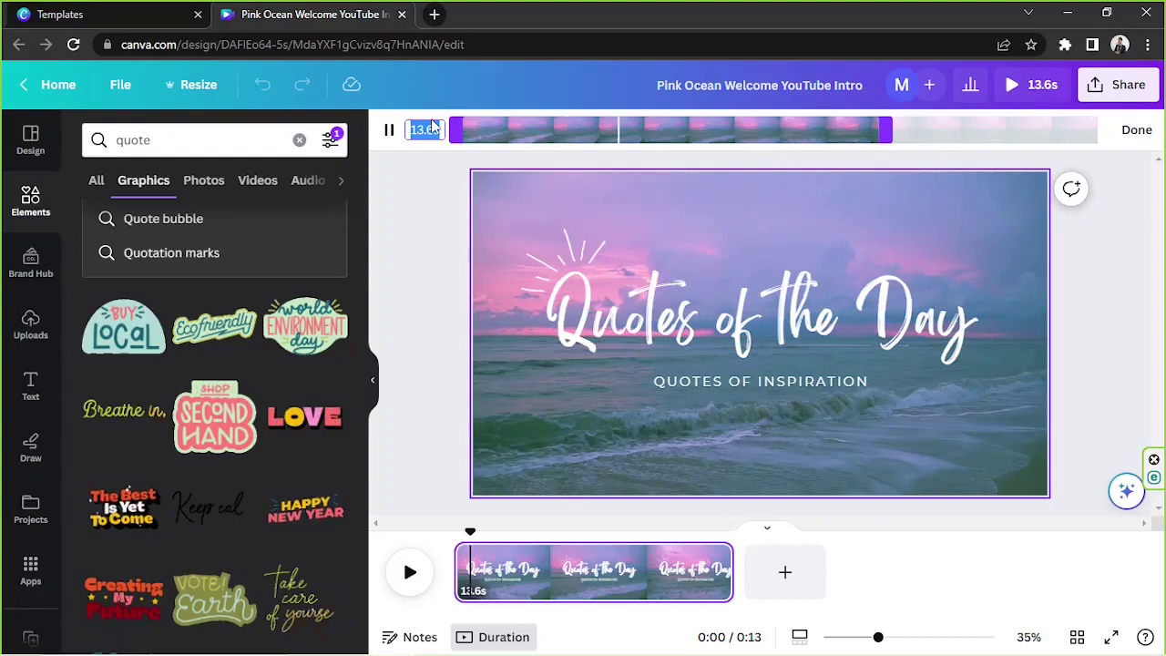
type("7")
key("Return")
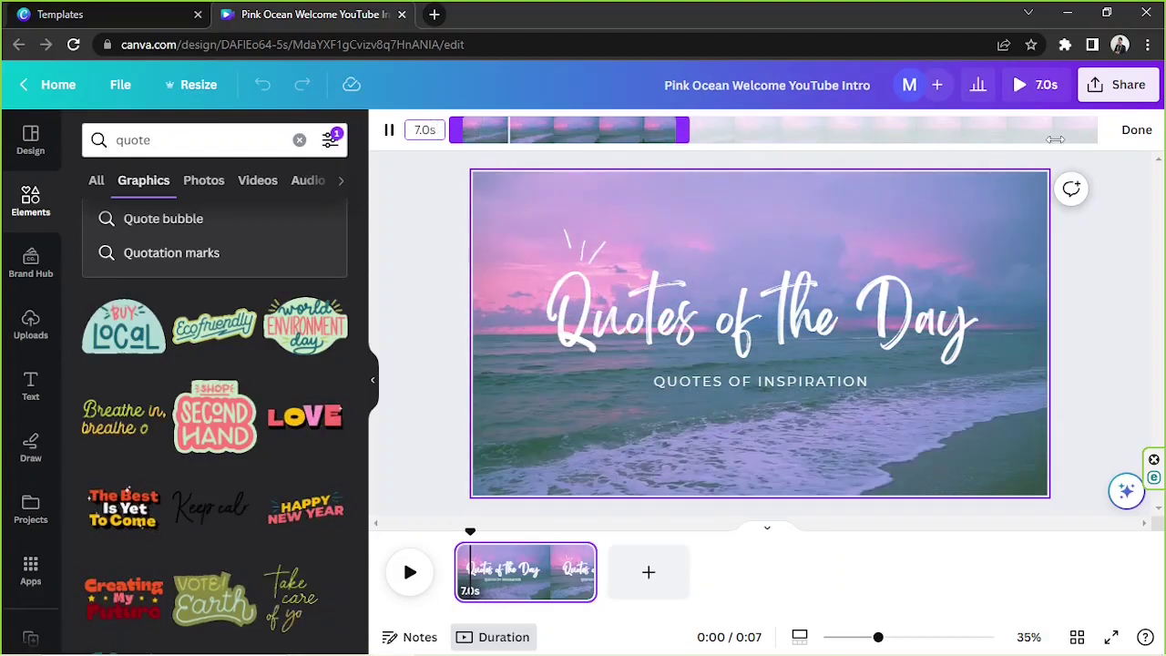
left_click(1130, 134)
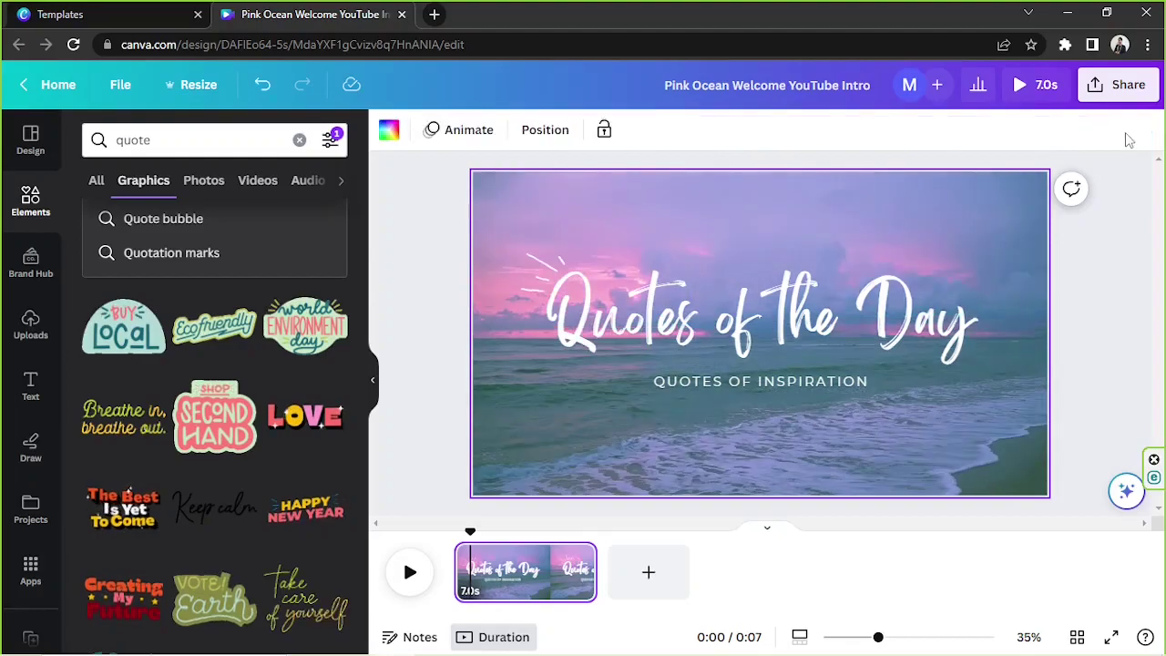
Set the beach background video's playback speed to 0.65
left_click(802, 217)
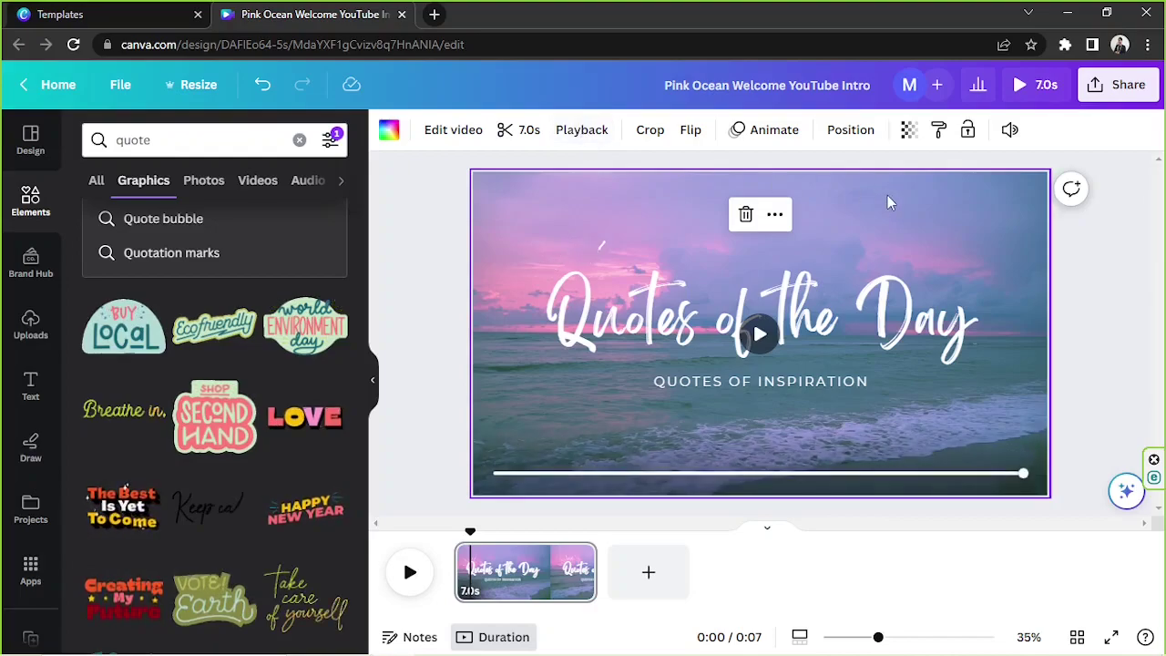
left_click(588, 141)
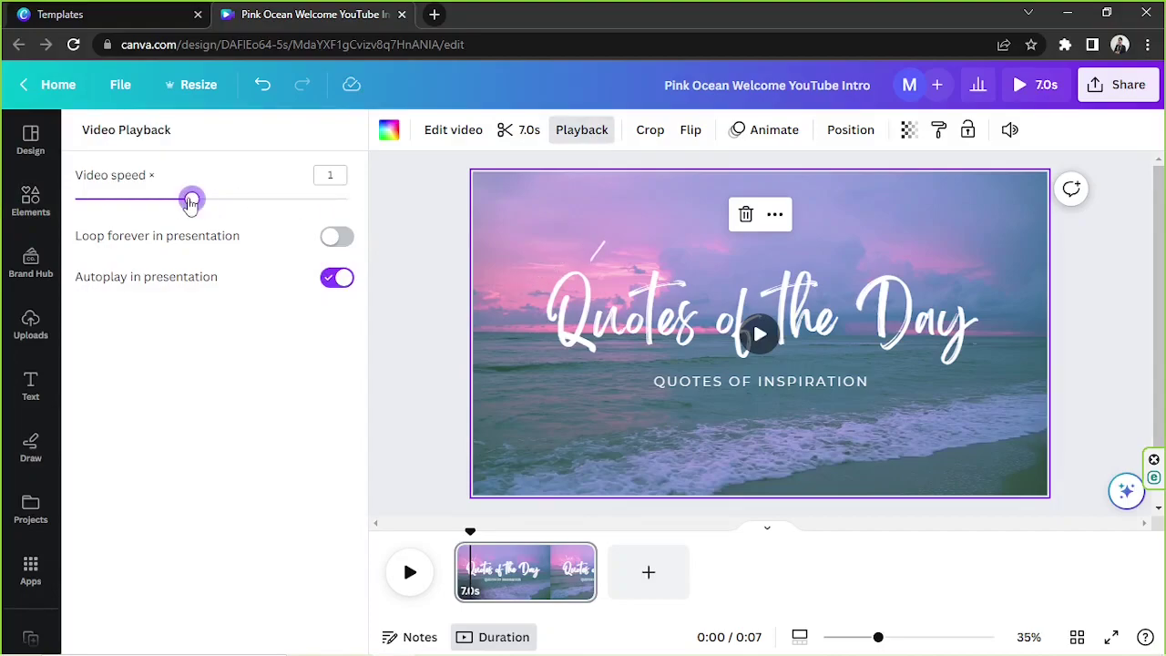
left_click_drag(208, 208, 270, 199)
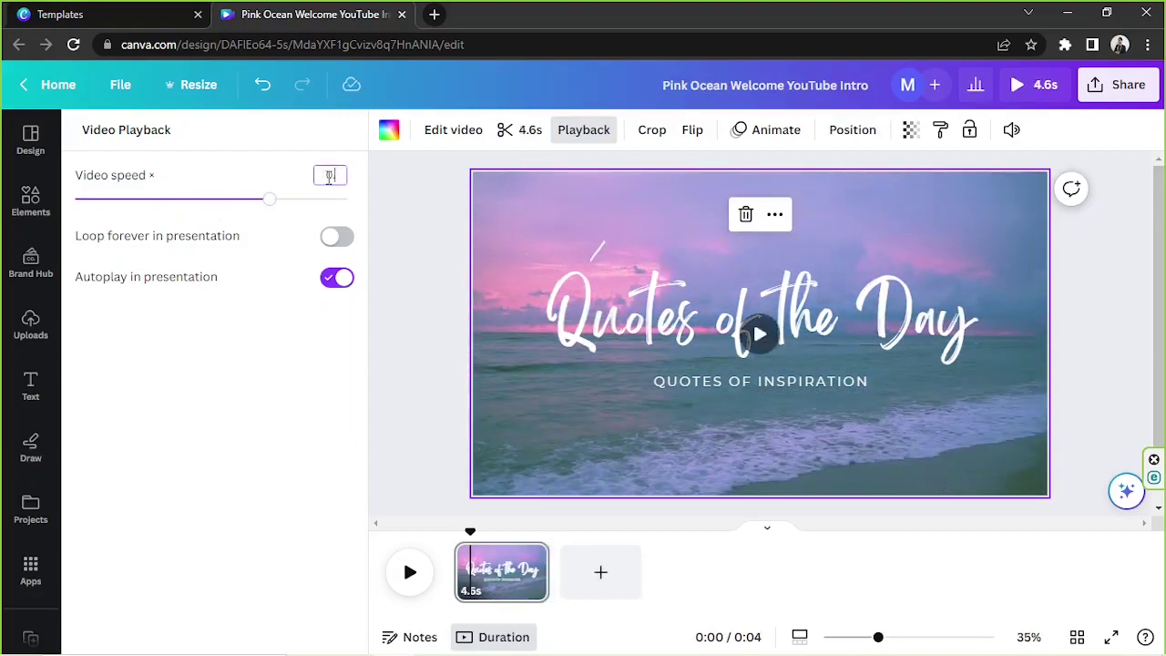
type("0.75")
key("Return")
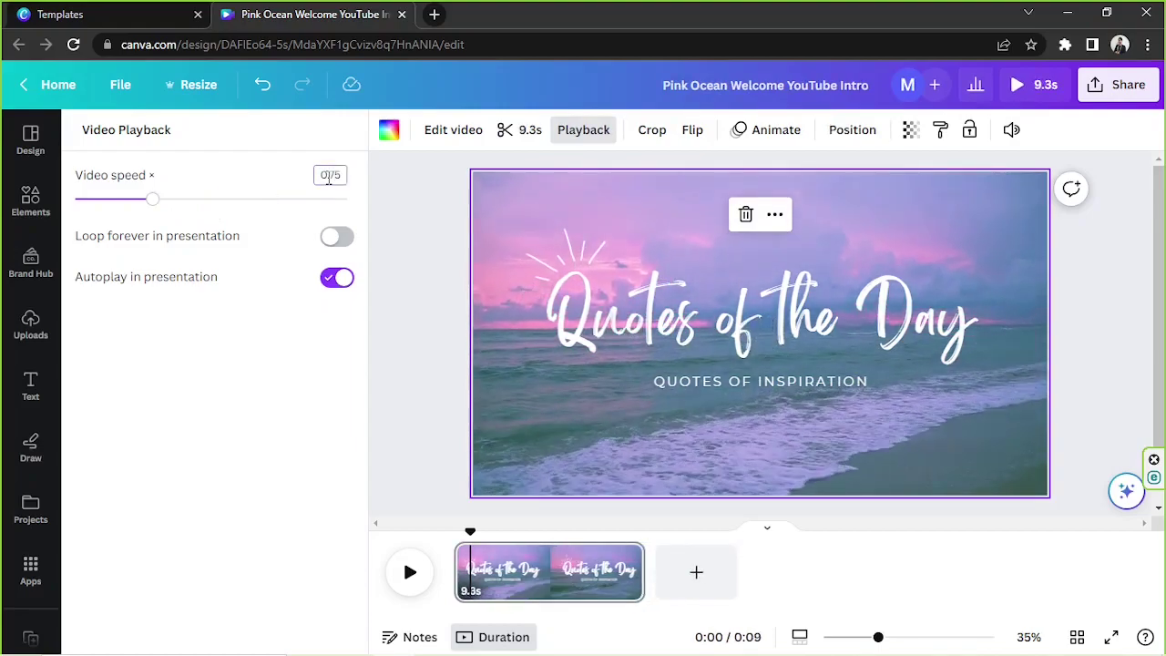
left_click(329, 176)
type("0.5")
key("Return")
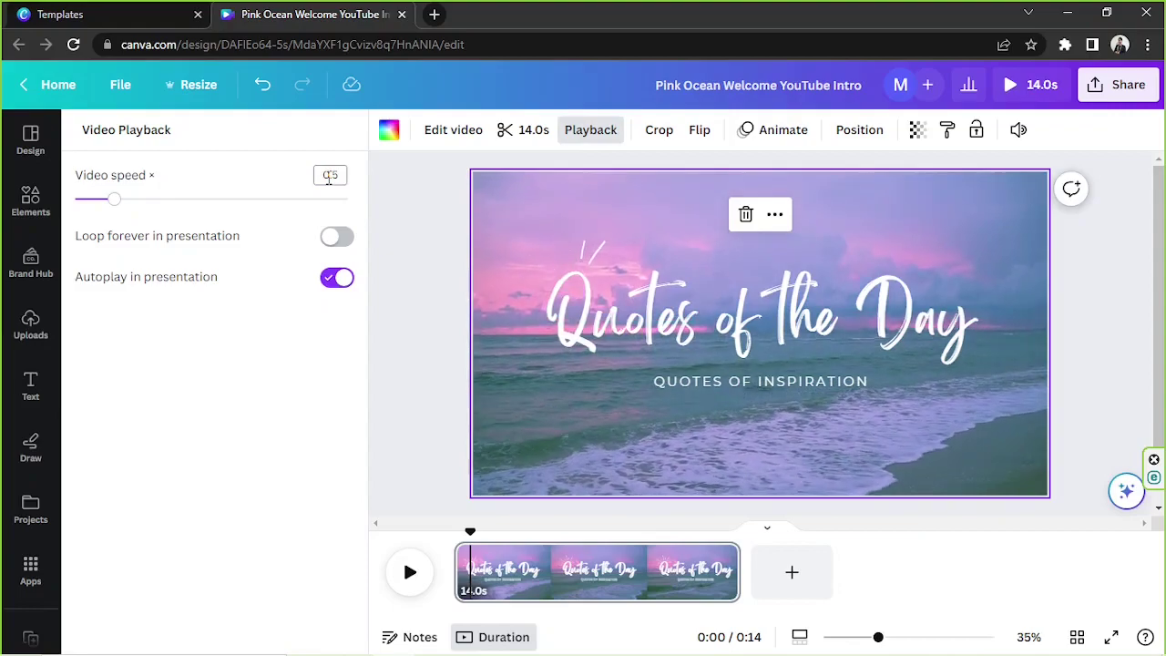
left_click(329, 177)
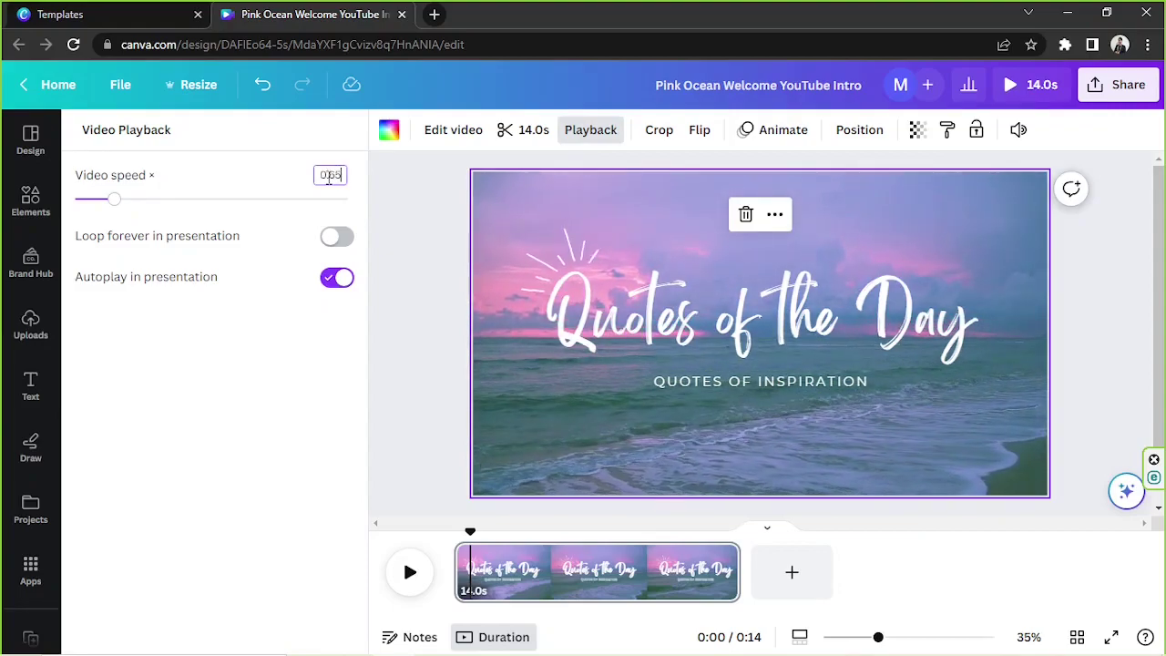
type("0.65")
key("Return")
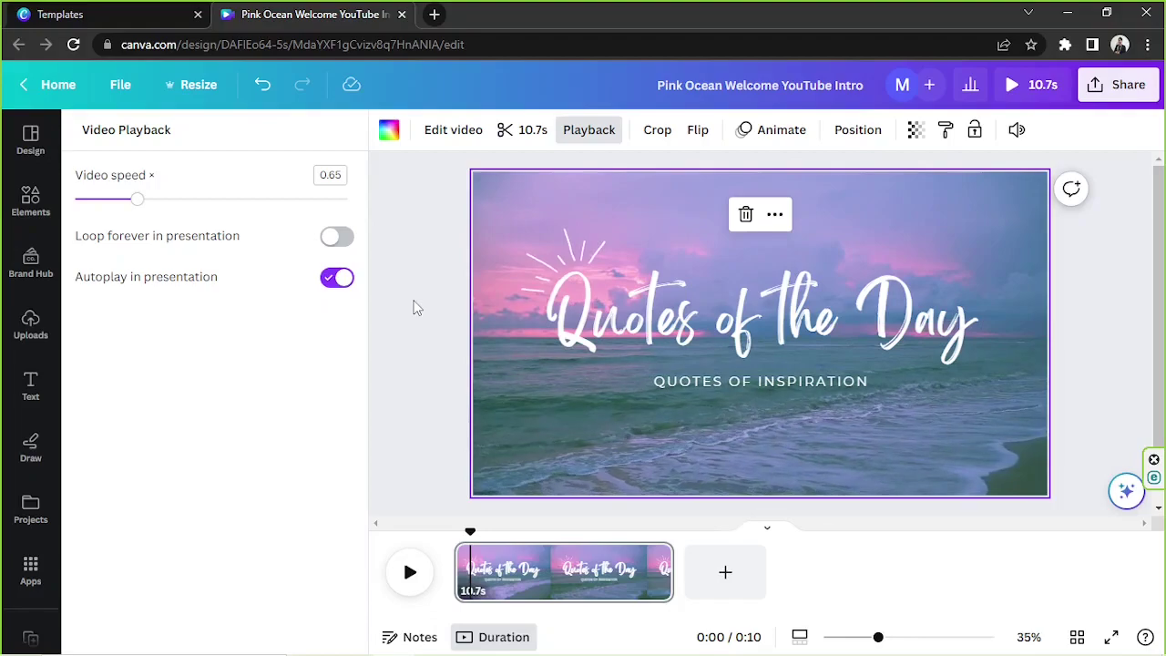
key("Escape")
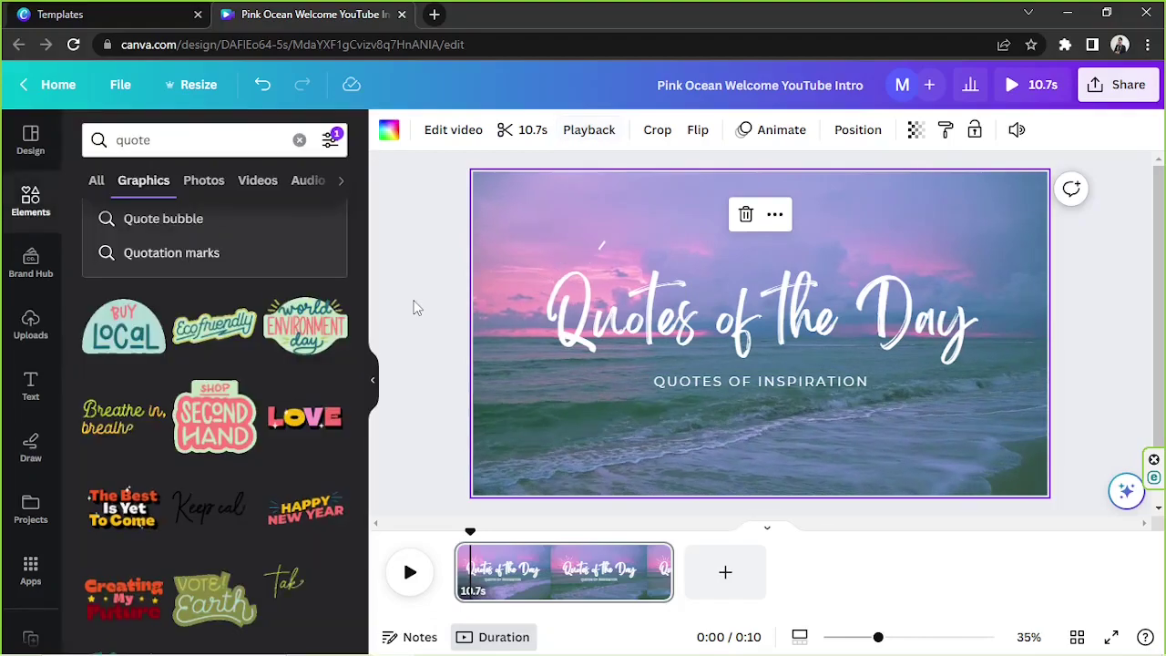
Trim the background clip back to a 7-second duration
left_click(525, 132)
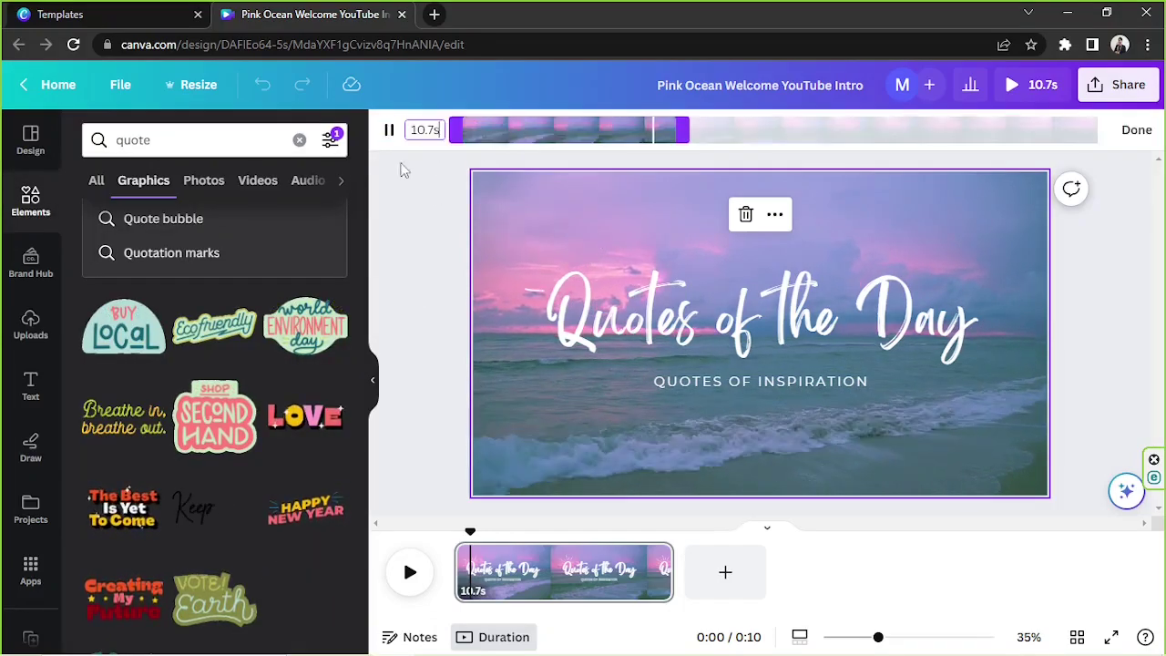
left_click(427, 131)
type("7")
key("Return")
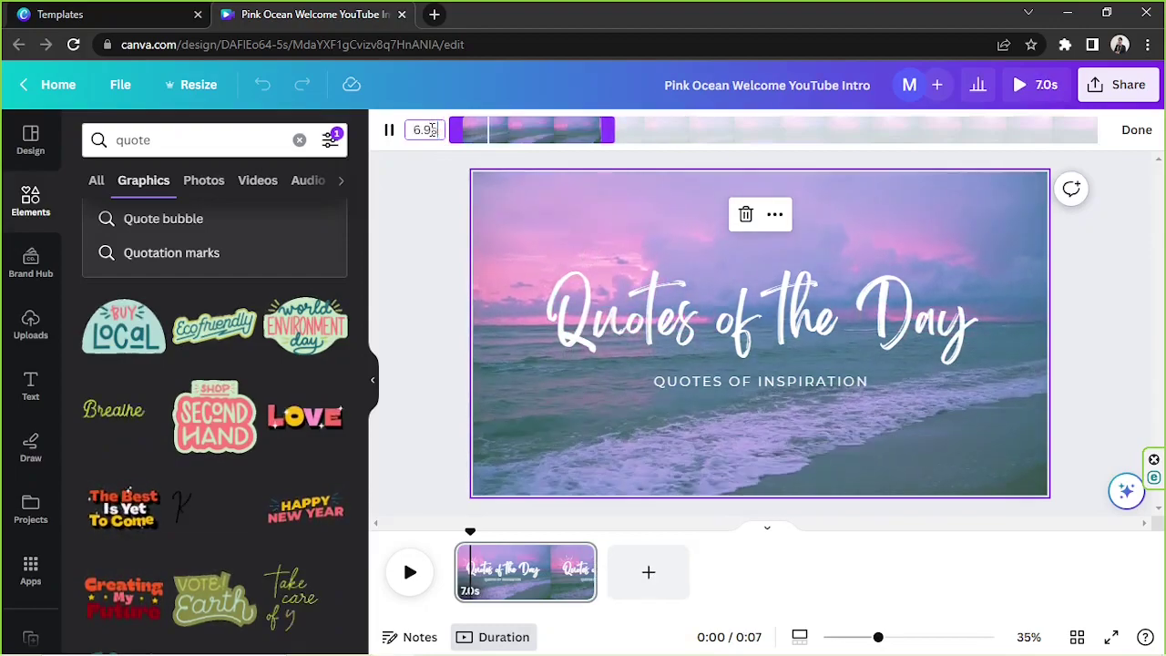
left_click(1140, 130)
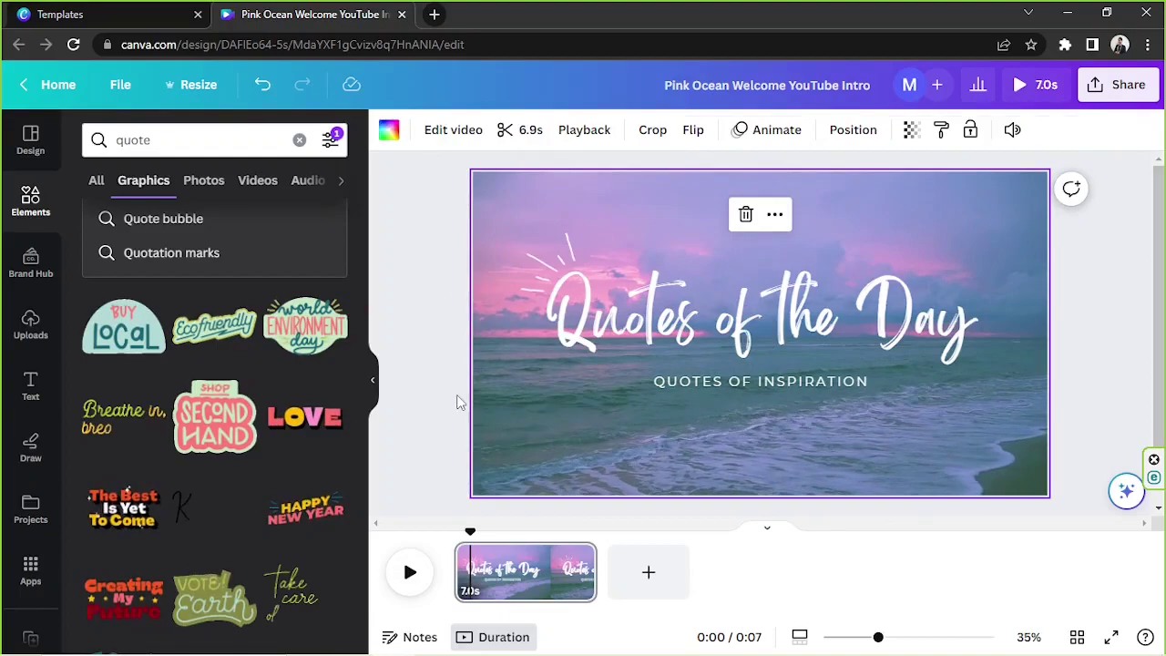
Select the Quotes of the Day heading text on the title page
mouse_move(739, 330)
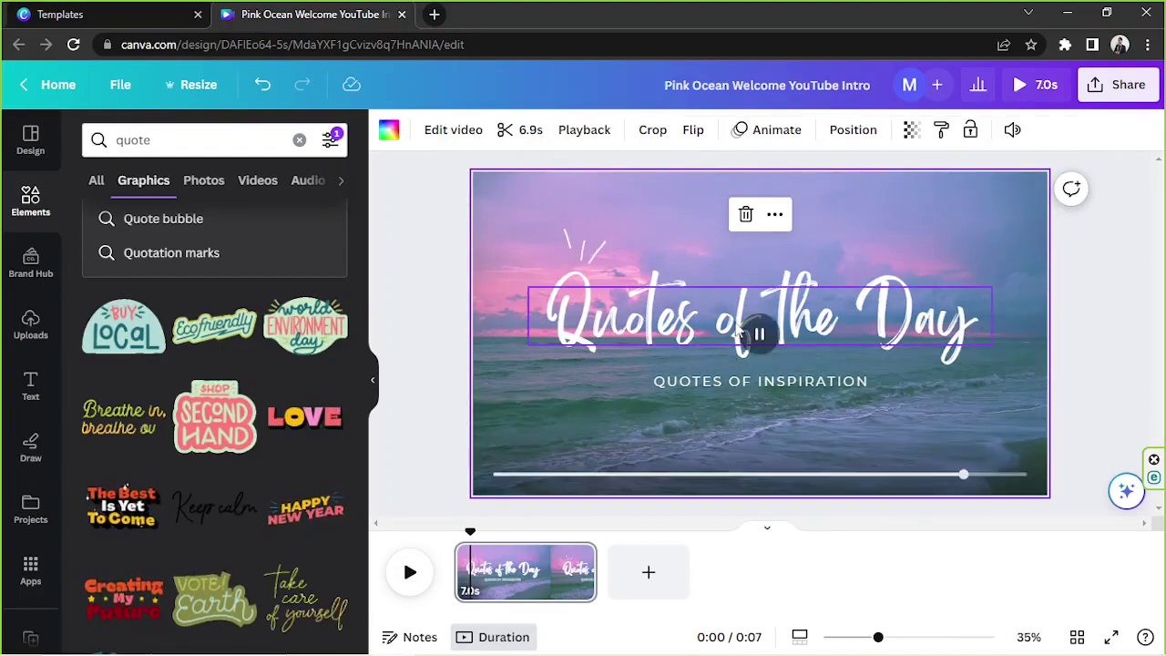
left_click(882, 314)
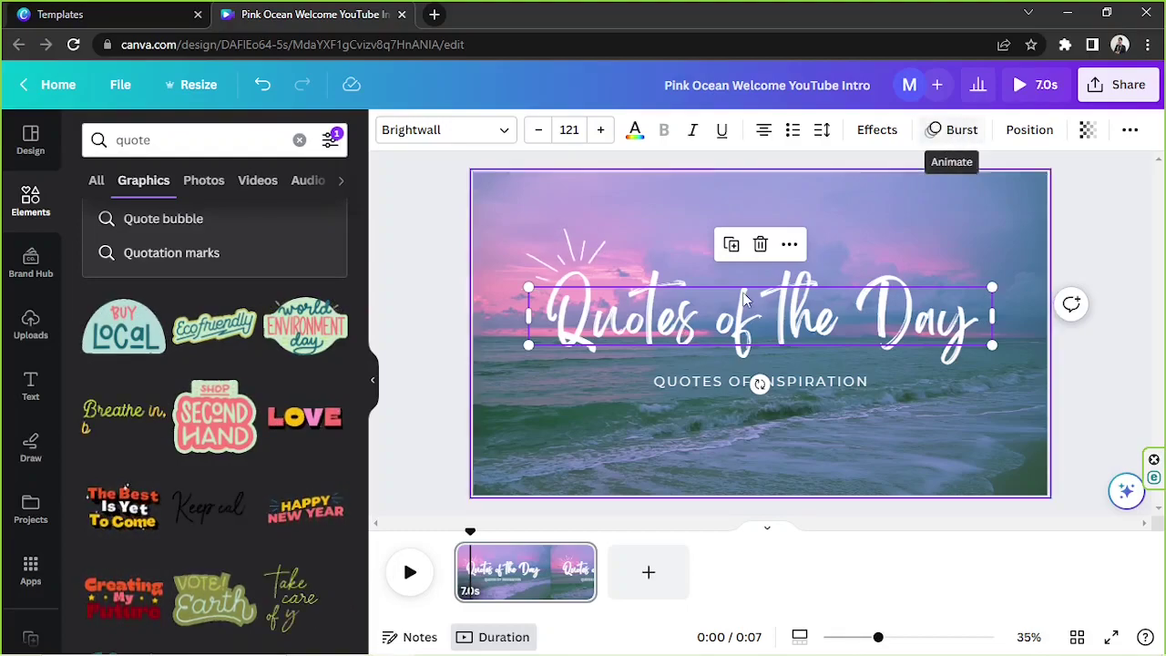
left_click(584, 262)
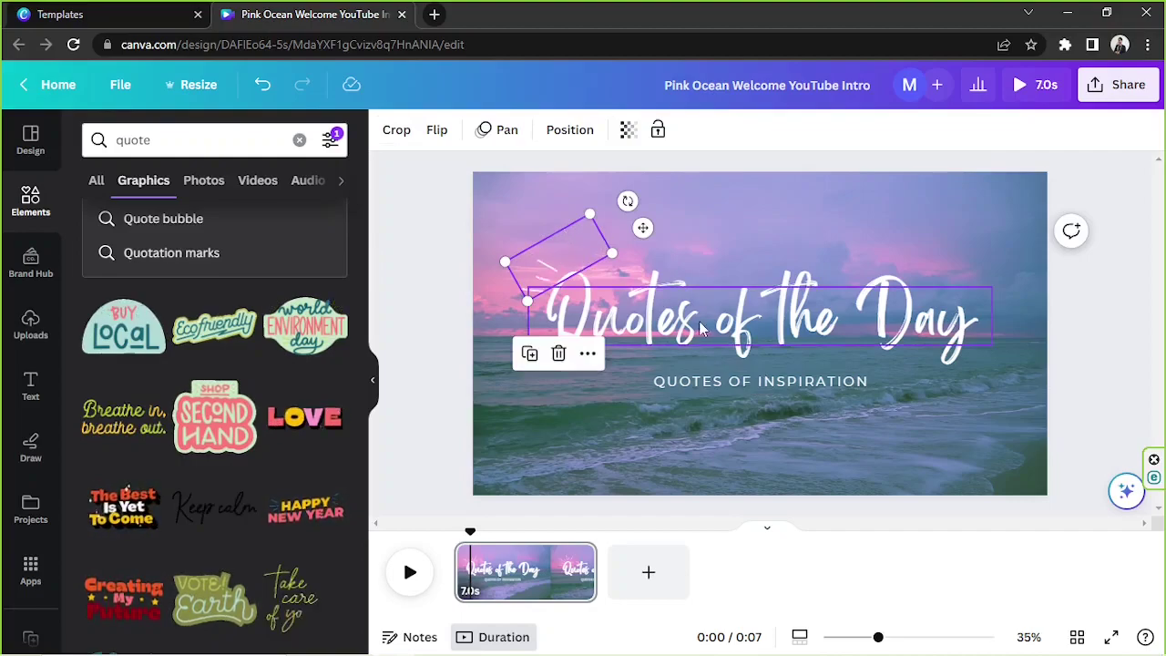
left_click(583, 306)
Give the heading the Typewriter text animation, then select the QUOTES OF INSPIRATION subtitle
left_click(944, 133)
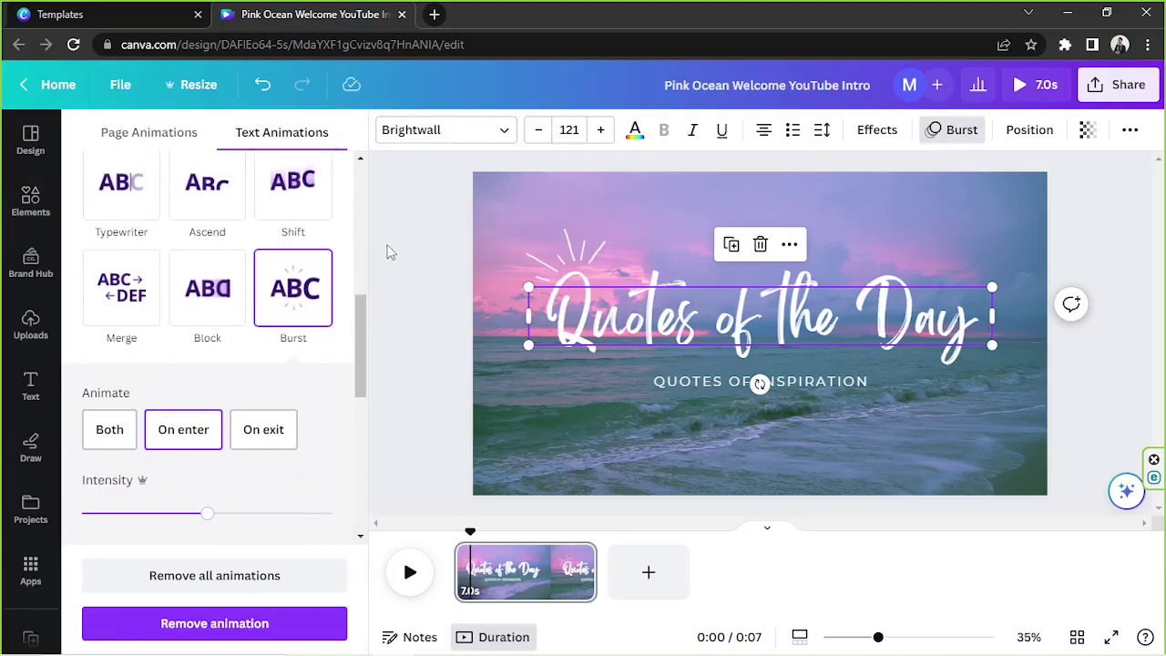
scroll(141, 188, "up", 6)
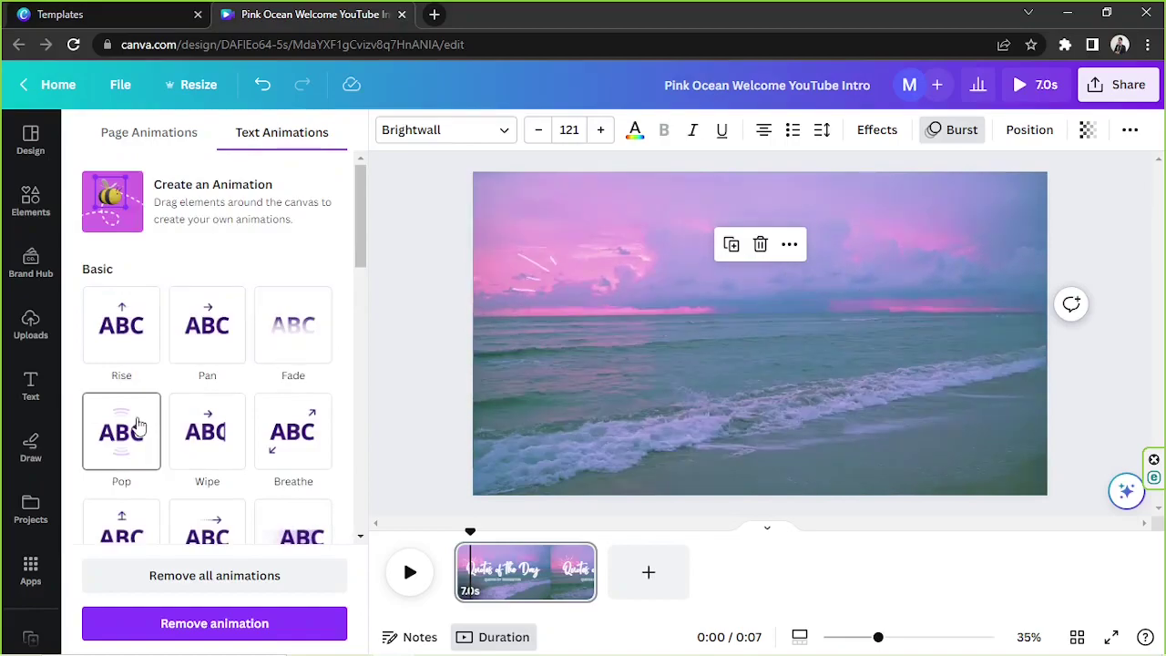
scroll(125, 312, "down", 3)
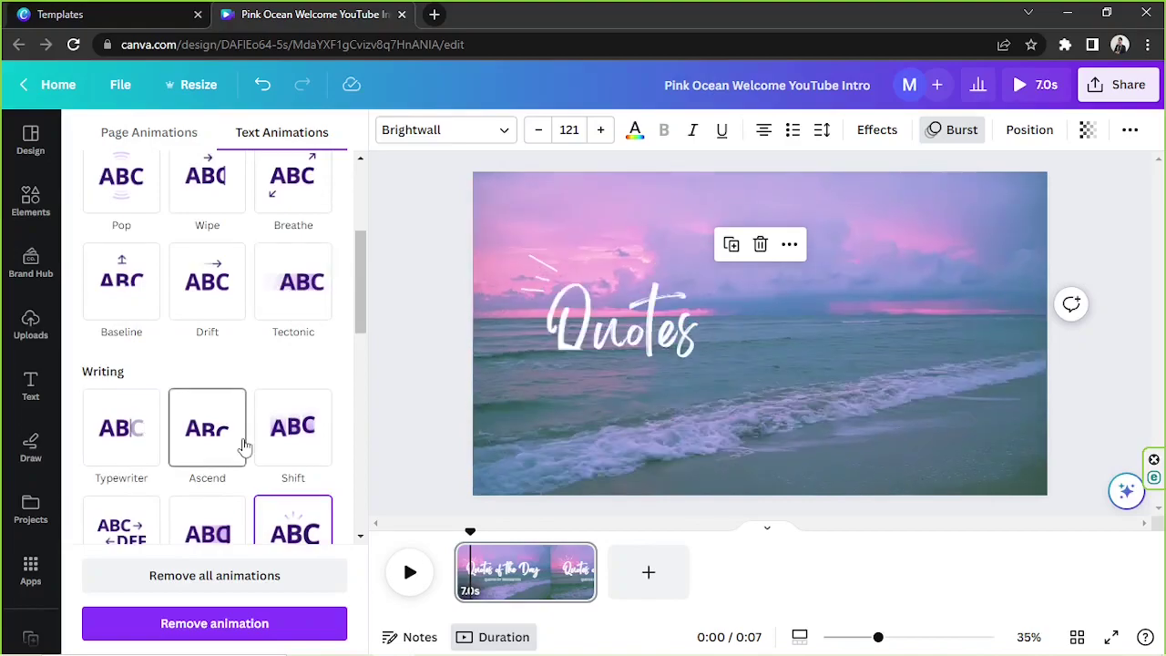
scroll(276, 405, "down", 2)
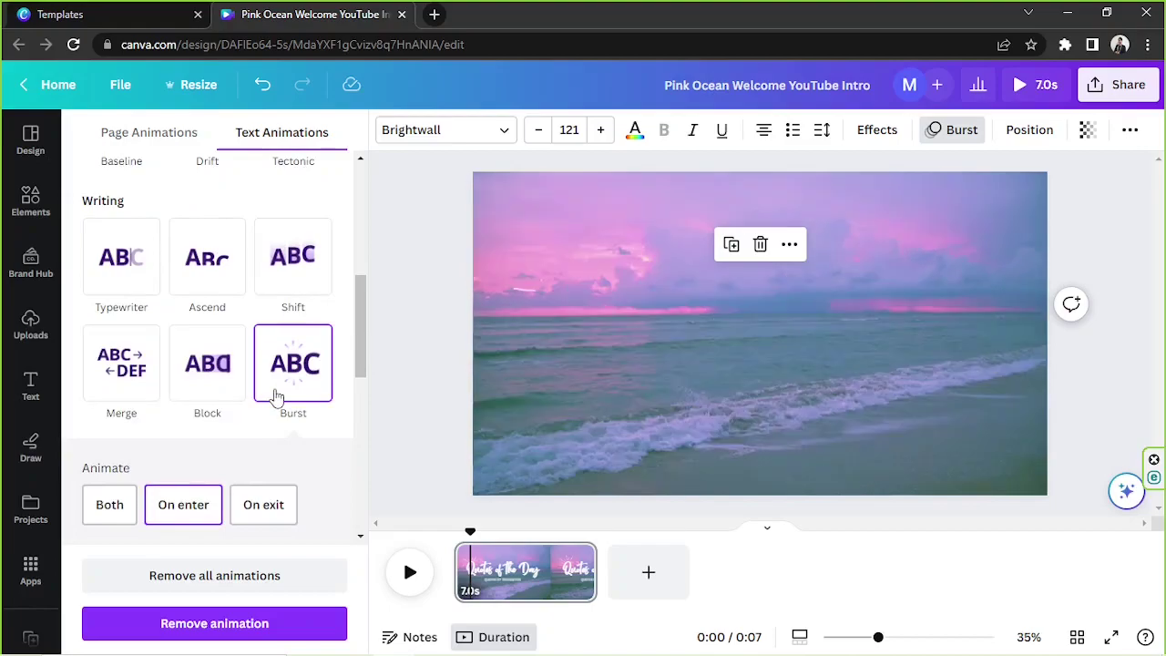
scroll(277, 398, "down", 2)
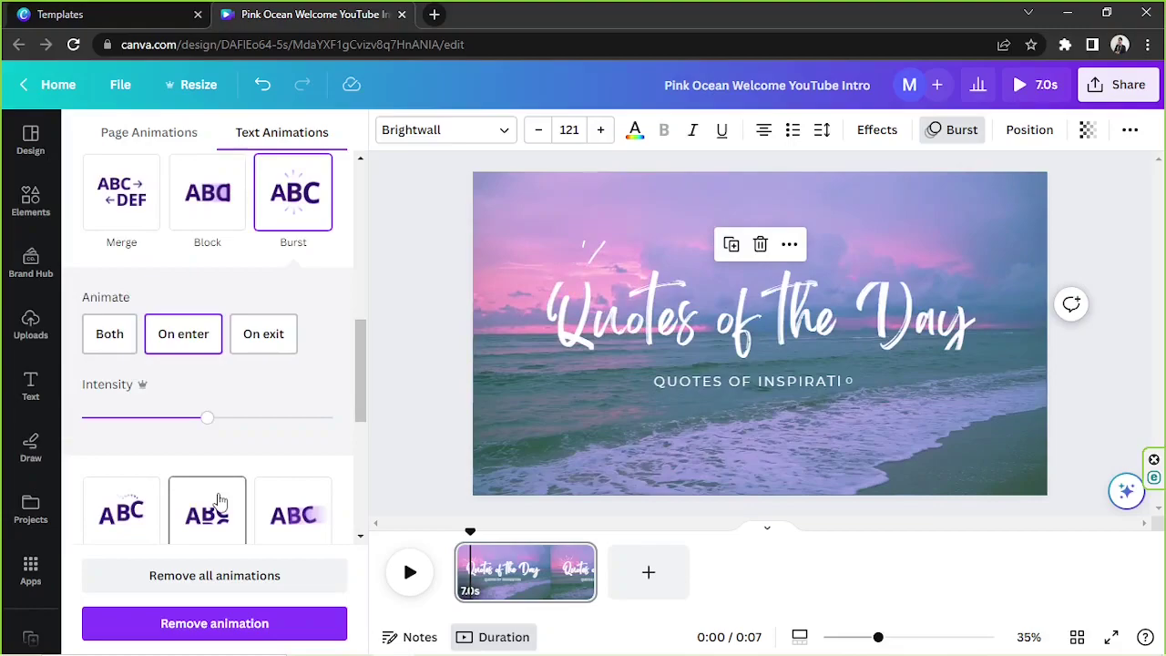
scroll(286, 401, "down", 3)
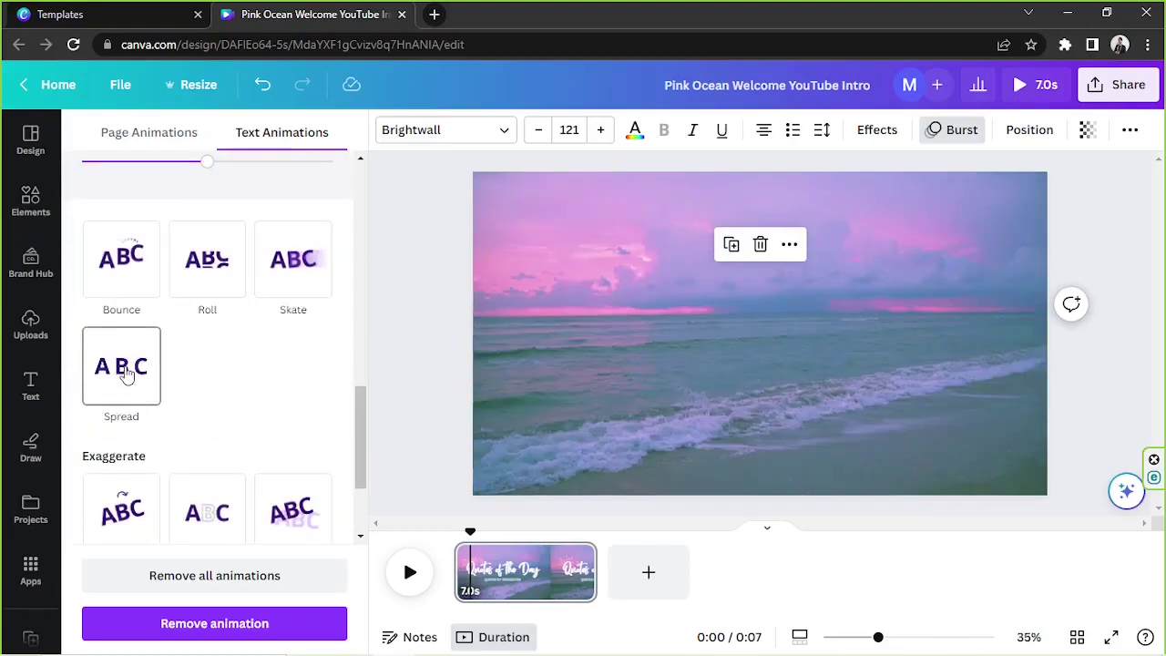
scroll(126, 375, "down", 2)
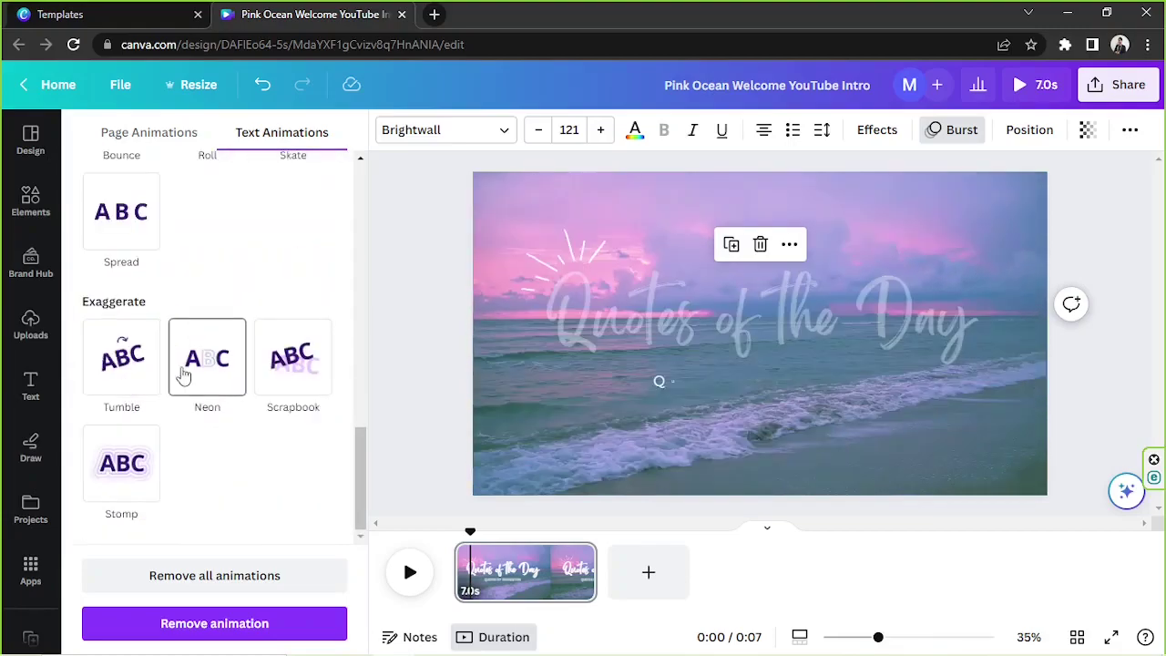
scroll(210, 401, "up", 5)
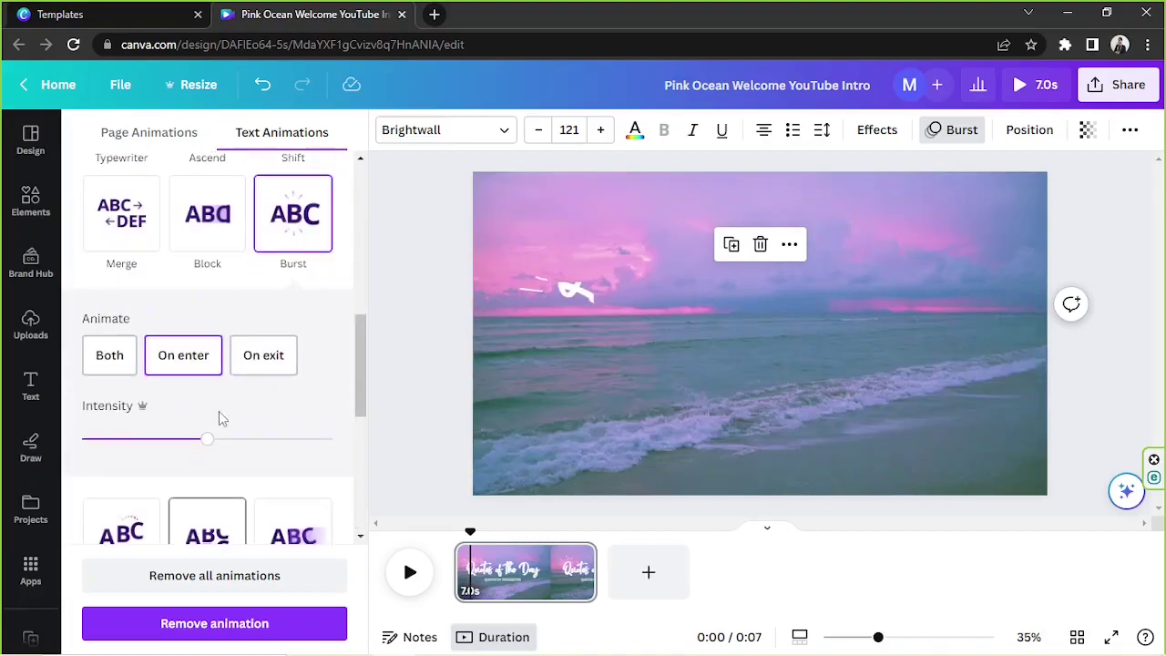
scroll(130, 385, "up", 3)
left_click(130, 385)
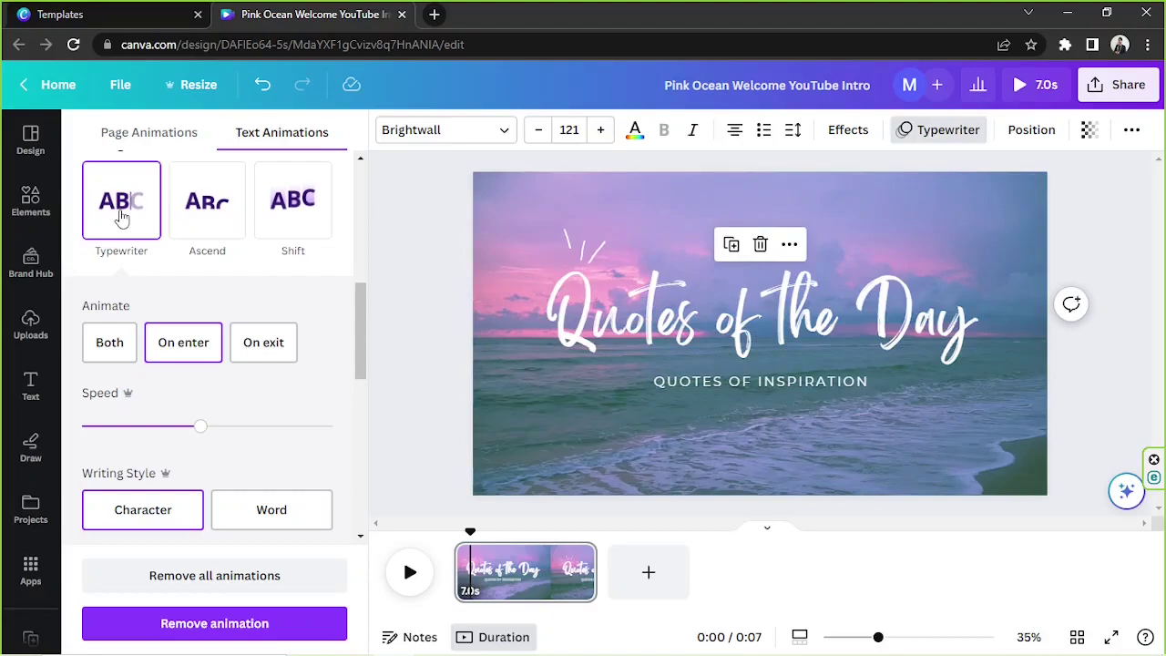
left_click(748, 386)
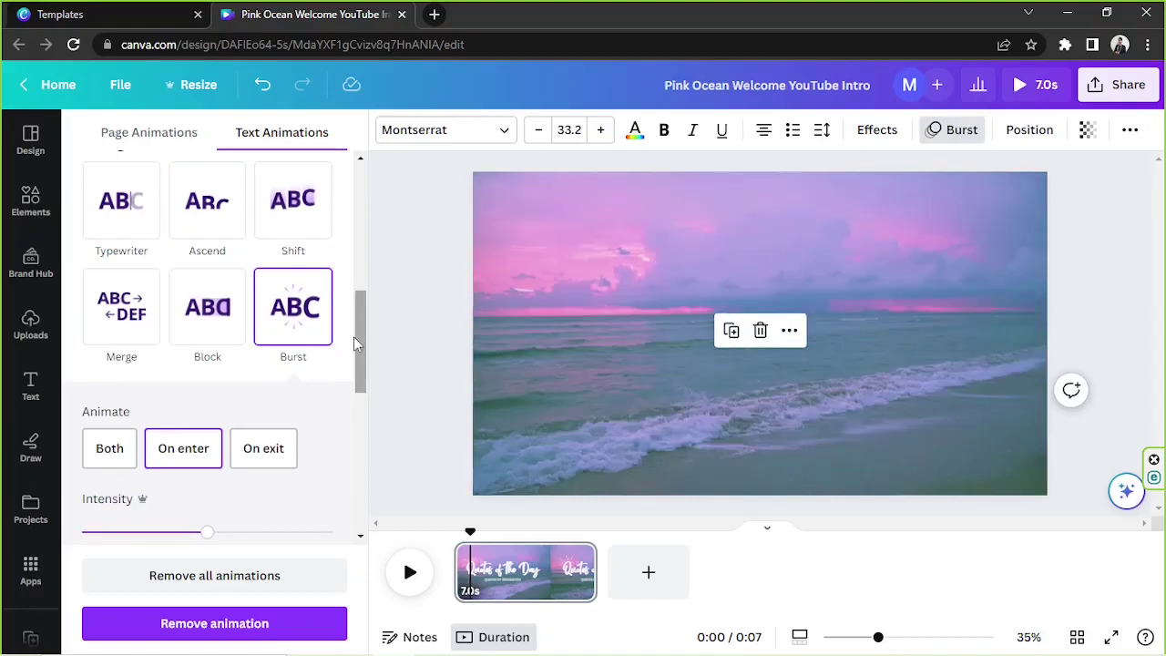
Animate the subtitle with Fade and the sun-ray graphic with Baseline
scroll(285, 353, "up", 5)
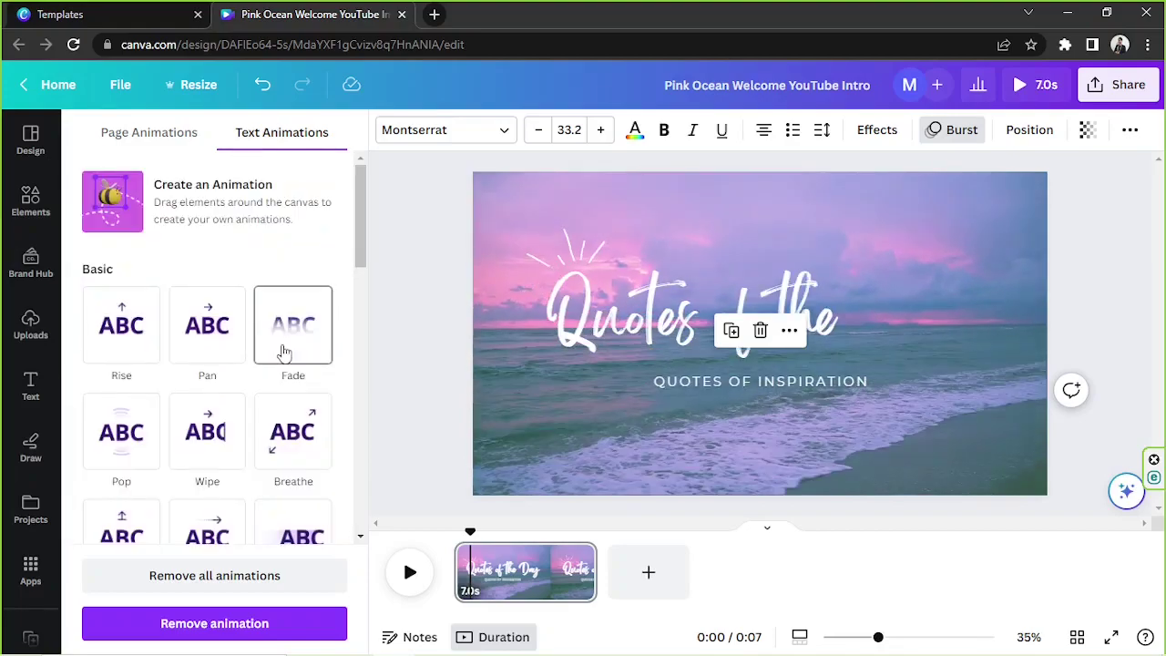
left_click(284, 353)
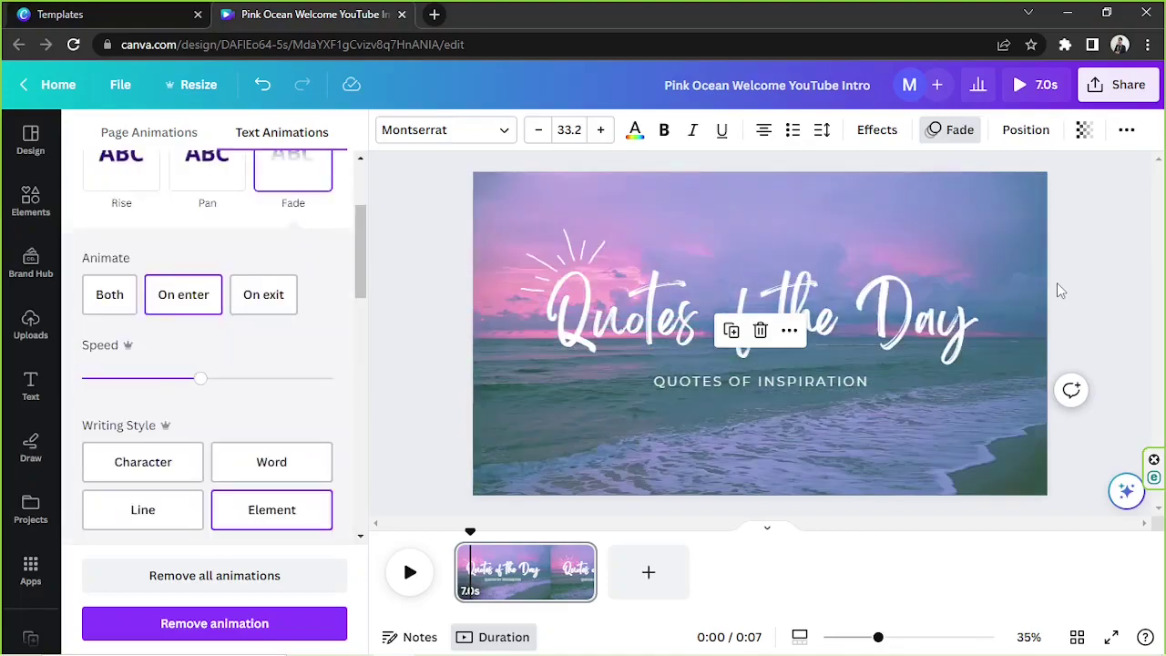
left_click(576, 255)
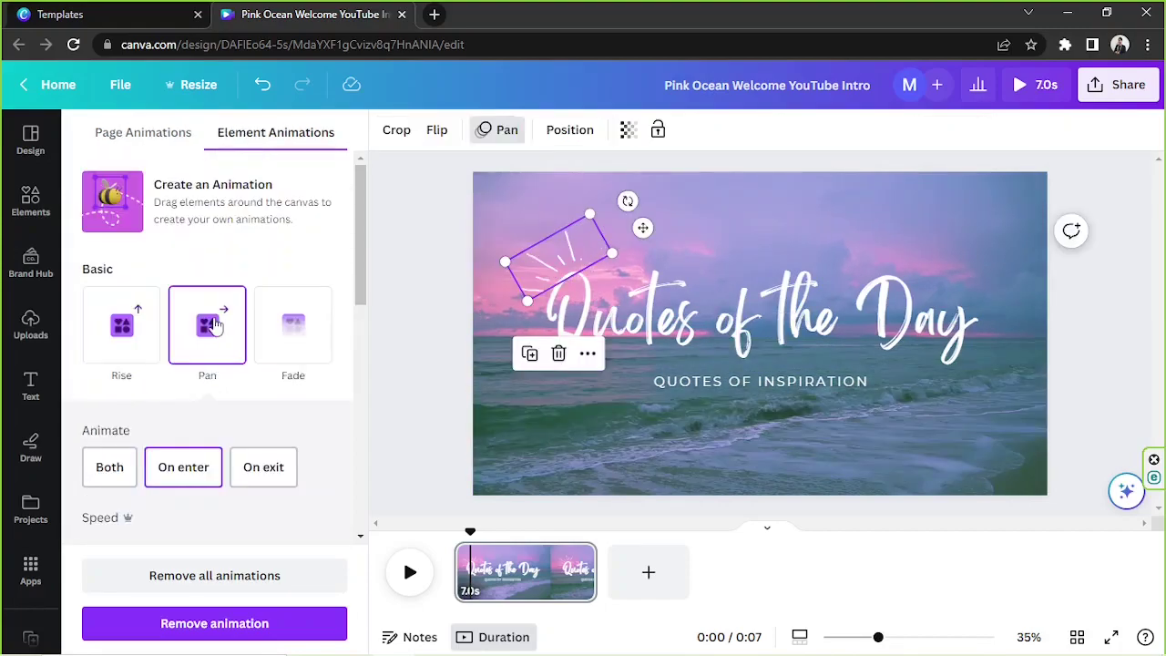
left_click(210, 326)
scroll(196, 364, "down", 1)
scroll(187, 401, "down", 4)
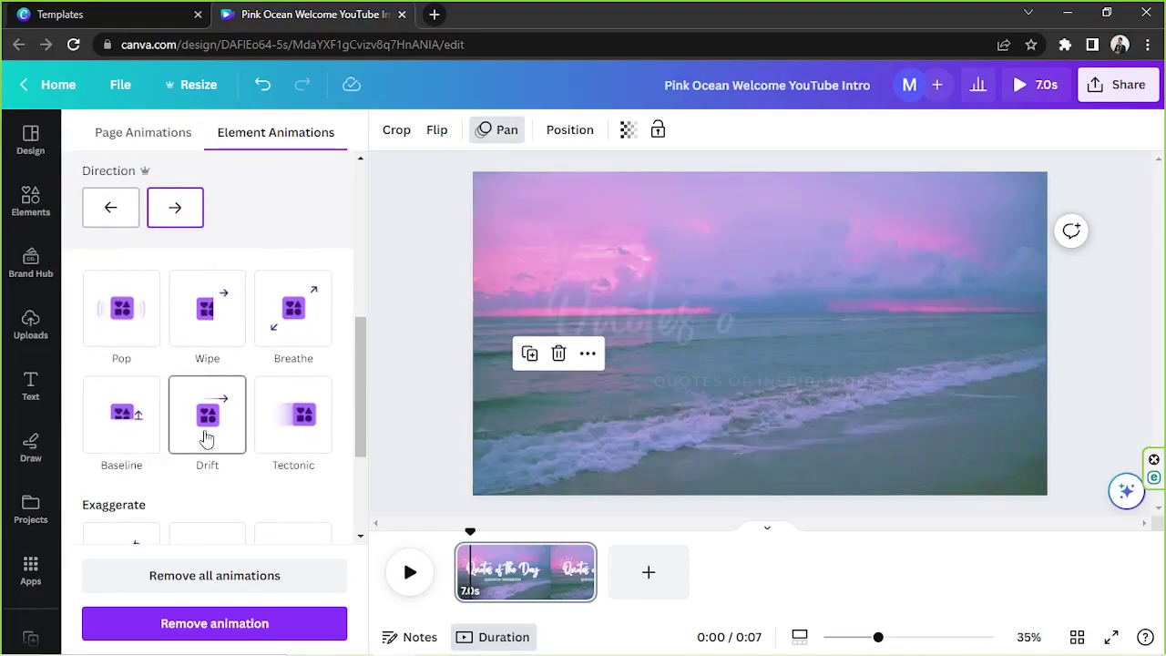
scroll(208, 419, "down", 2)
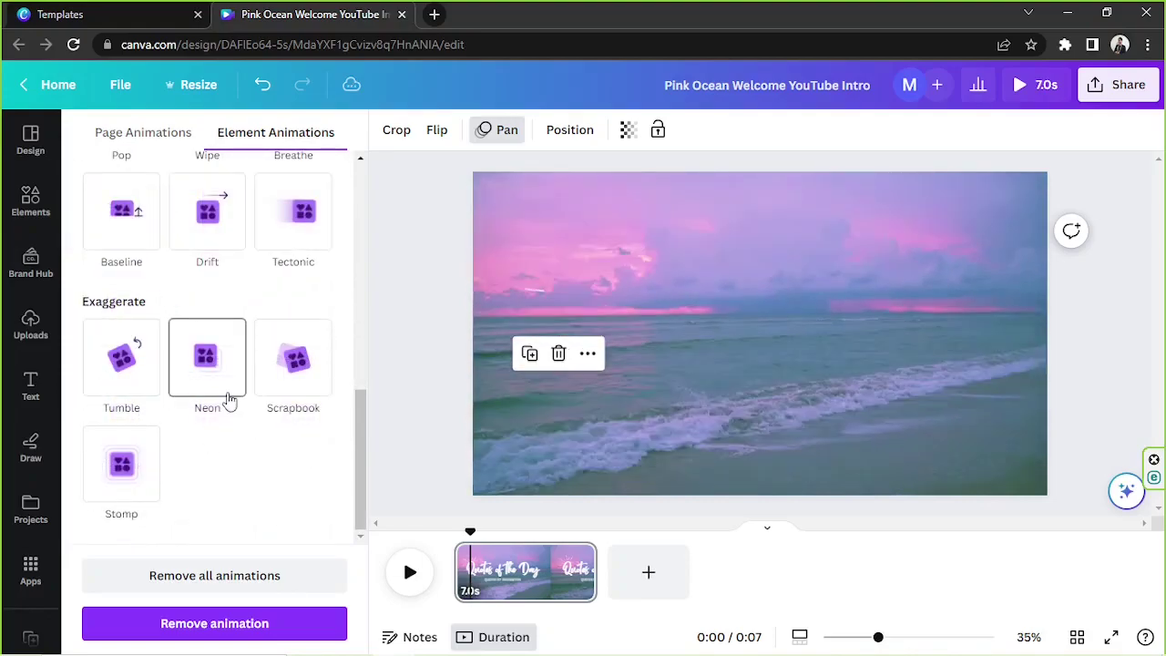
scroll(110, 410, "up", 6)
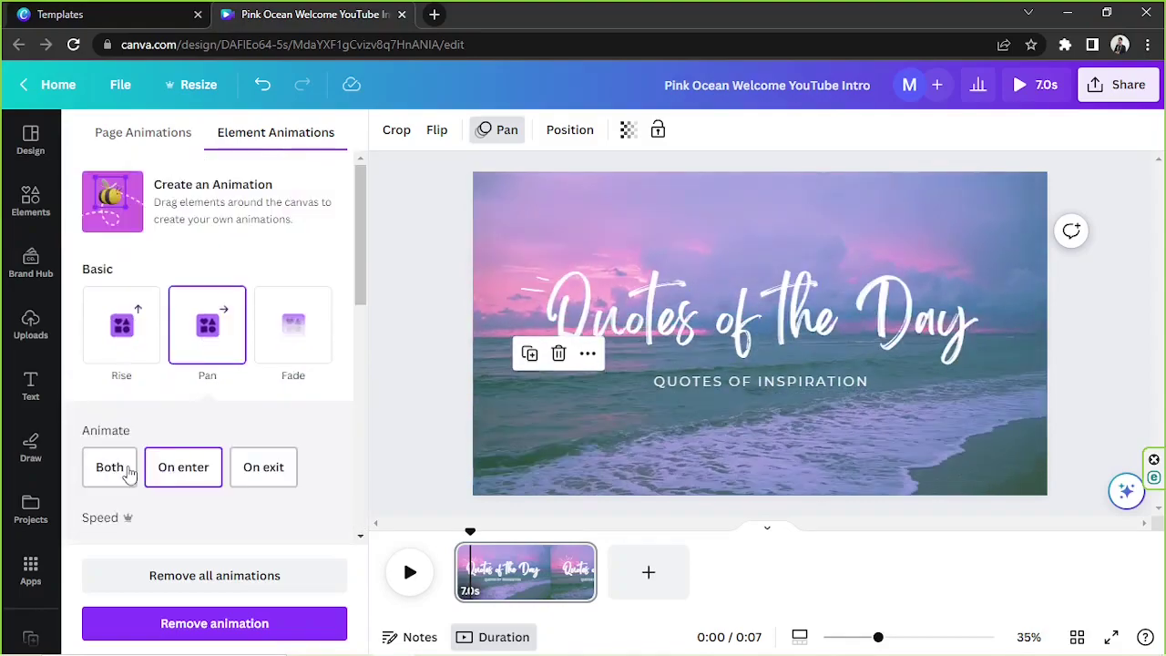
scroll(80, 303, "down", 4)
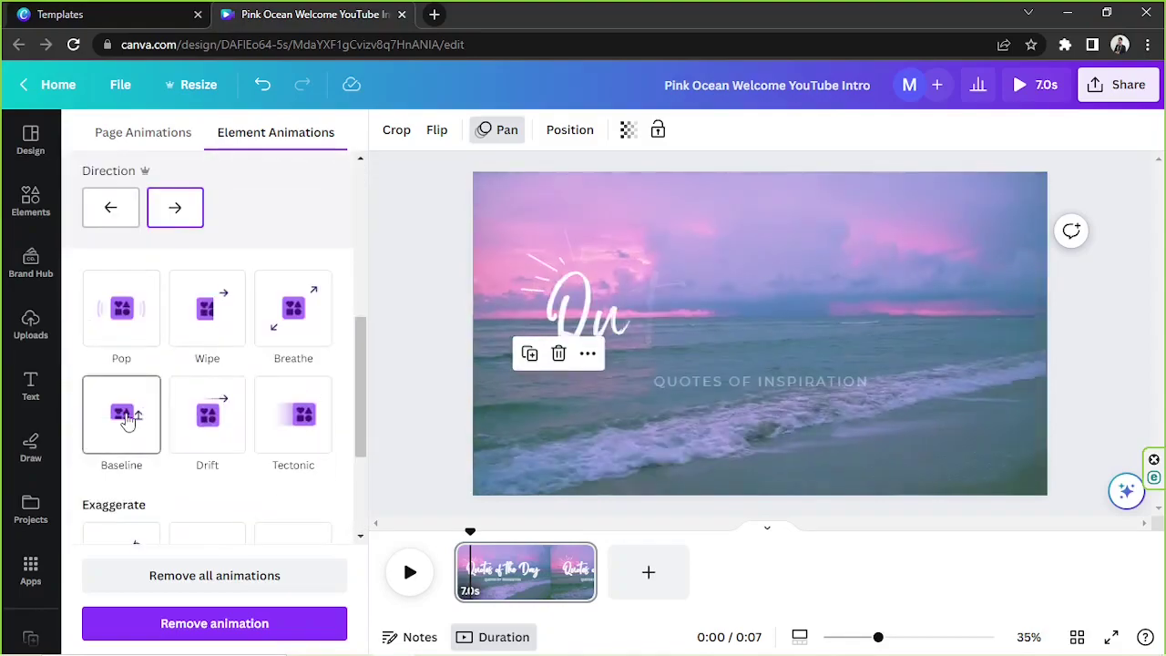
left_click(124, 416)
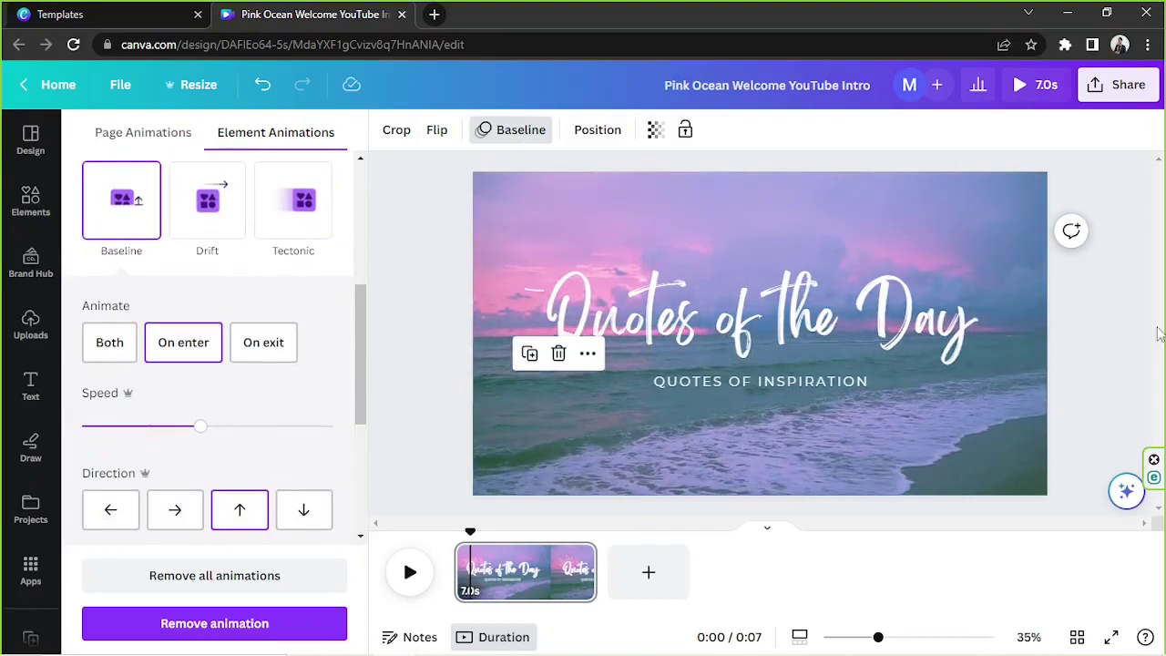
left_click(1102, 325)
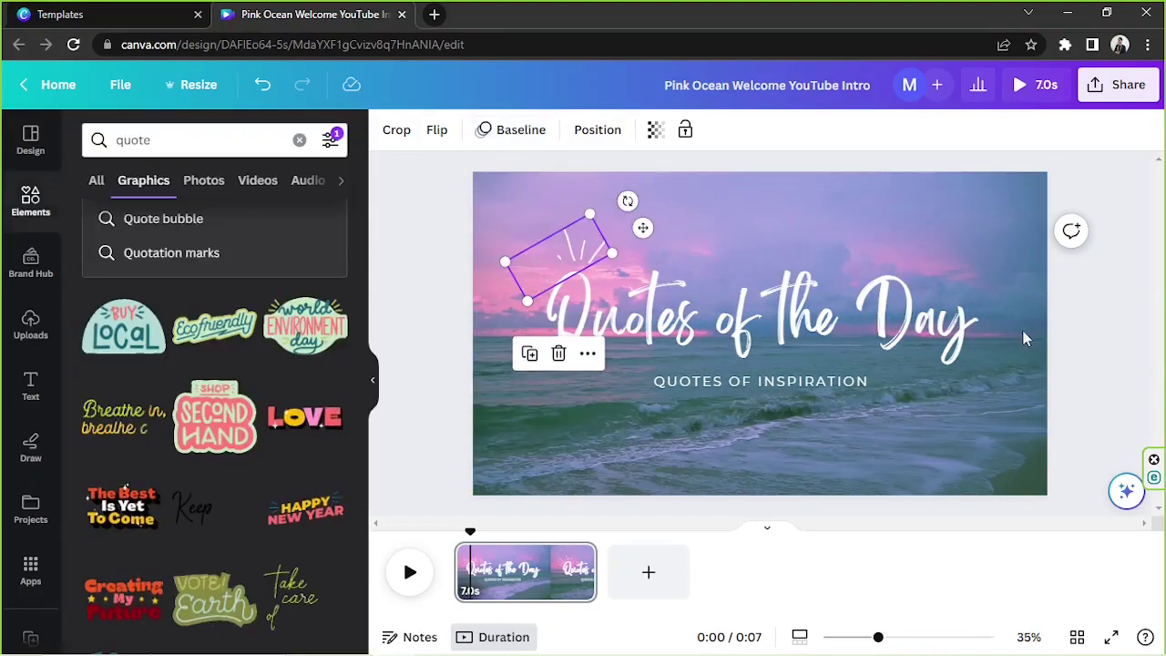
Add a blank second page and search Elements for 'ocean'
left_click(652, 578)
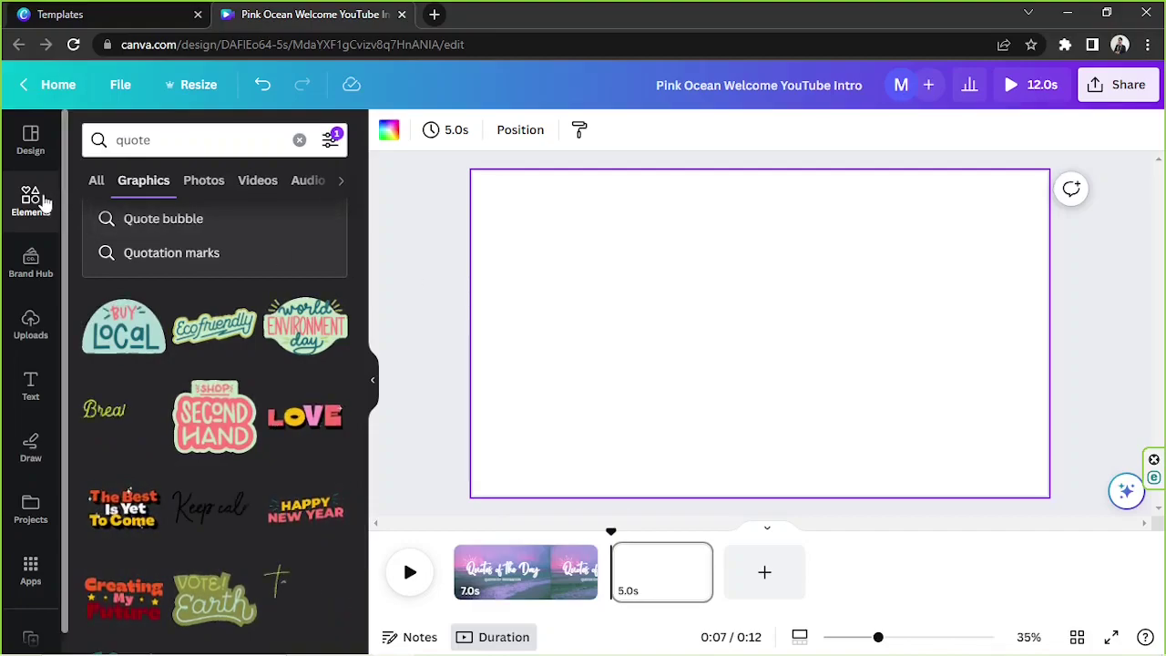
left_click(299, 139)
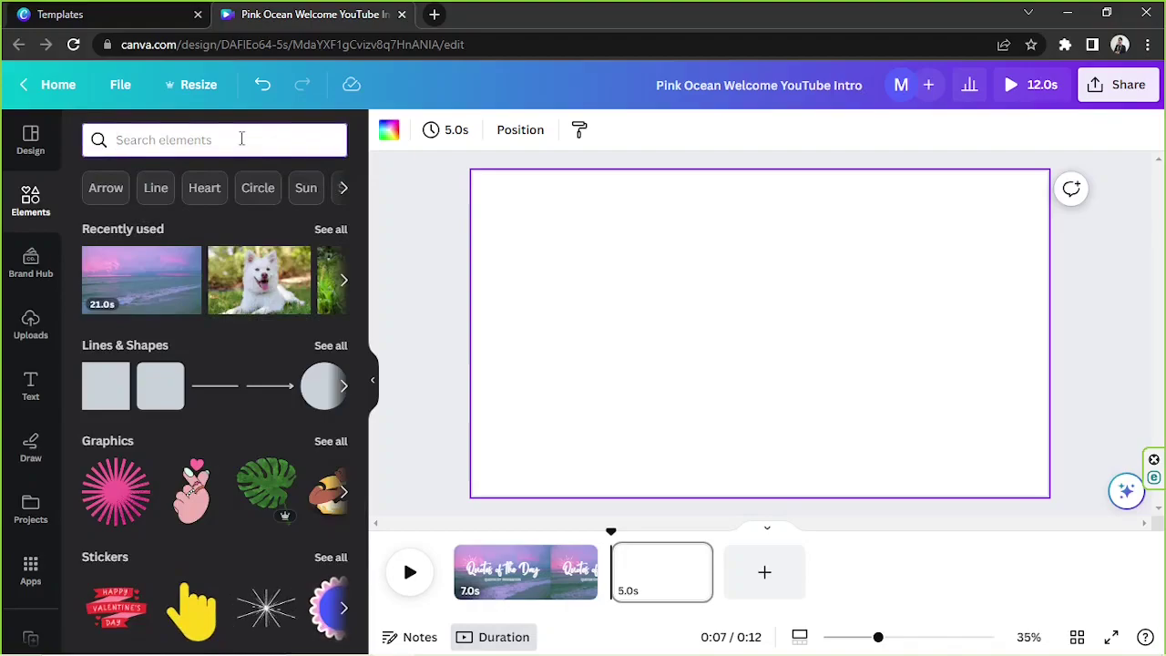
type("ocean")
key("Return")
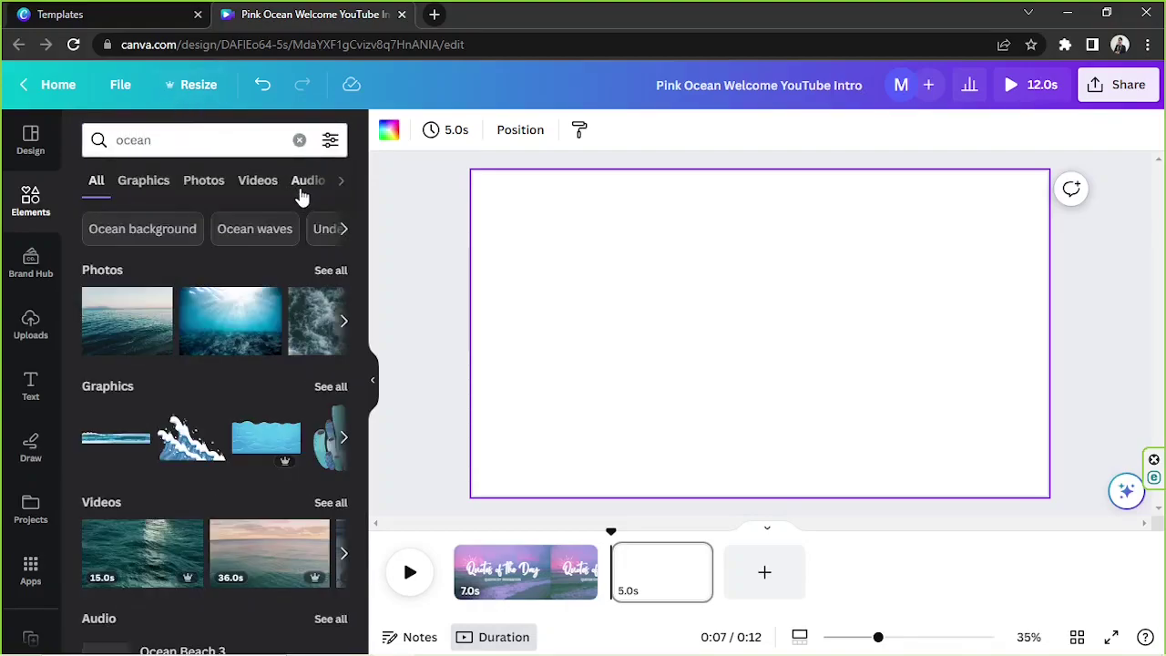
Filter the ocean results to free videos and add the 29.0s pink sunset clip
left_click(241, 187)
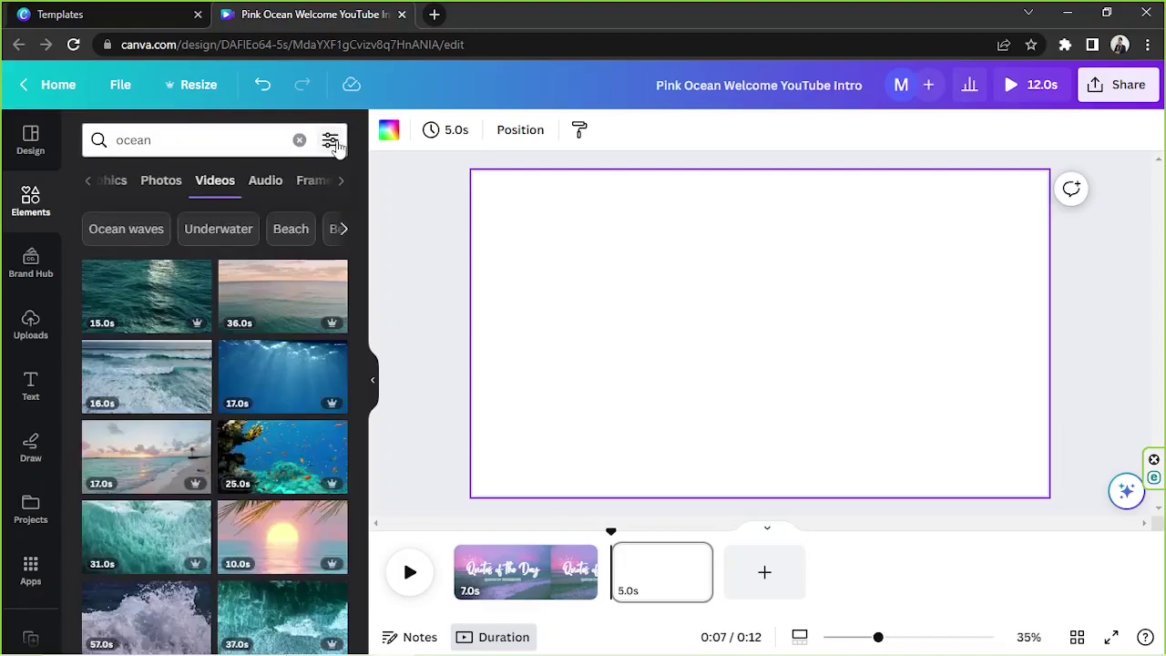
scroll(294, 252, "down", 5)
left_click(330, 140)
scroll(232, 365, "down", 3)
left_click(113, 449)
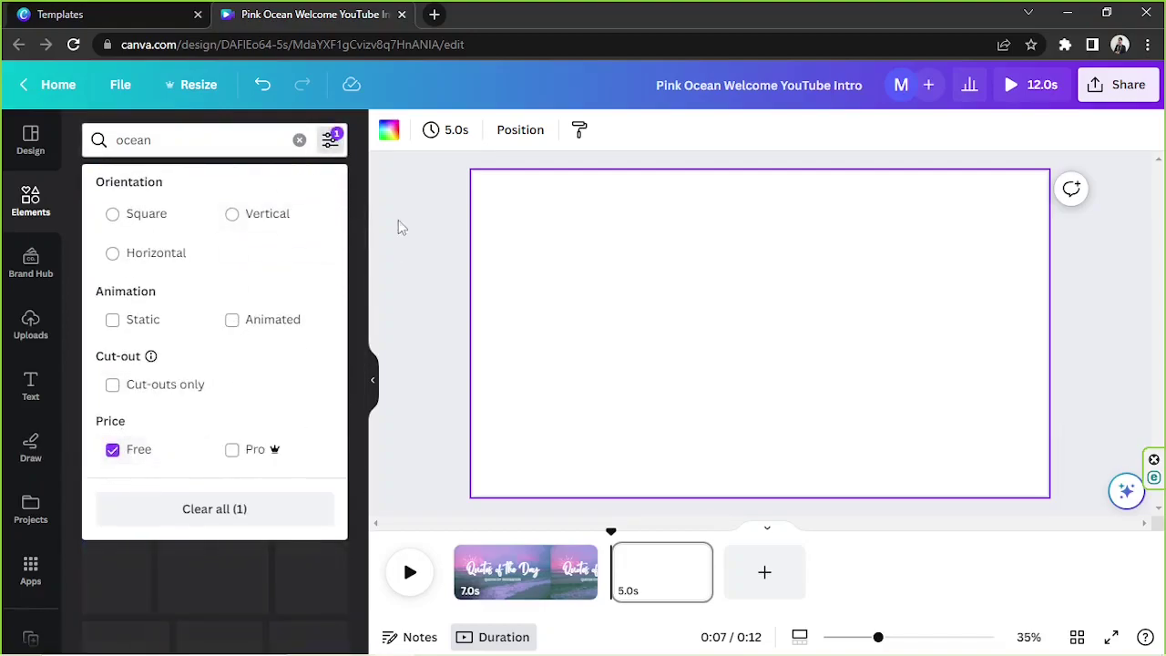
left_click(332, 144)
scroll(282, 289, "down", 4)
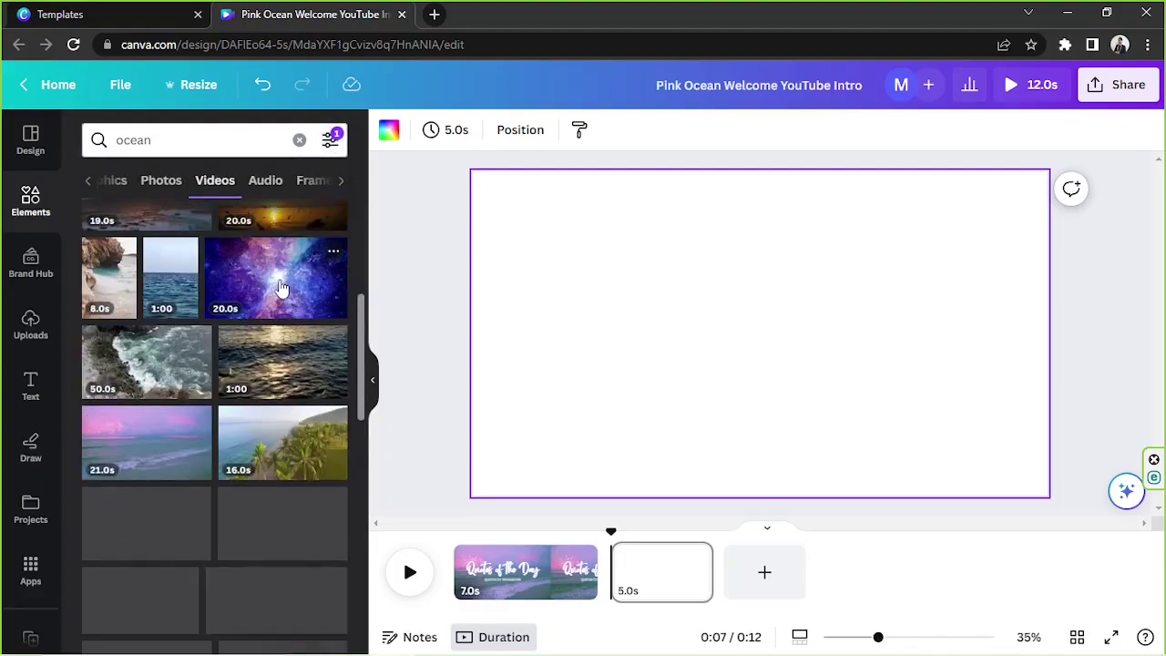
scroll(151, 383, "down", 3)
left_click(113, 429)
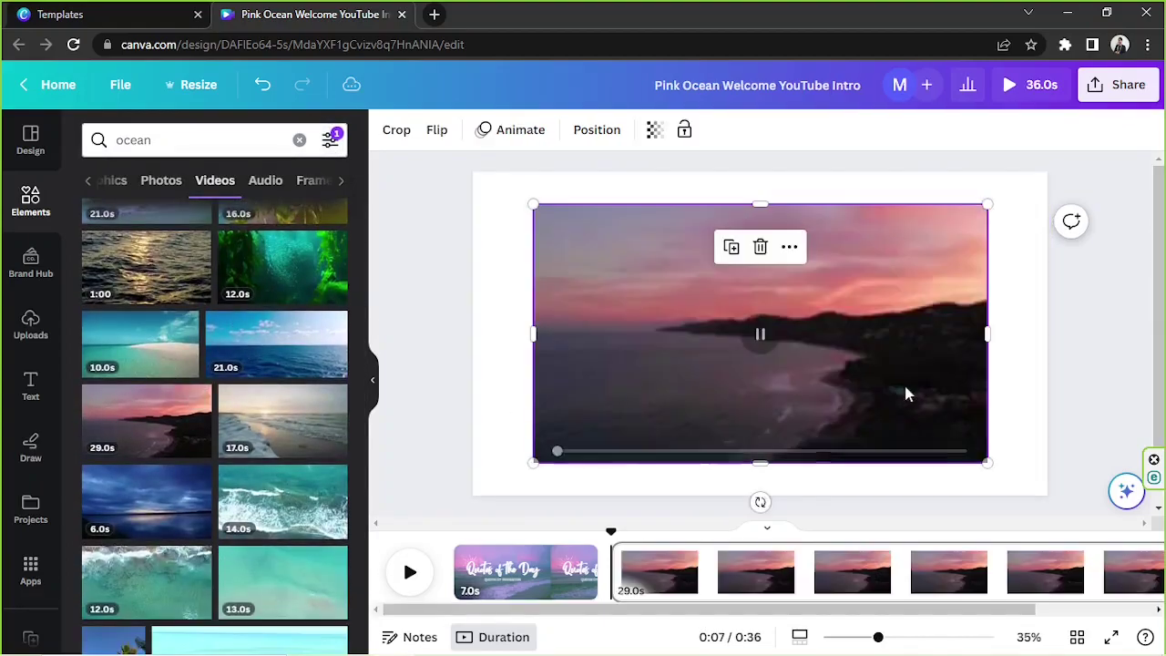
Make the sunset clip the background of page 2
right_click(849, 286)
left_click(919, 625)
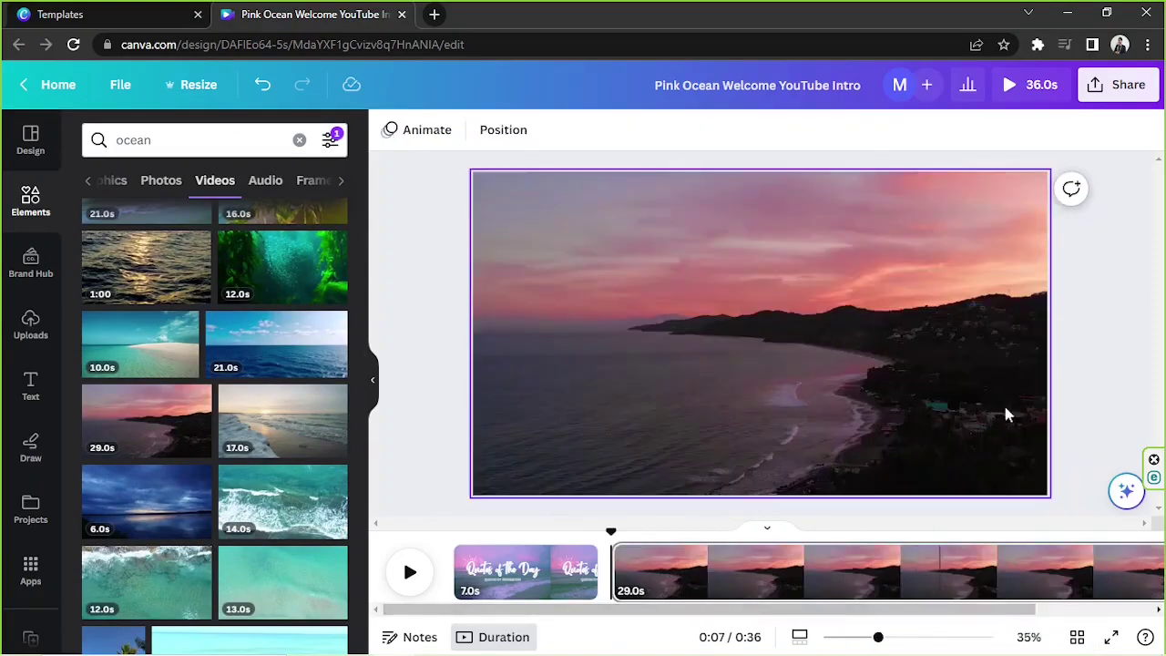
left_click(513, 590)
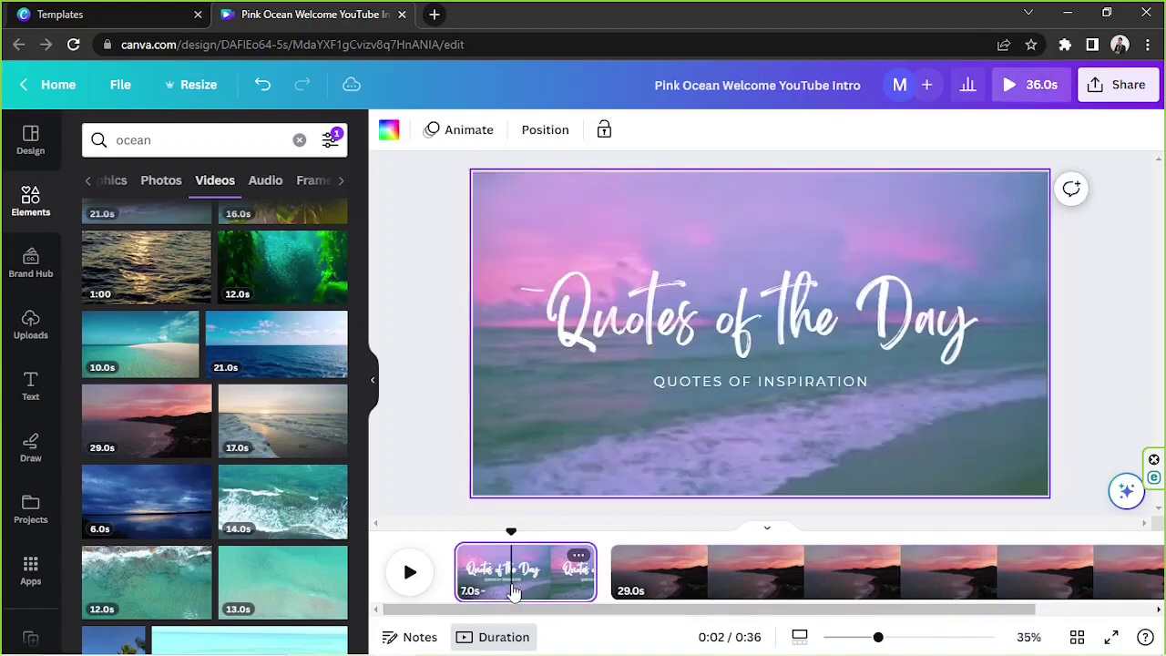
left_click(694, 570)
Reposition the QUOTES OF INSPIRATION text lower on the sunset page
left_click(760, 380)
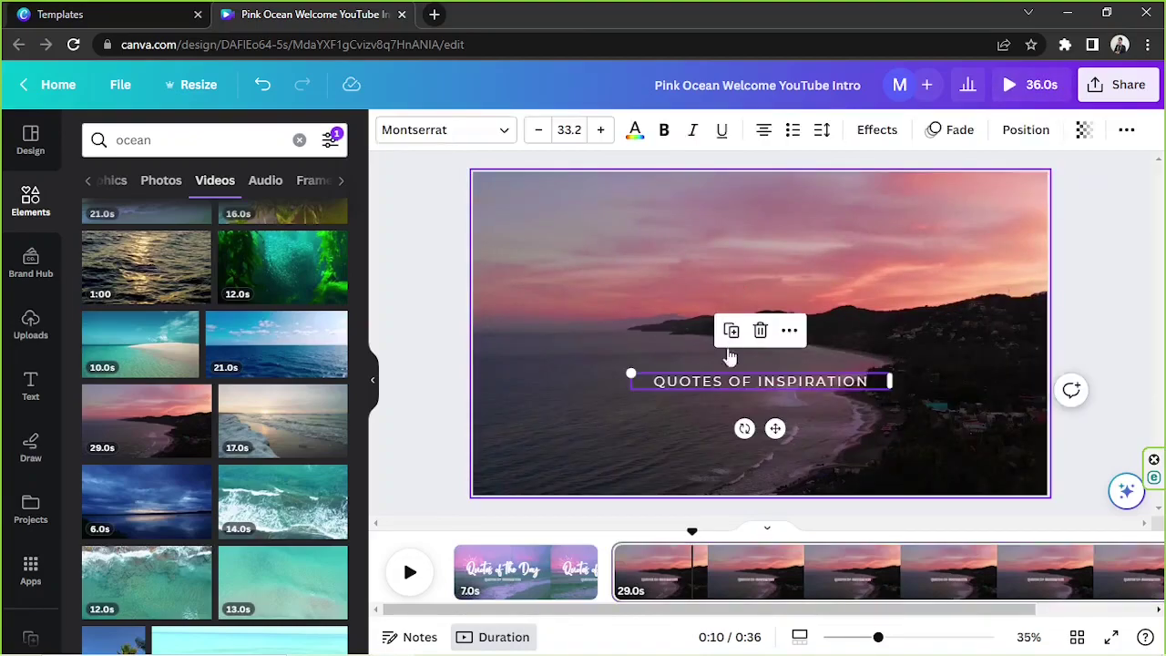
left_click_drag(767, 377, 768, 312)
double_click(762, 263)
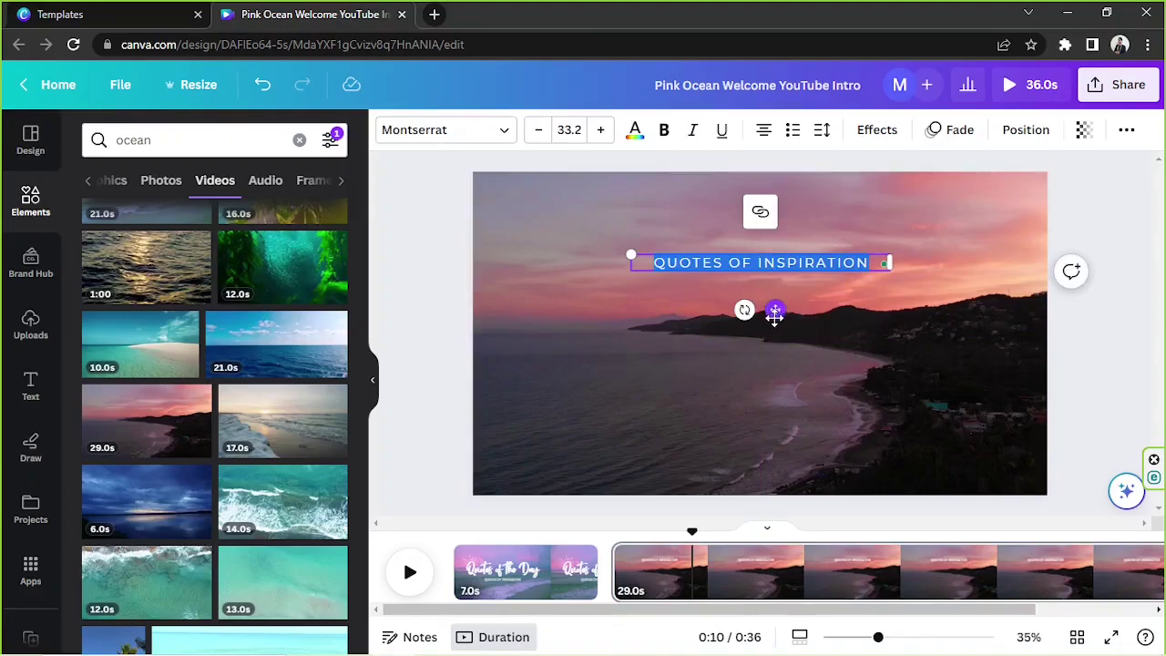
left_click_drag(775, 310, 771, 441)
Paste the title's script text onto page 2, replace it with the rainbow quote, and resize it
left_click(531, 557)
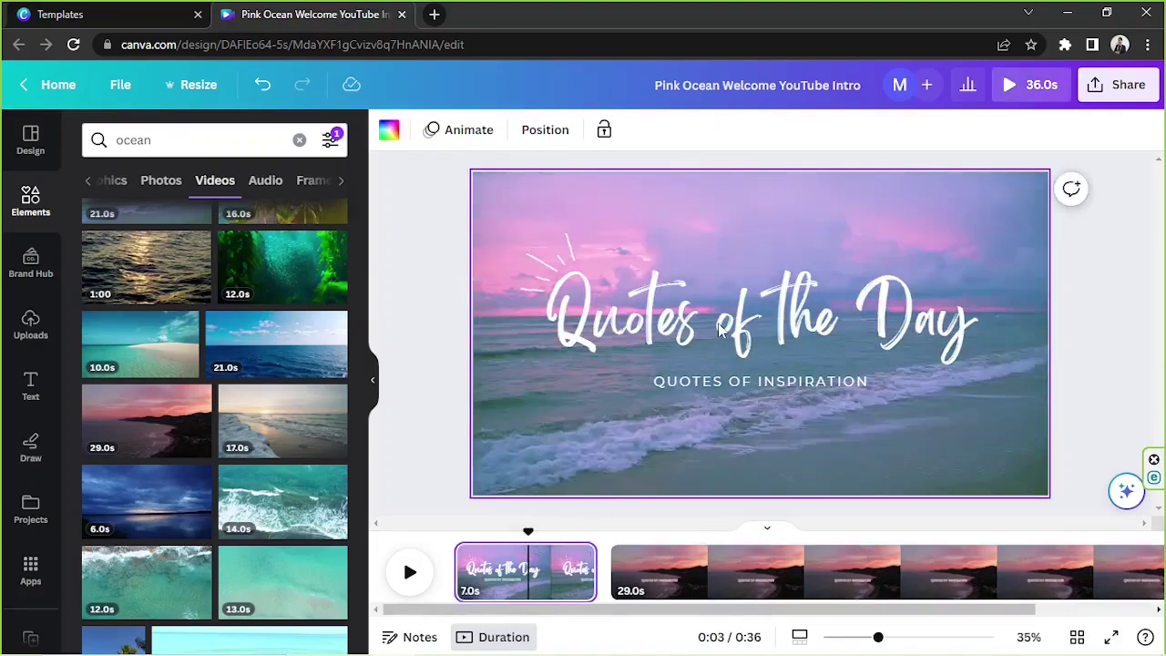
left_click(711, 328)
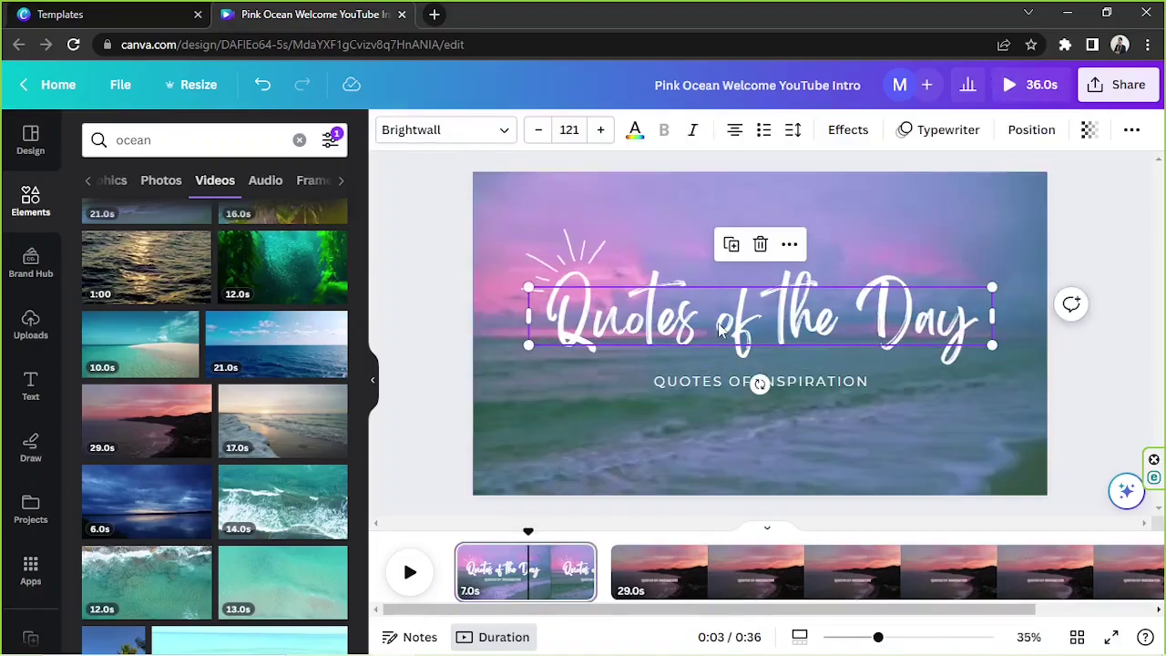
left_click(646, 570)
key("ctrl+v")
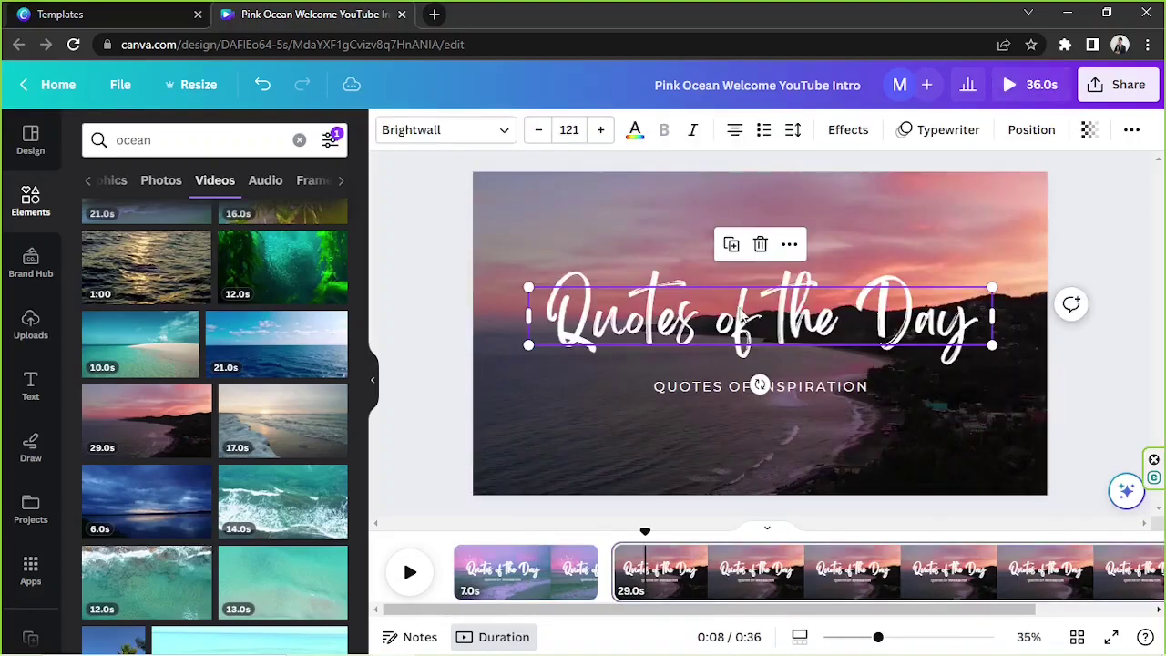
double_click(753, 314)
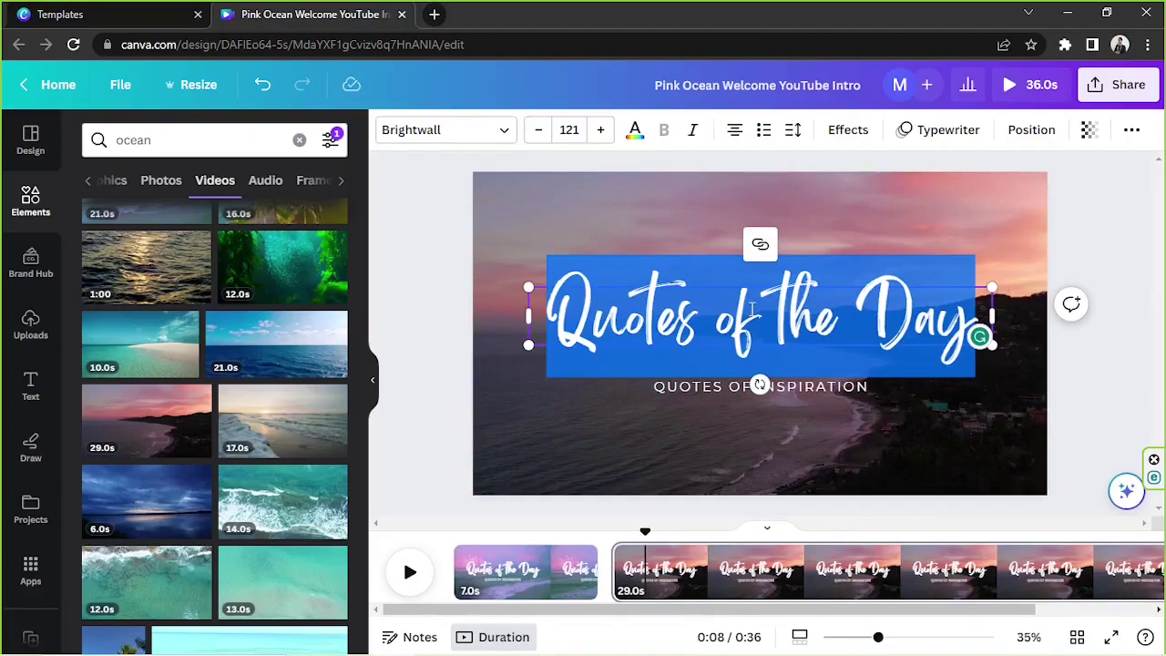
key("ctrl+v")
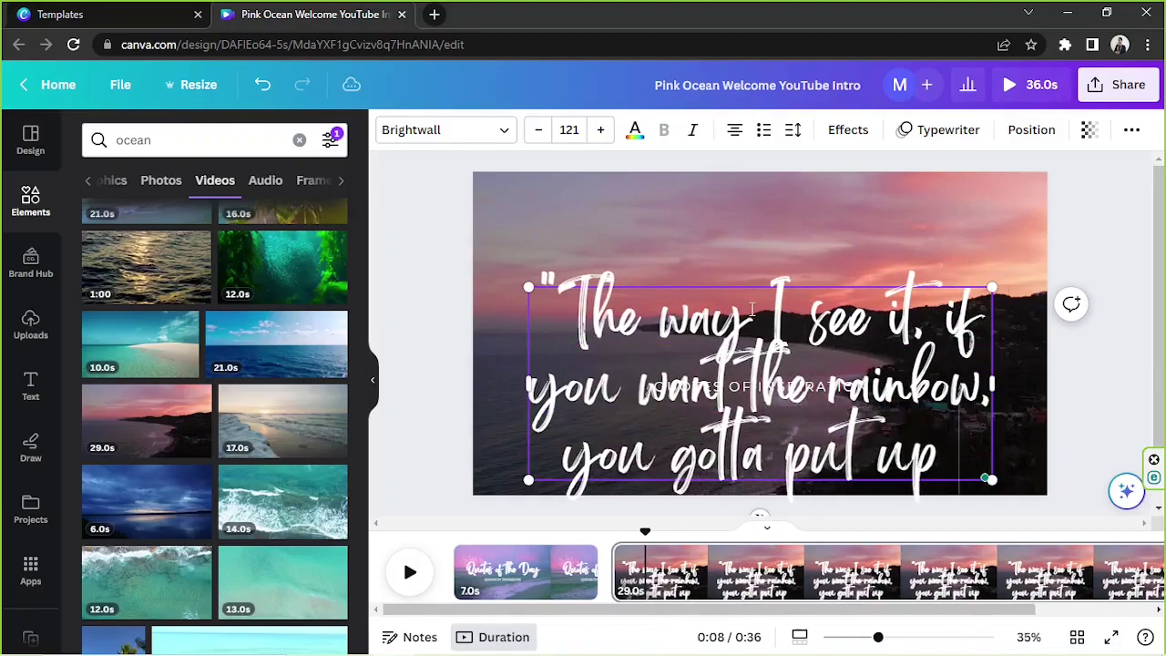
left_click_drag(991, 481, 794, 432)
left_click_drag(794, 382, 957, 391)
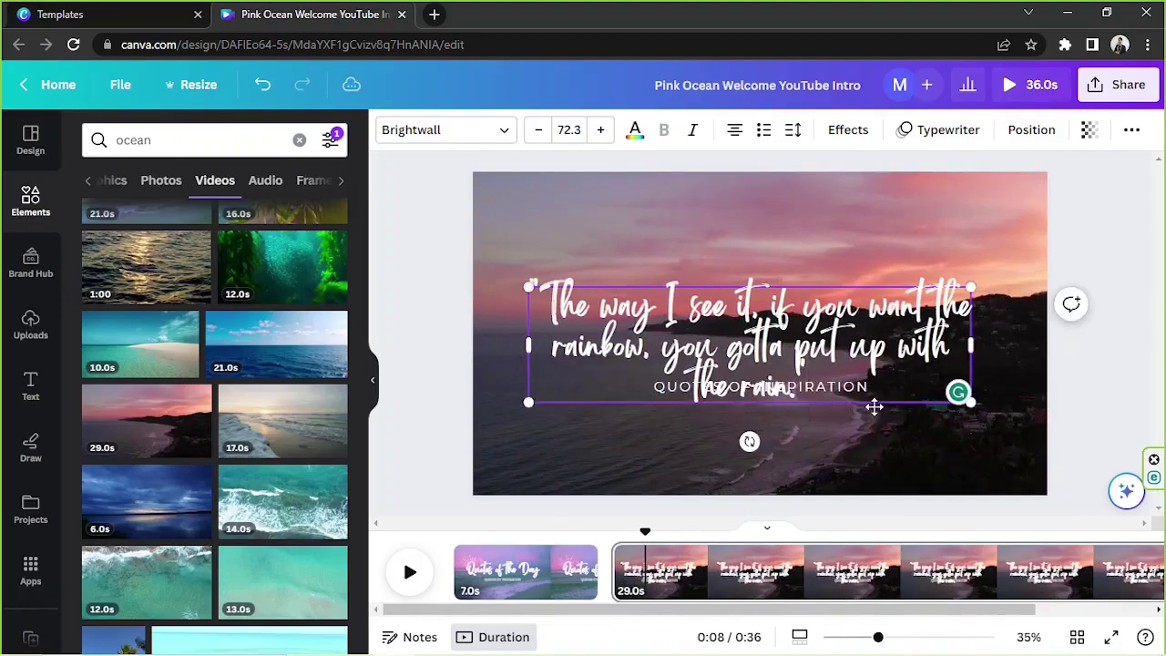
Place the quote above the subtitle and change the subtitle to DOLLY PARTON
left_click(856, 423)
left_click_drag(793, 310, 805, 316)
double_click(761, 411)
type("DOLLY PARTON")
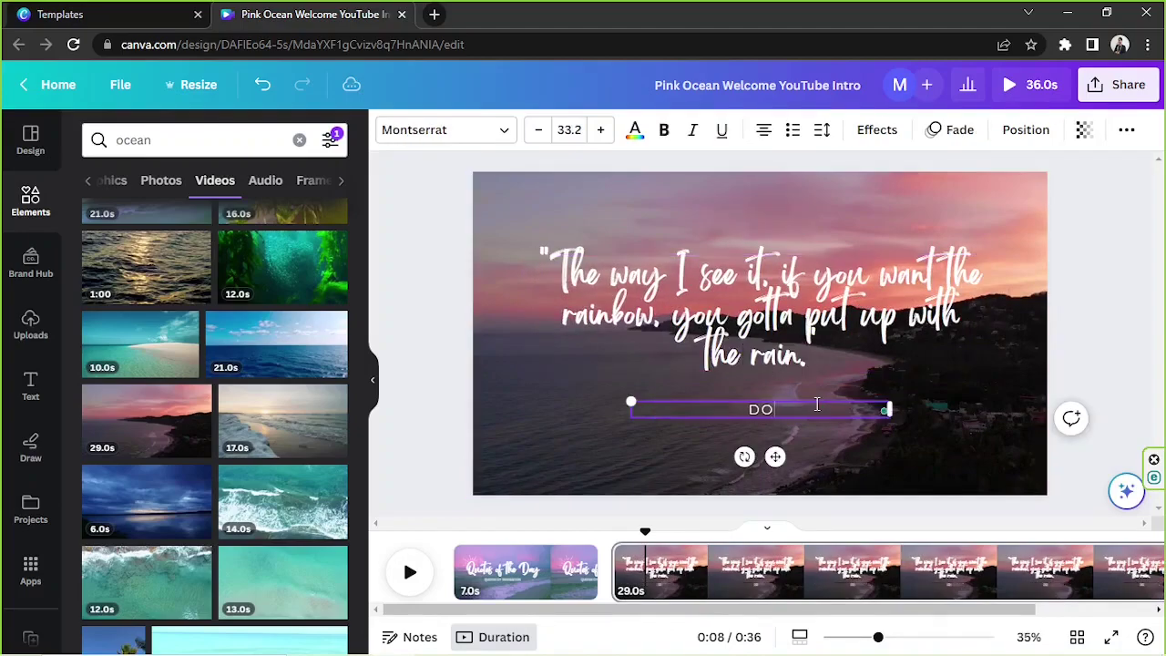
left_click(1068, 290)
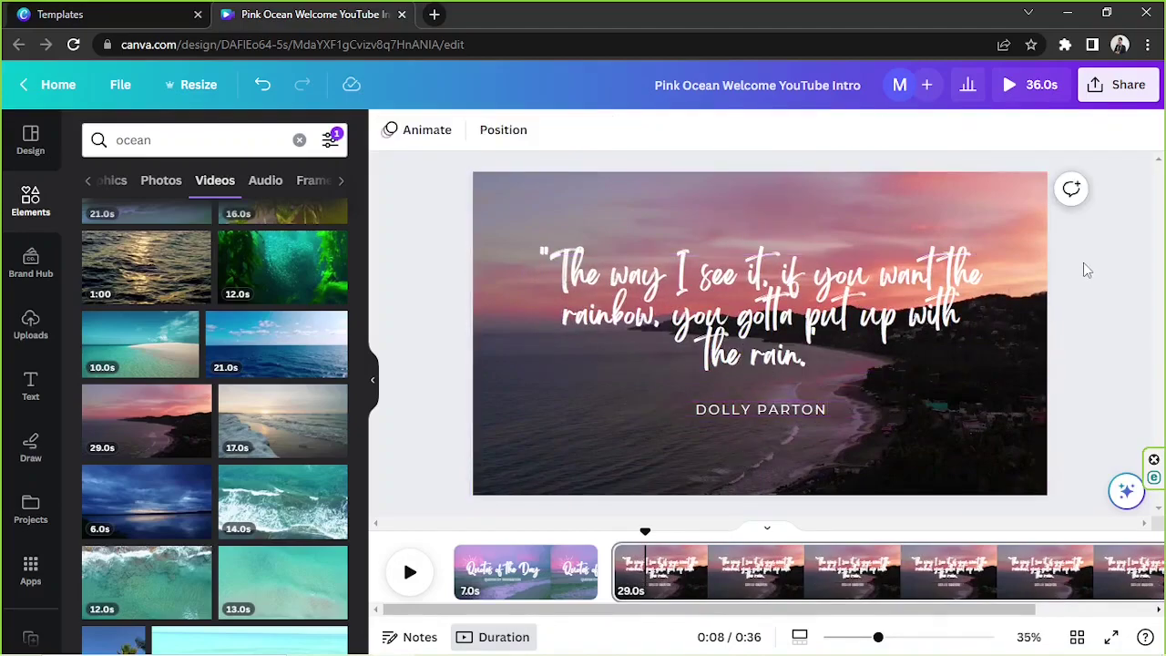
Apply a Lift effect at intensity 100 to the quote and the DOLLY PARTON credit
left_click(880, 291)
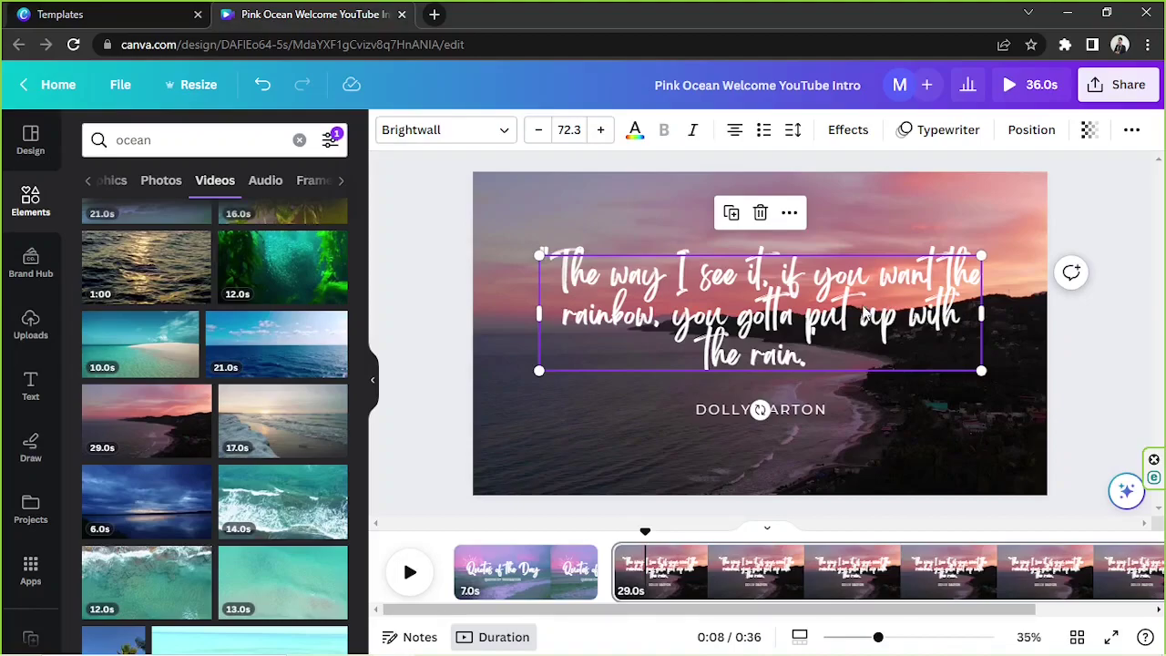
left_click(850, 131)
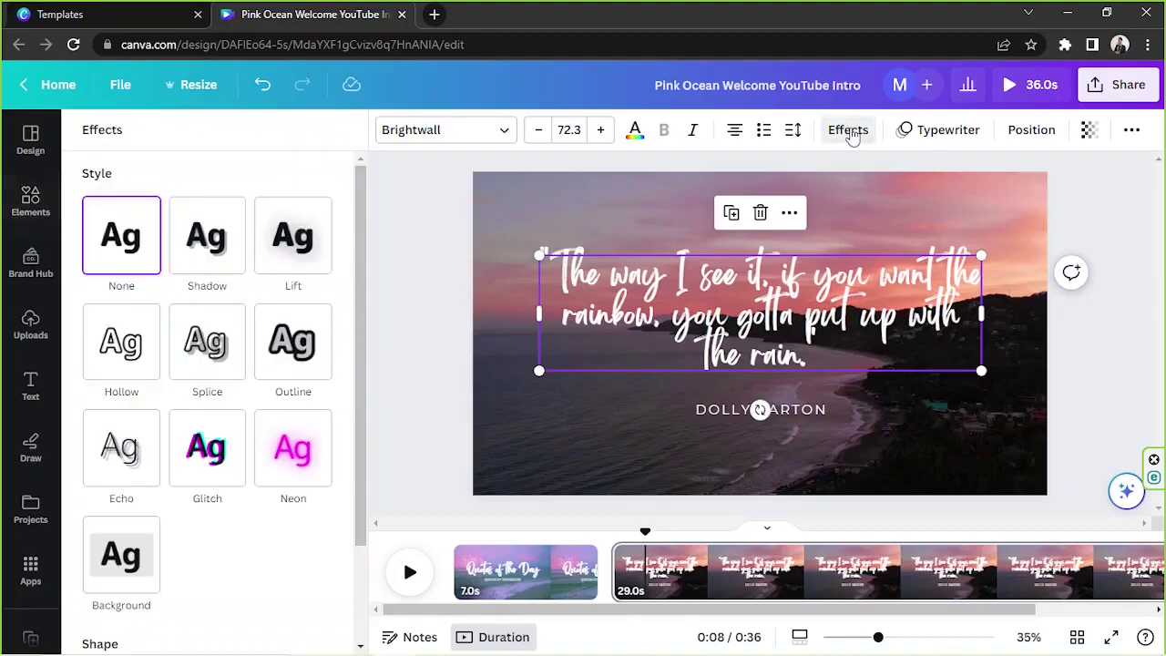
left_click(307, 245)
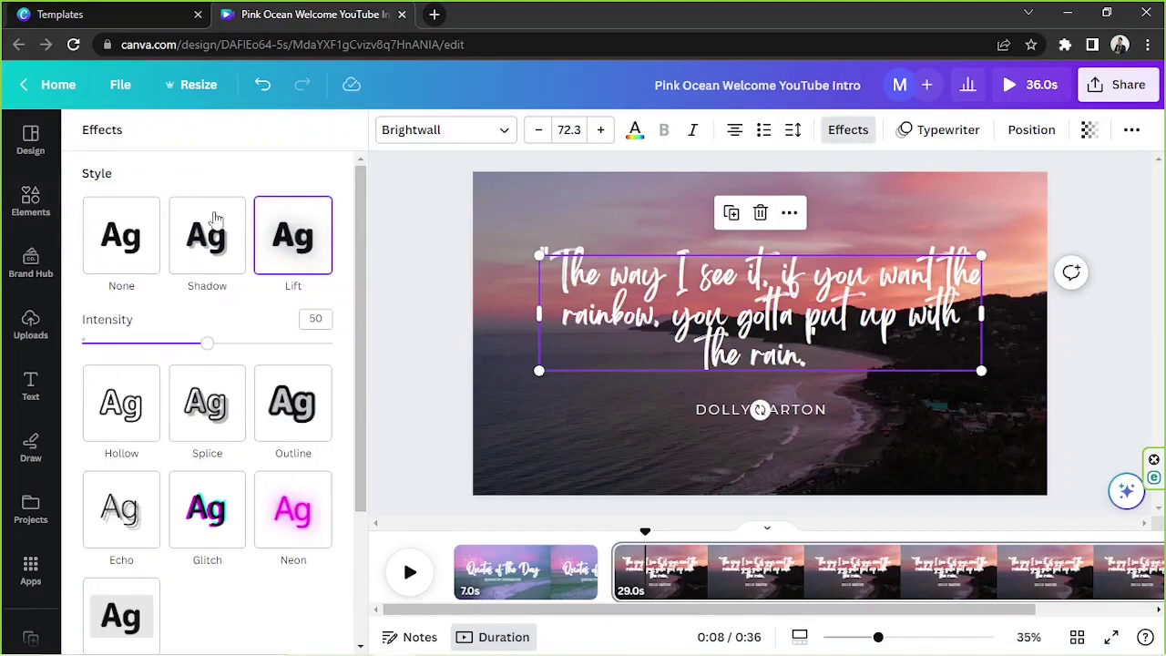
left_click_drag(207, 344, 361, 347)
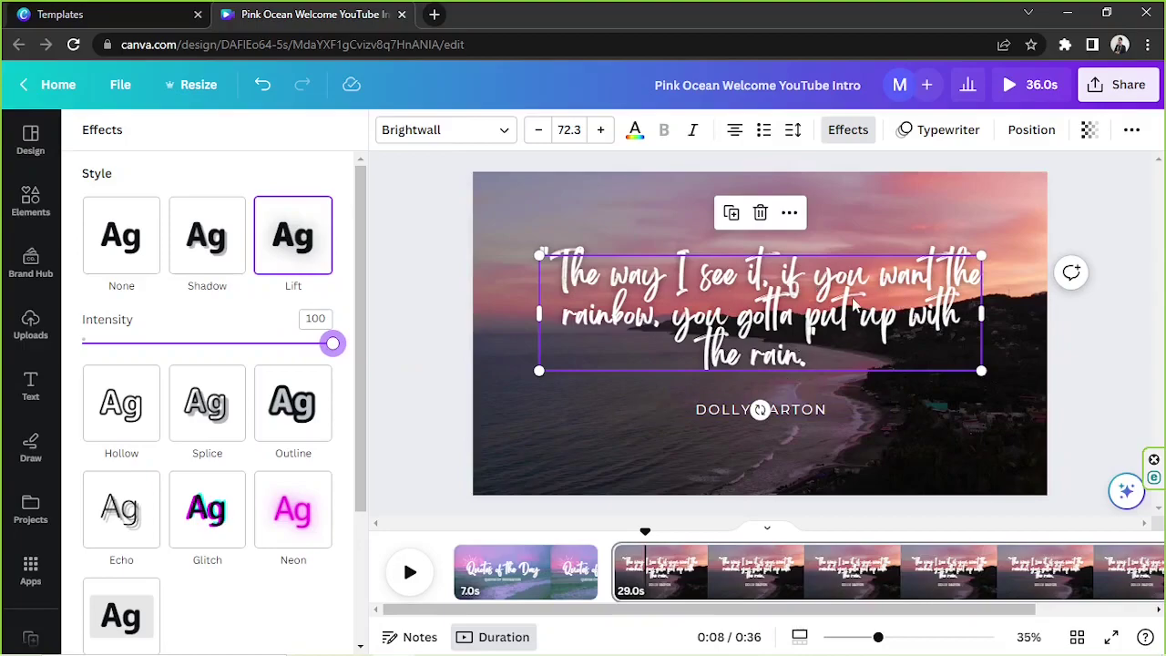
left_click(757, 410)
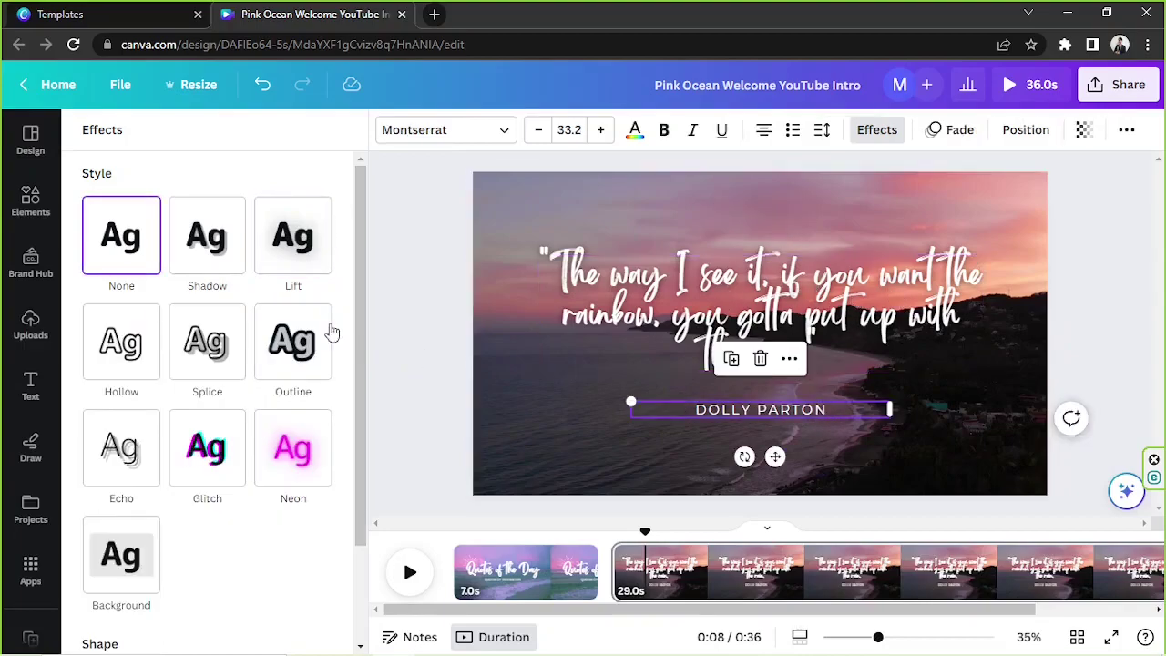
left_click_drag(203, 352, 453, 352)
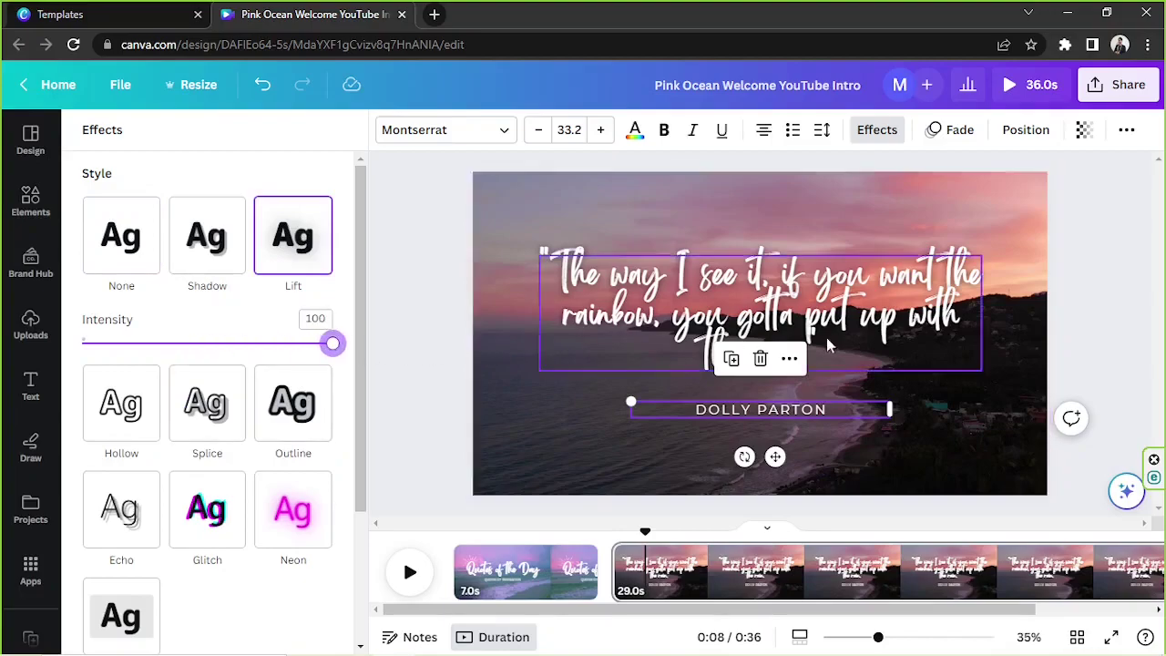
left_click(1083, 272)
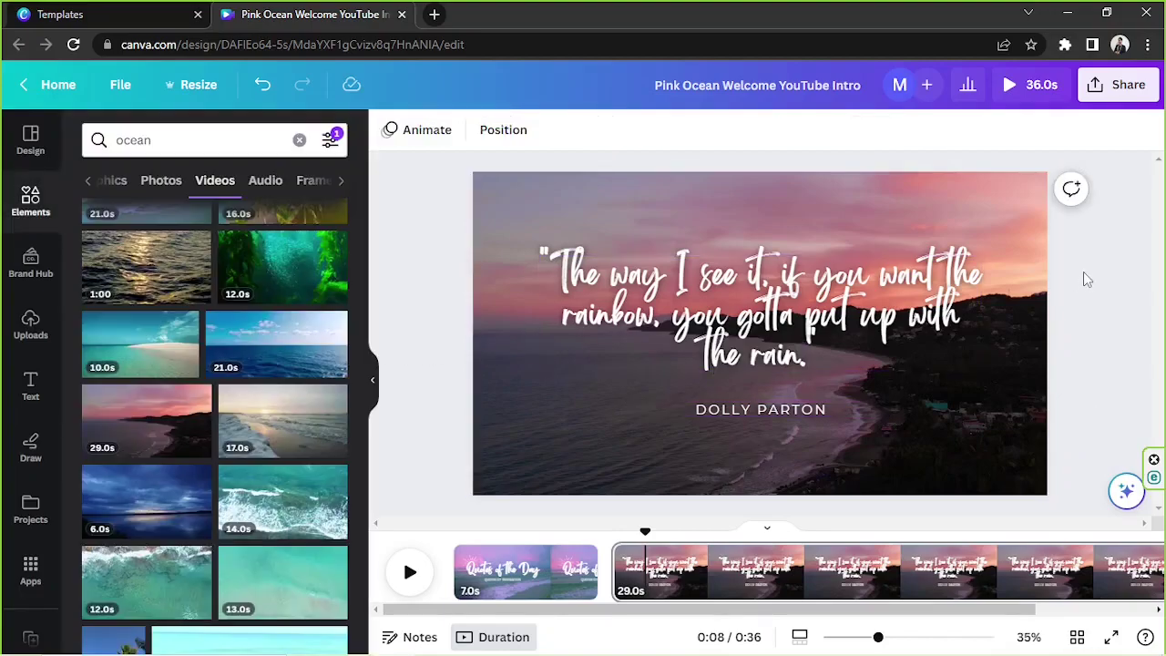
Widen the DOLLY PARTON credit's letter spacing from 152 to about 503
left_click(834, 292)
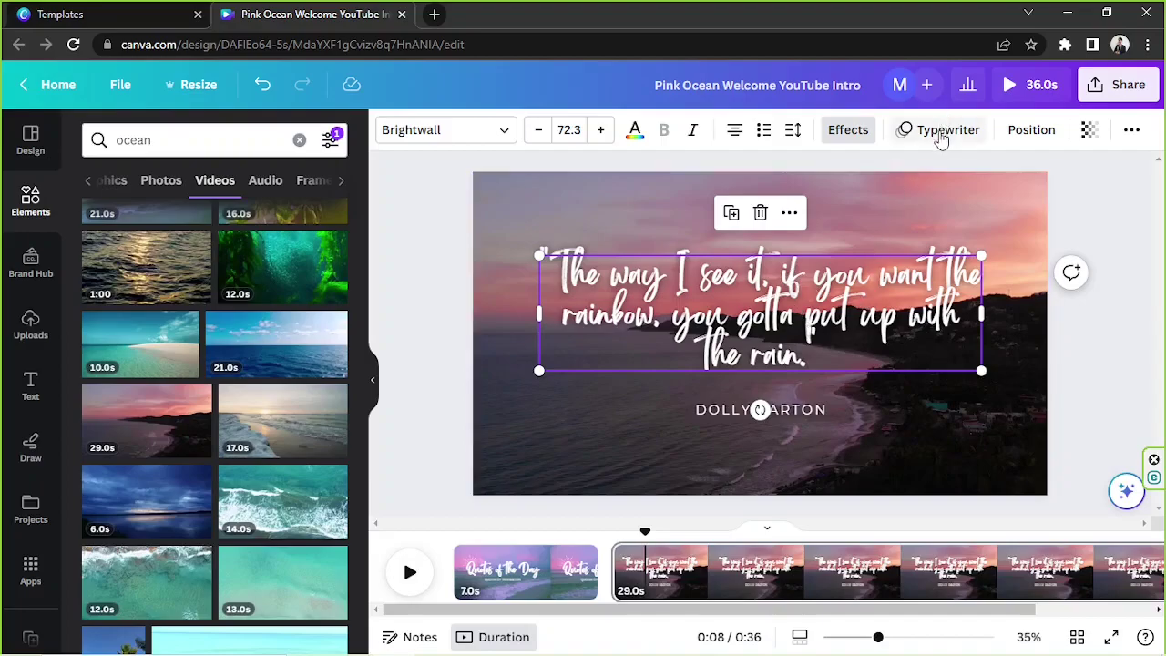
left_click(728, 416)
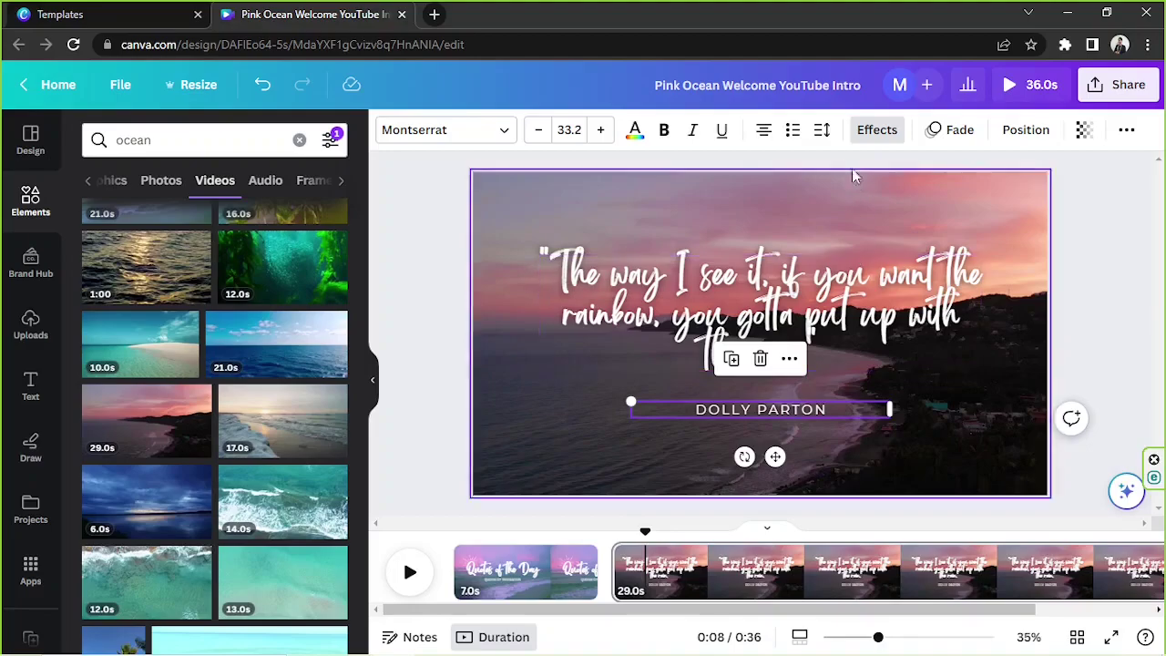
left_click(823, 132)
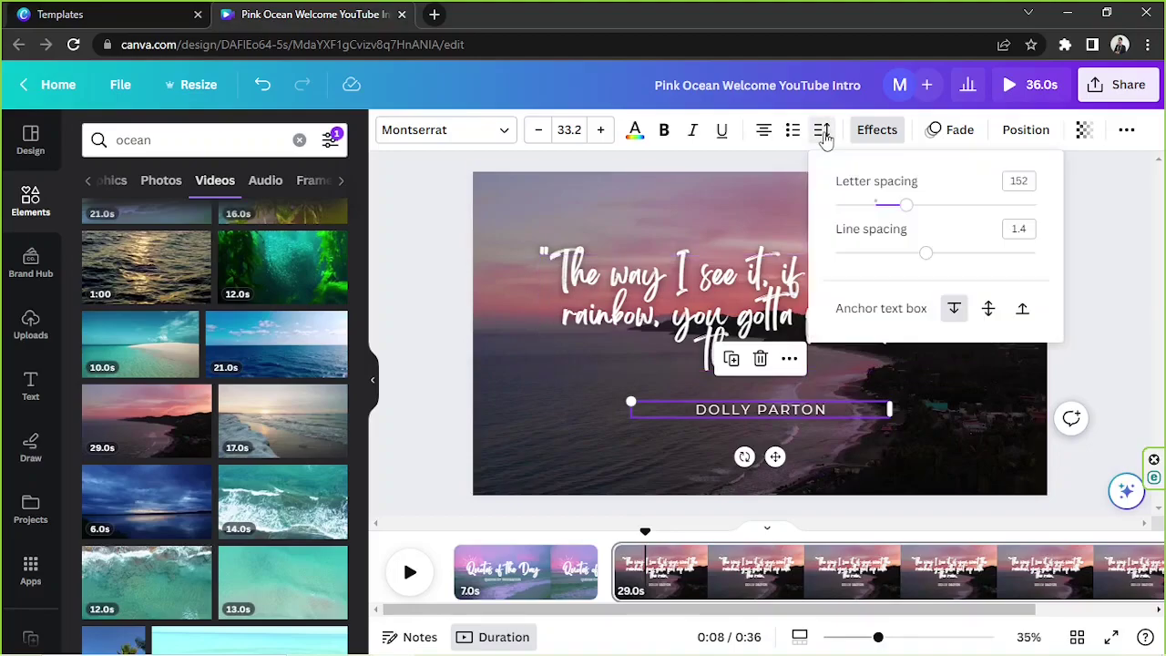
left_click(907, 205)
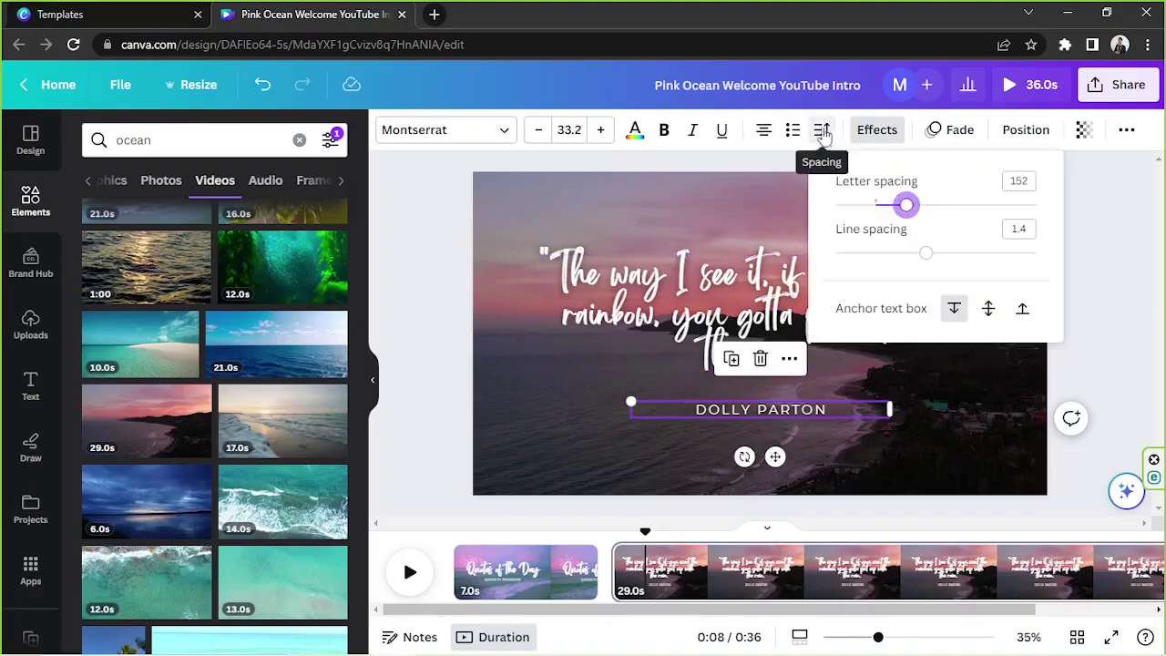
left_click_drag(907, 206, 977, 208)
Set the sunset background video's playback speed to 0.65
left_click(1105, 341)
left_click(1105, 341)
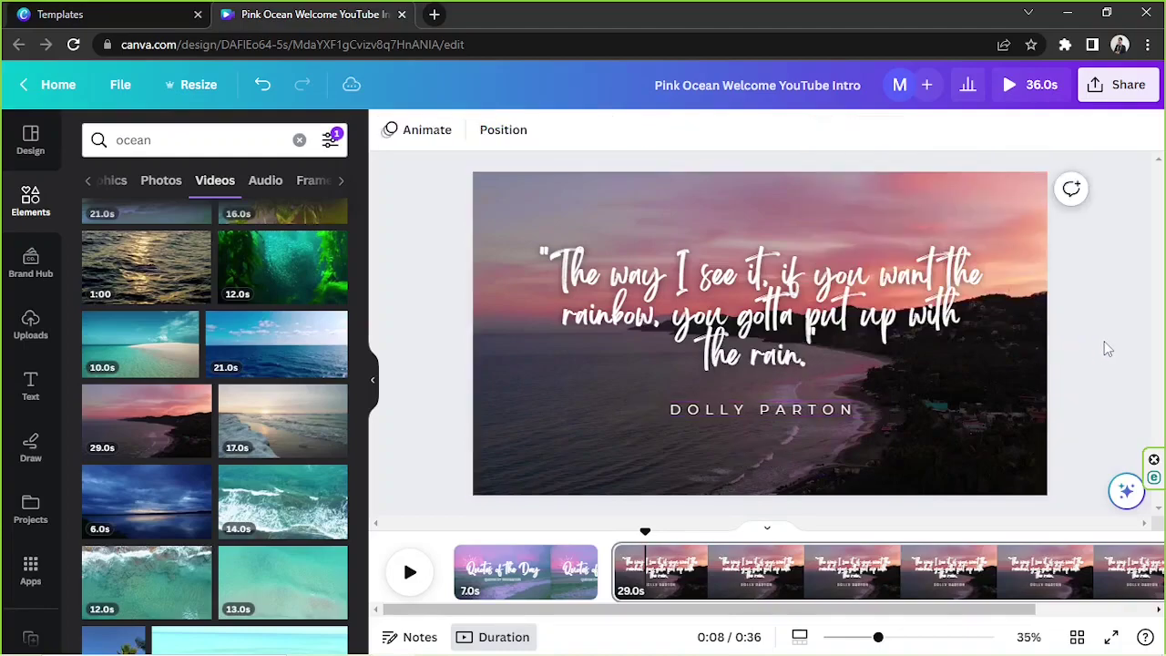
left_click(777, 581)
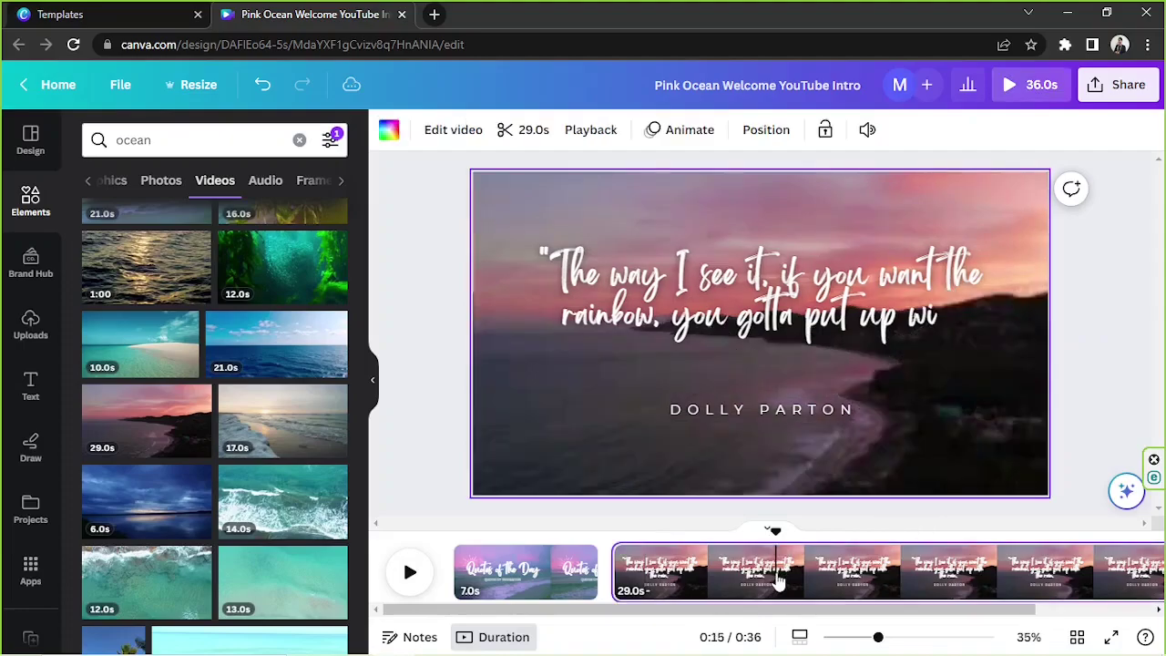
left_click(585, 132)
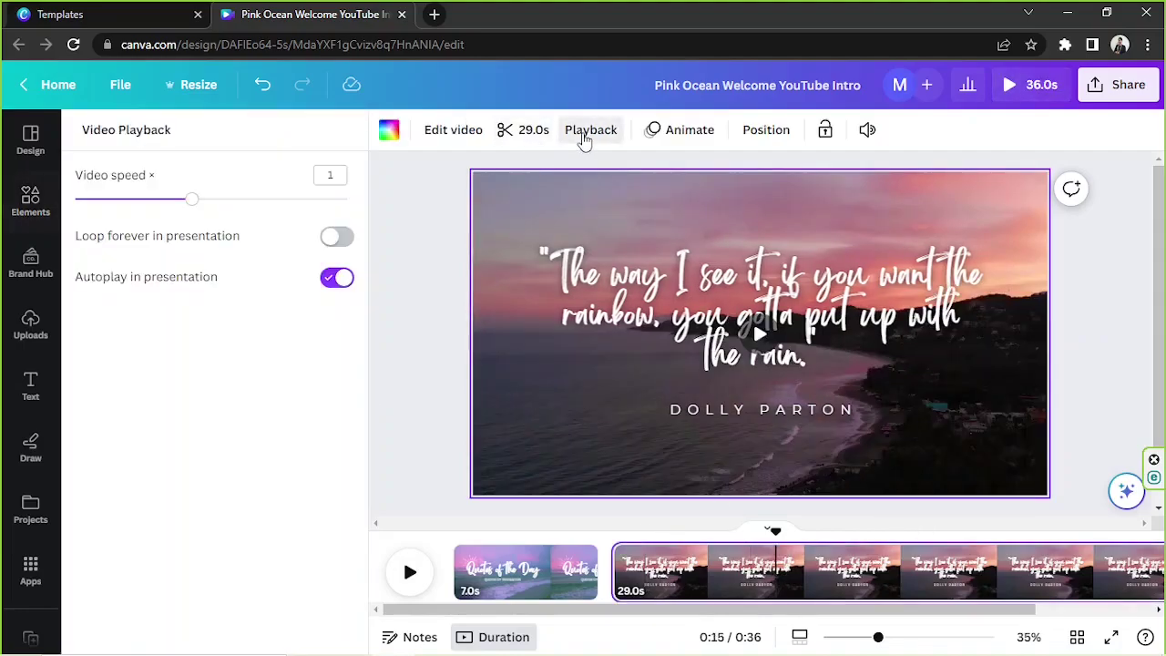
left_click(335, 173)
type("0.65")
key("Return")
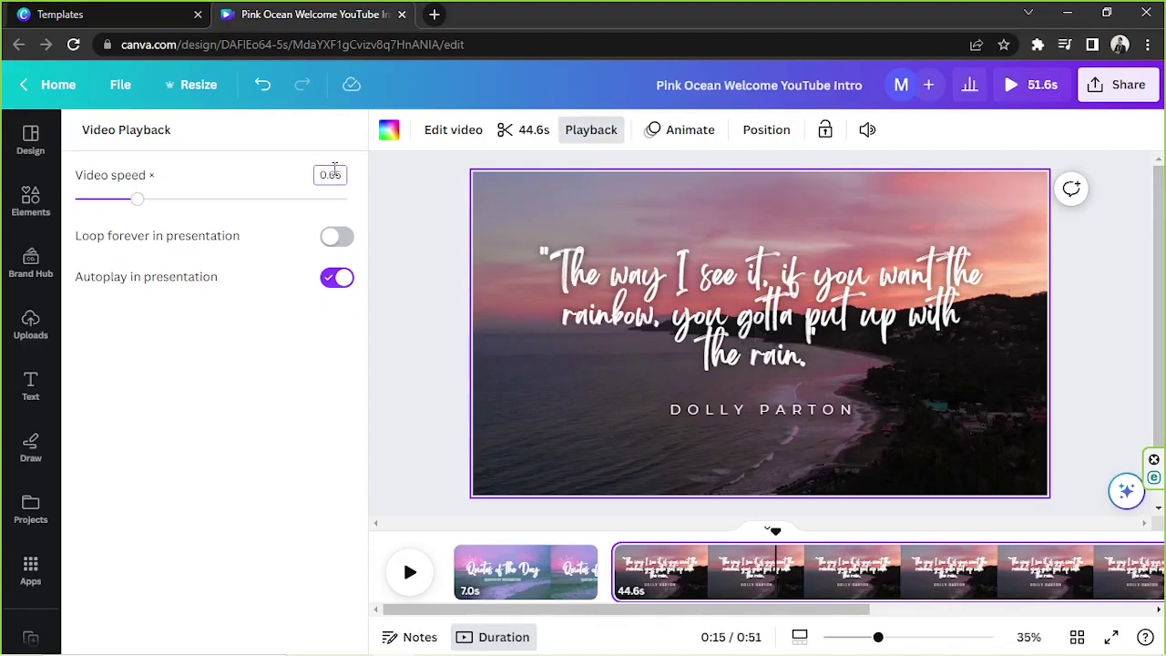
left_click(417, 252)
Trim the sunset clip from 44.6s to 10 seconds
left_click(521, 189)
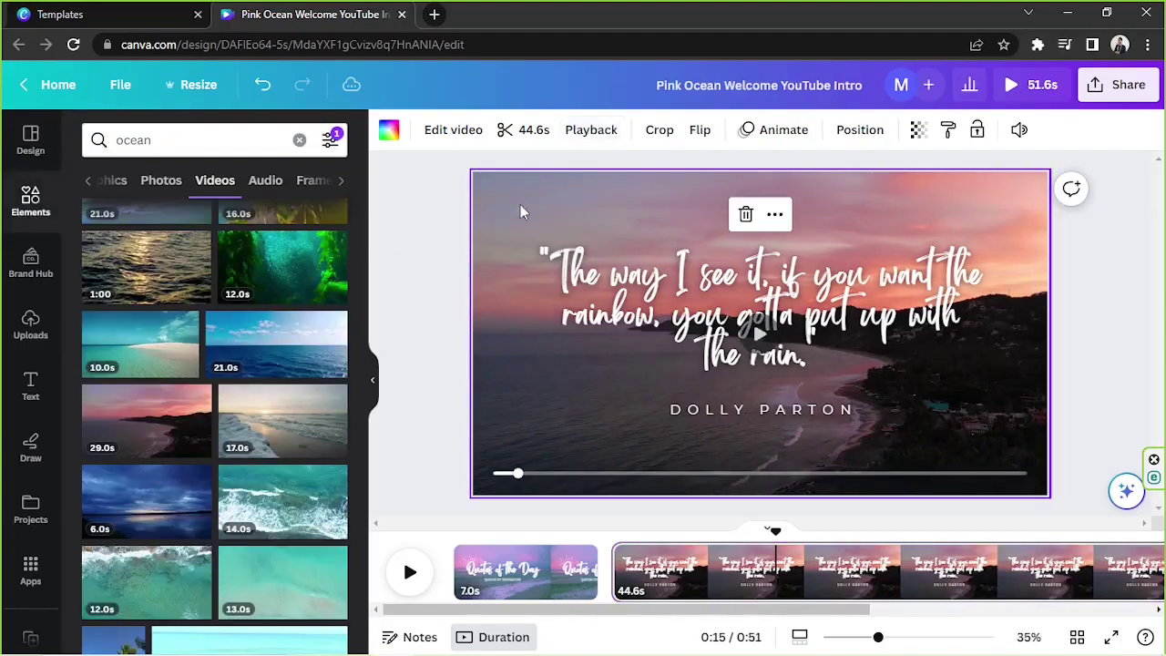
left_click(524, 130)
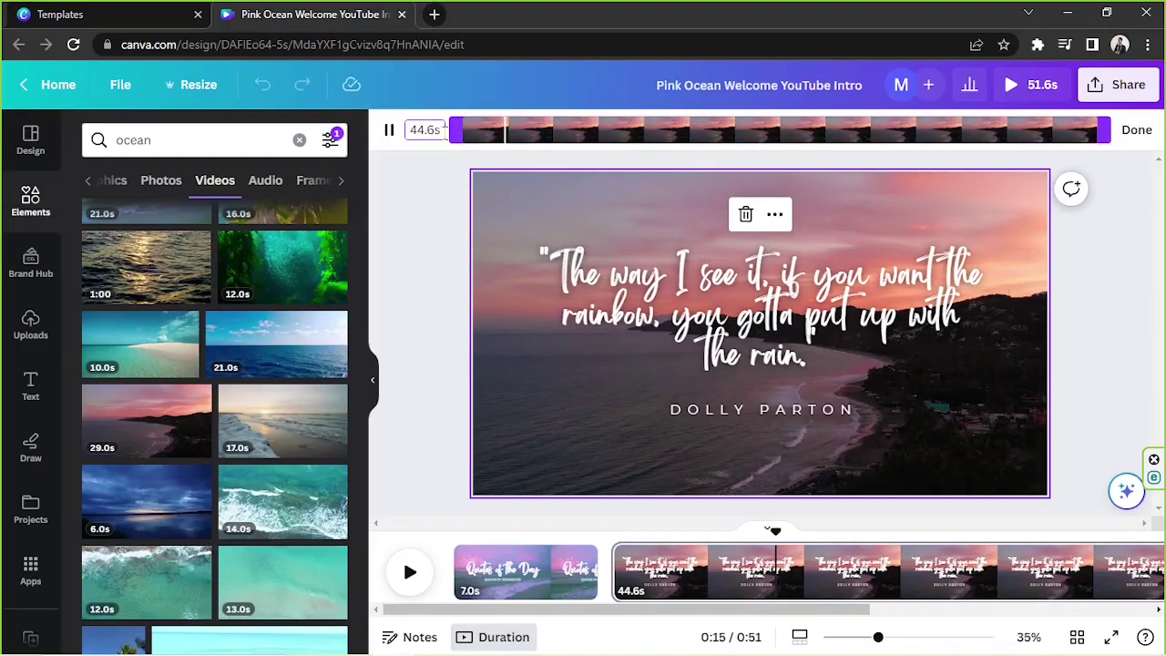
left_click(443, 130)
type("10")
key("Return")
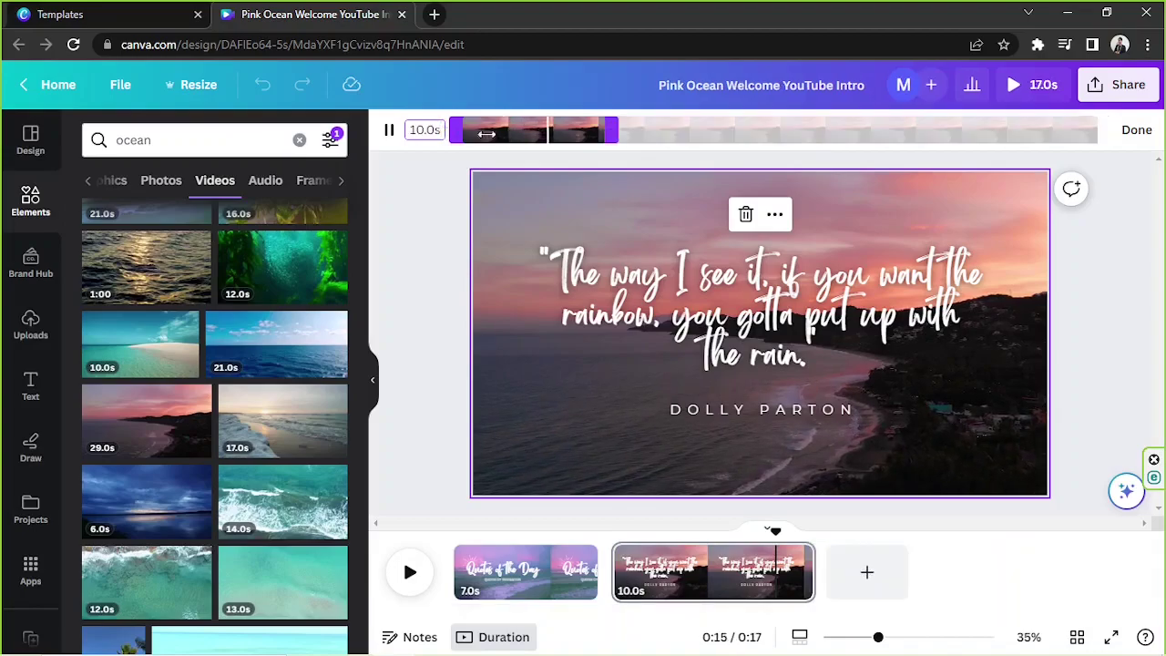
left_click(1136, 129)
left_click(1122, 268)
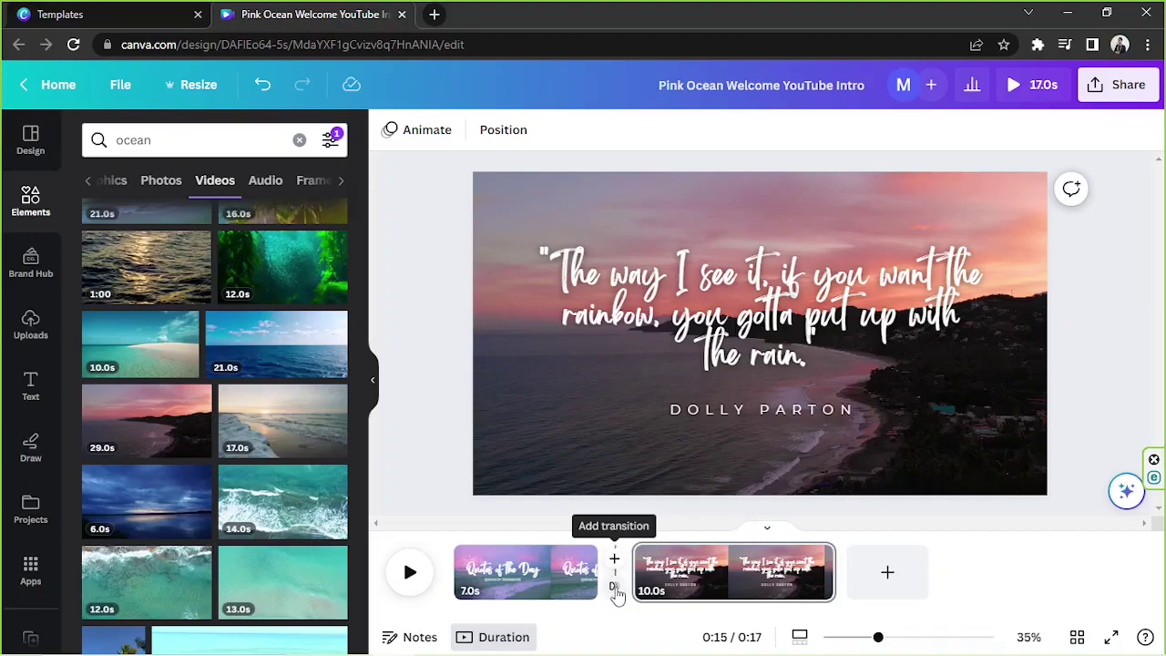
Add a 0.5-second Match & Move transition between the two pages in the timeline
left_click(615, 588)
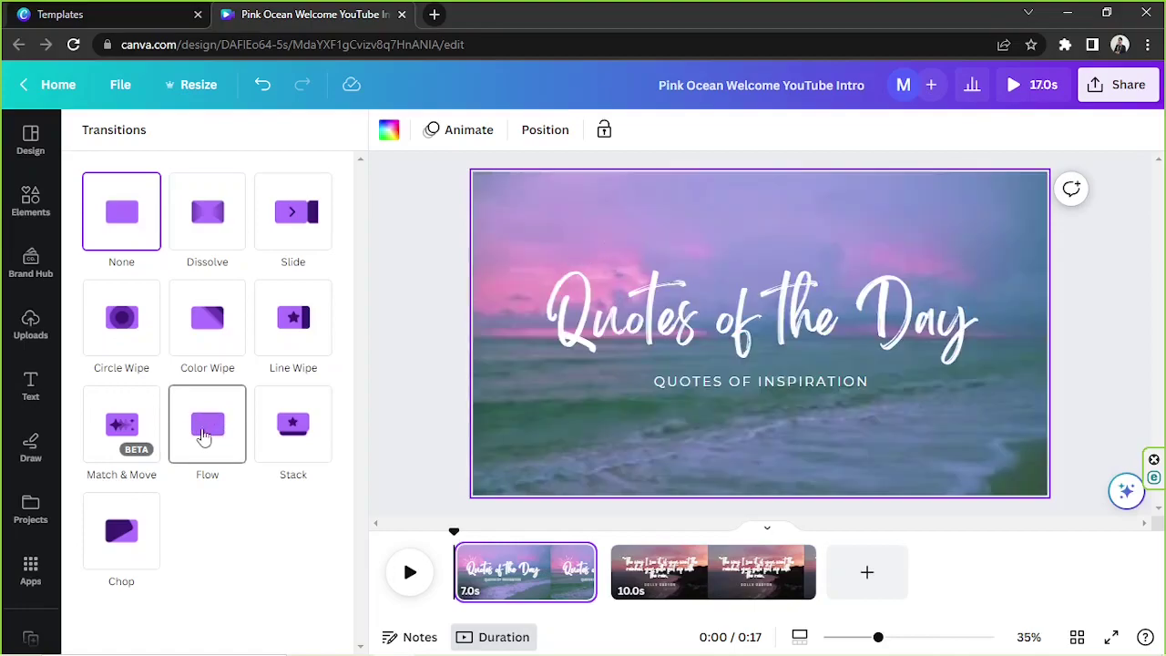
left_click(128, 443)
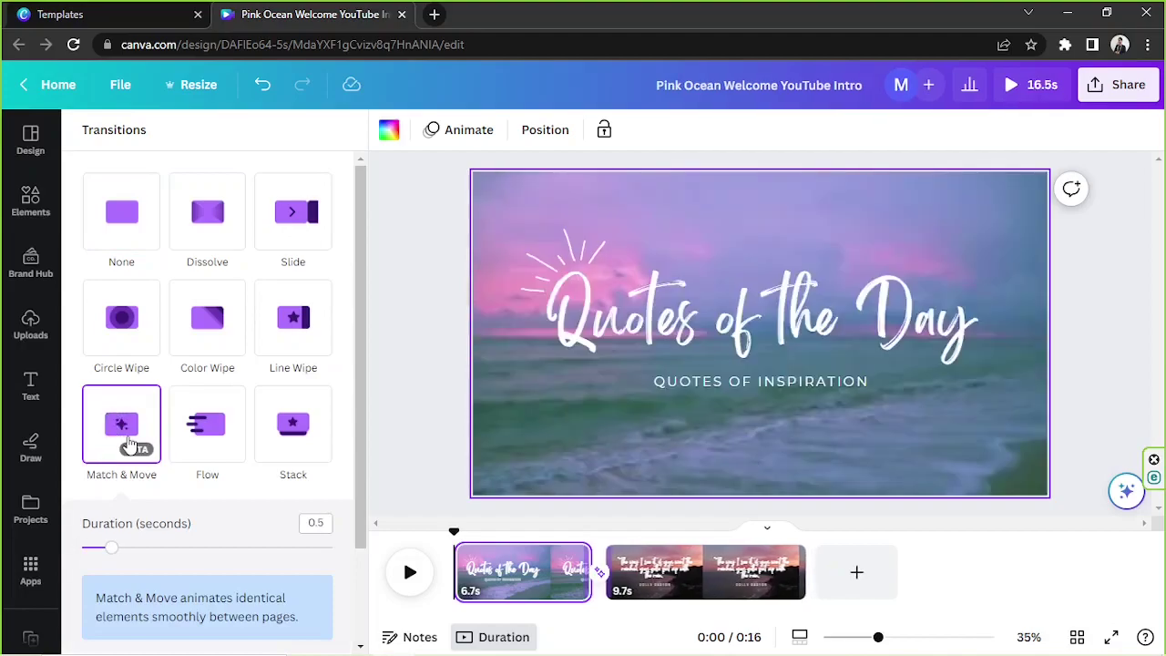
left_click(1076, 287)
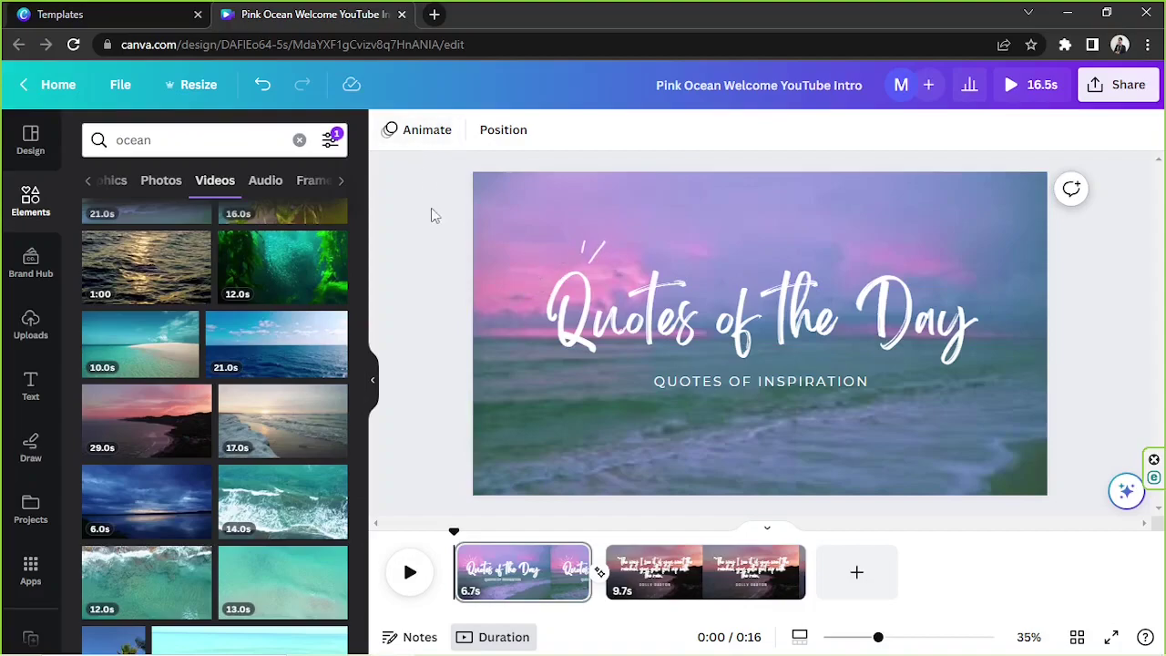
Browse the uploaded audio tracks, such as jazz-cafe-112190.mp3 and chill-lofi-song-8444.mp3, in Uploads
left_click(38, 334)
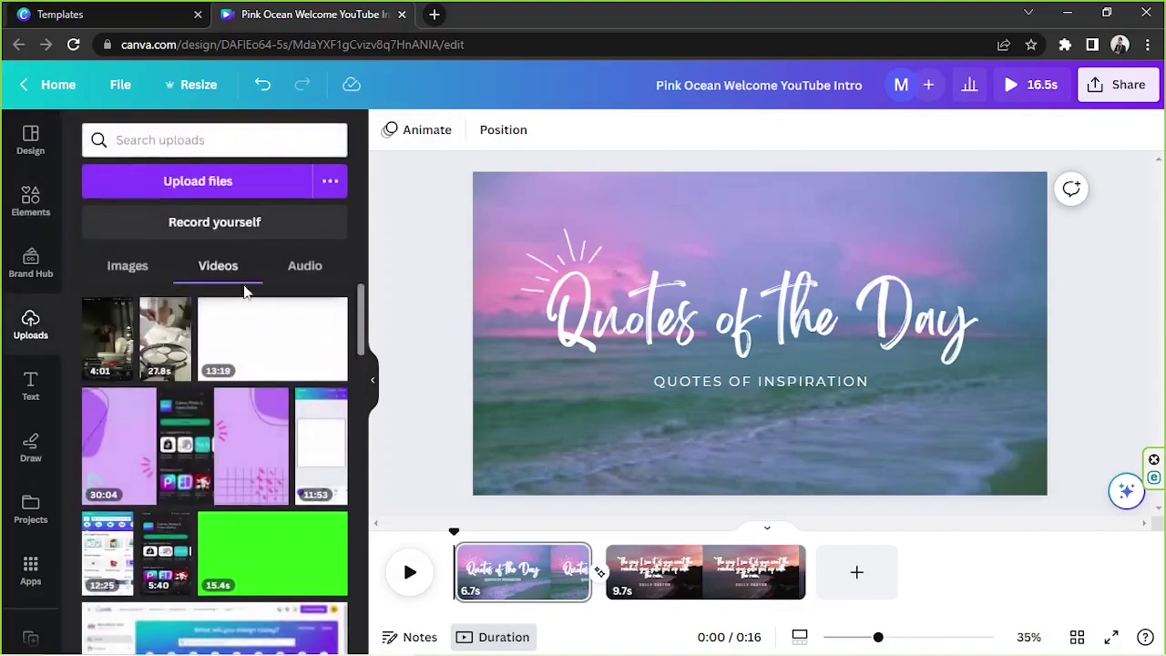
left_click(311, 267)
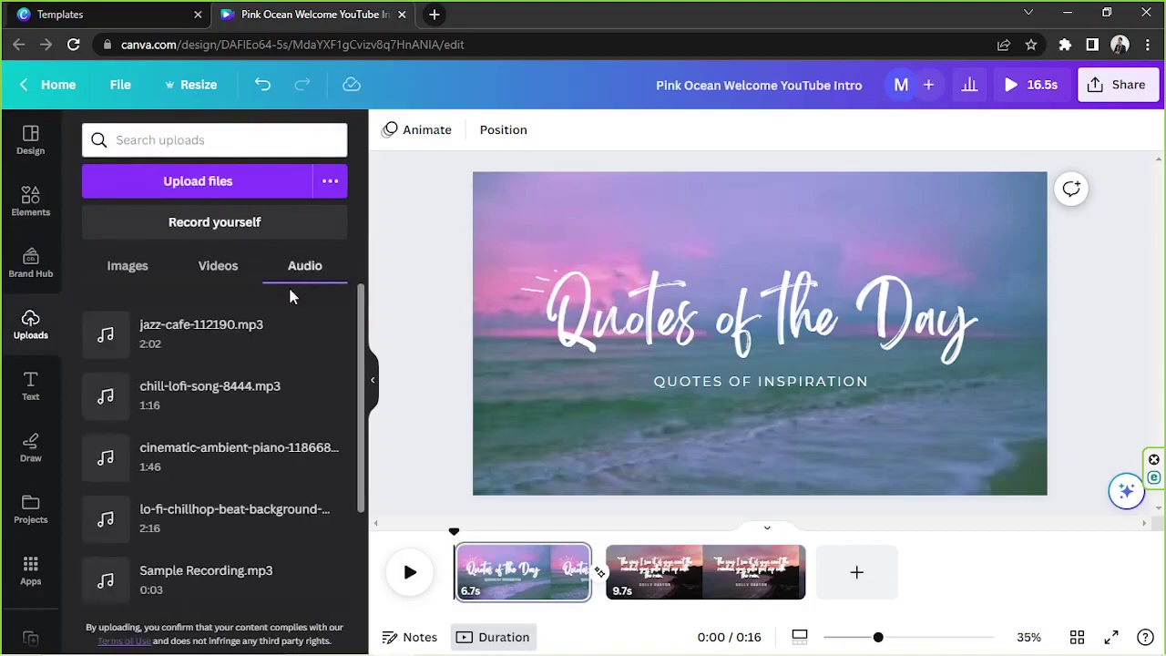
scroll(228, 429, "down", 5)
scroll(228, 429, "up", 5)
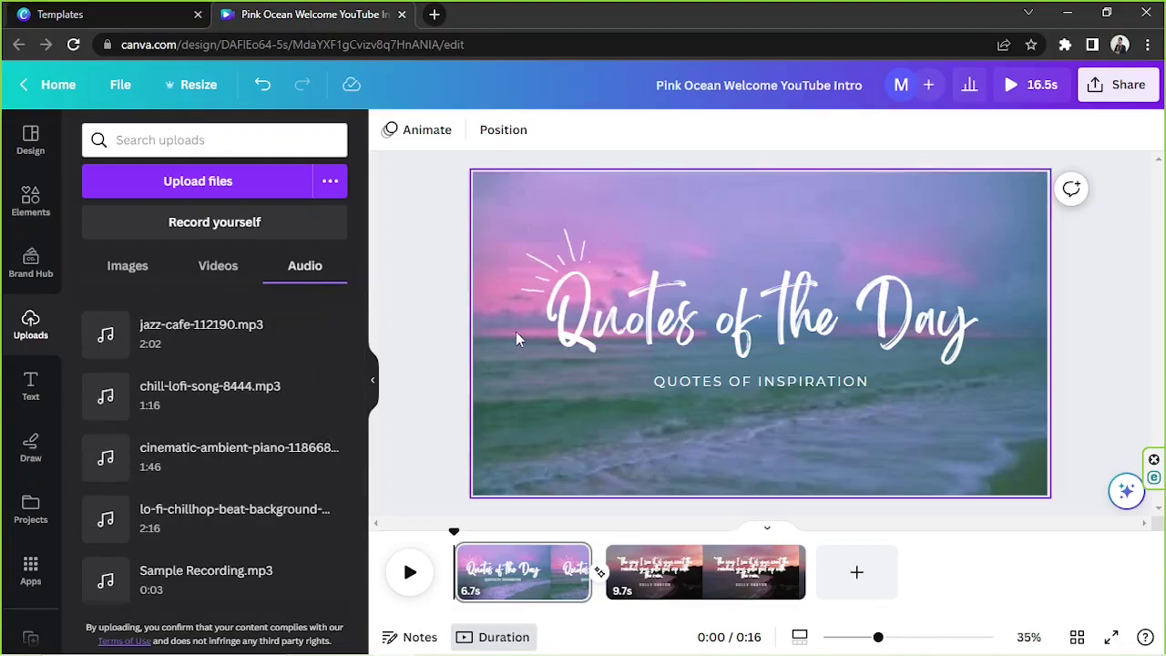
Upload cinematic-ambient-piano-118668 from the Music BGs folder to Canva
left_click(234, 181)
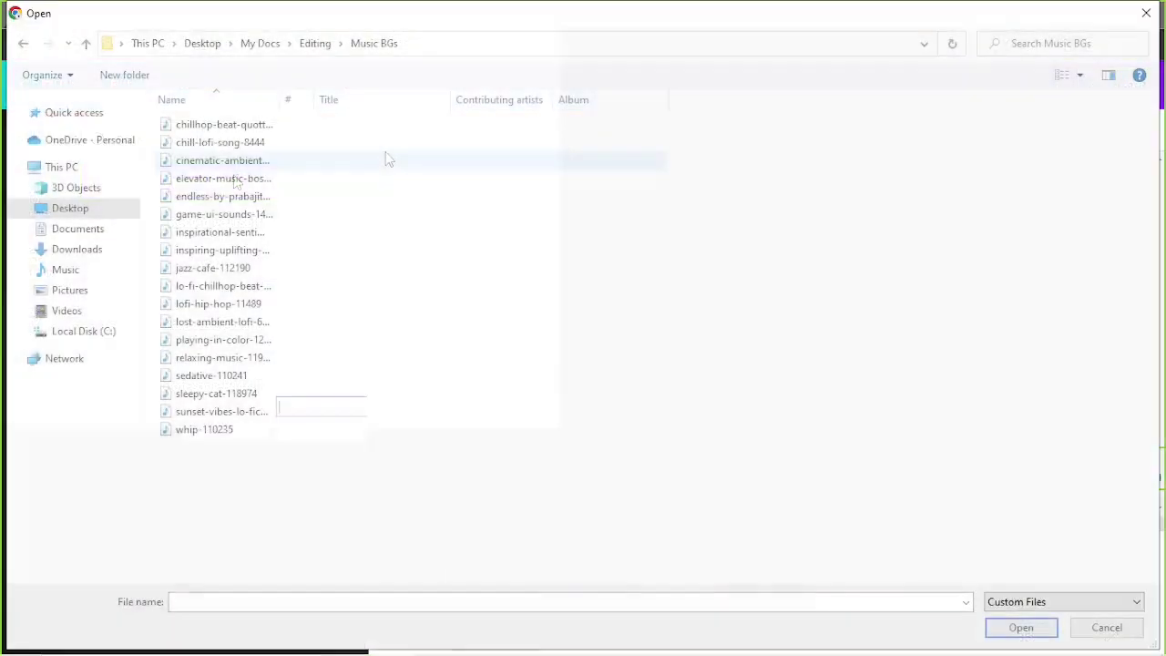
left_click(378, 160)
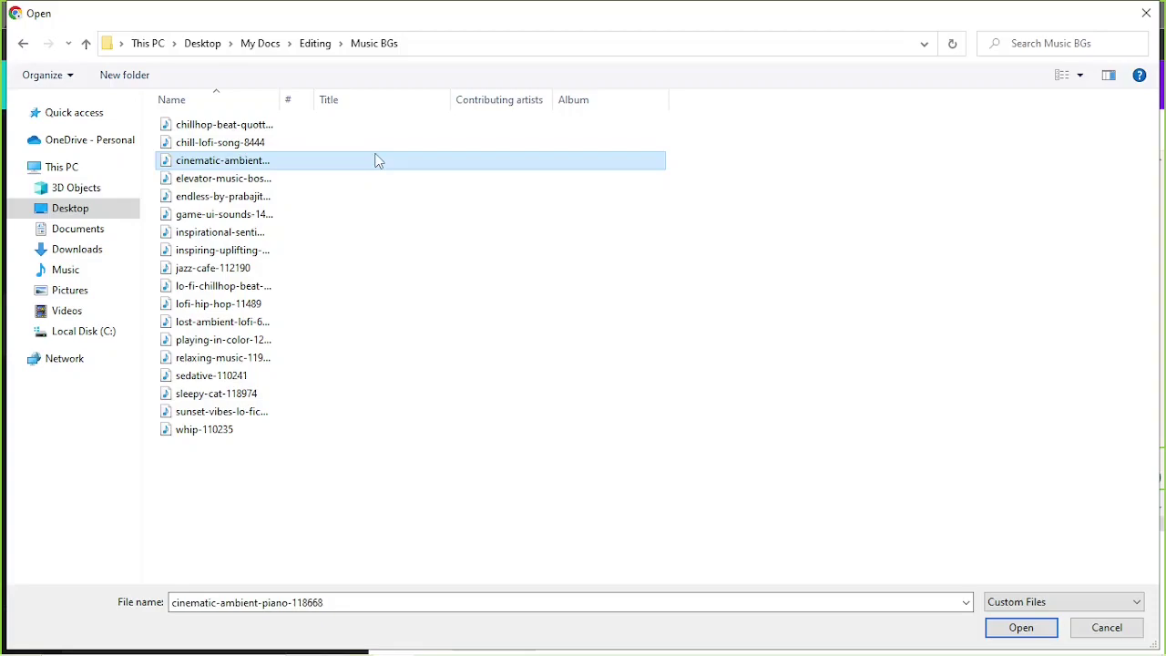
left_click(1006, 629)
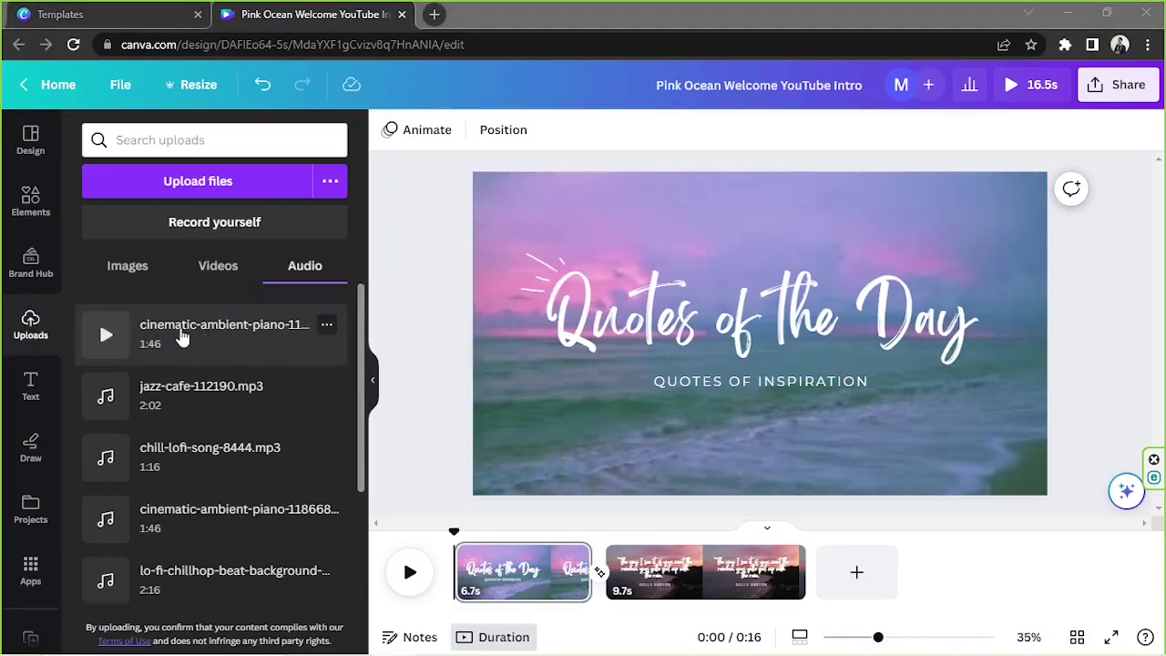
Drag the cinematic-ambient-piano track onto the design as a 16.5s soundtrack spanning both pages
left_click_drag(156, 334, 518, 310)
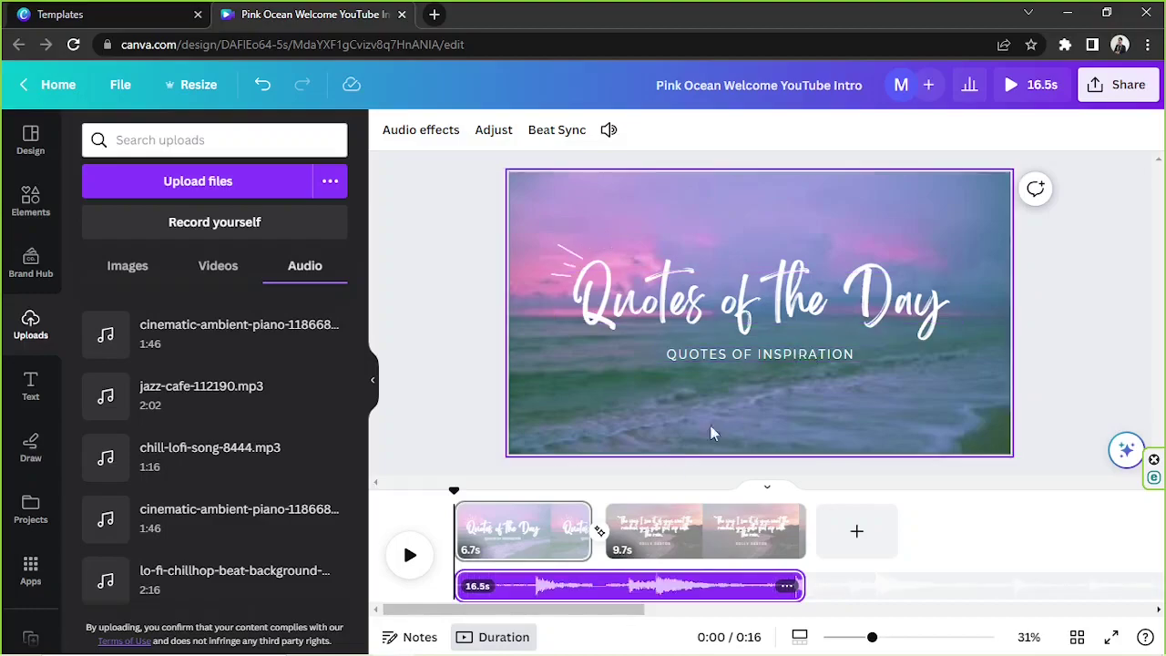
Lower the cinematic piano soundtrack's volume from 100 to 30
left_click(695, 595)
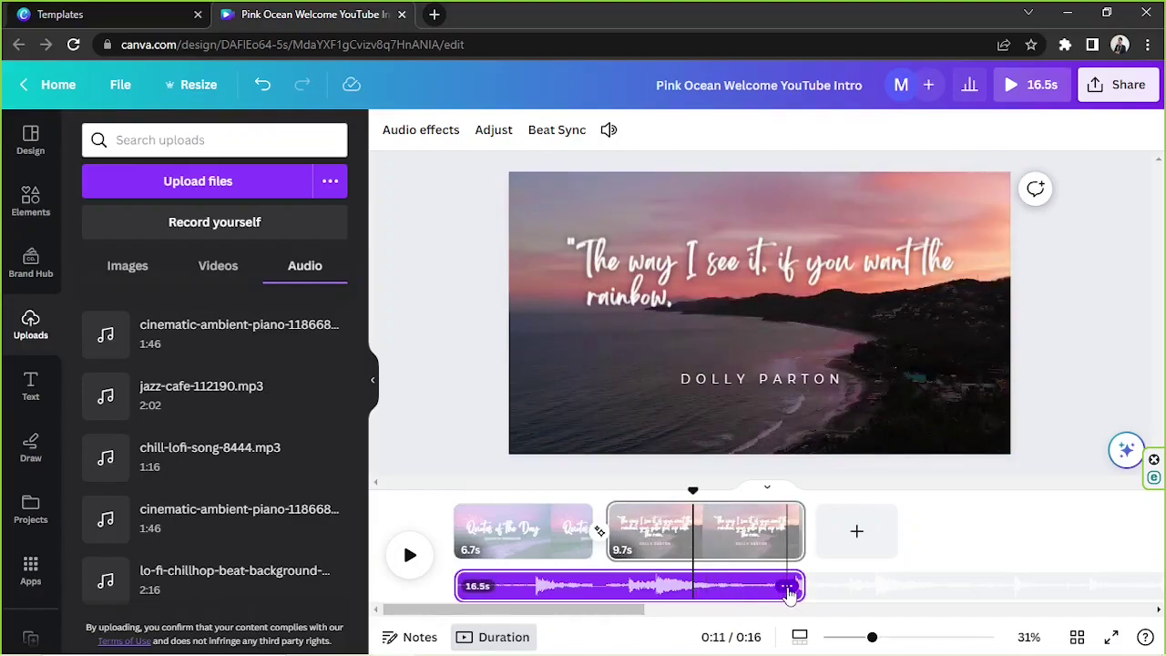
left_click(788, 587)
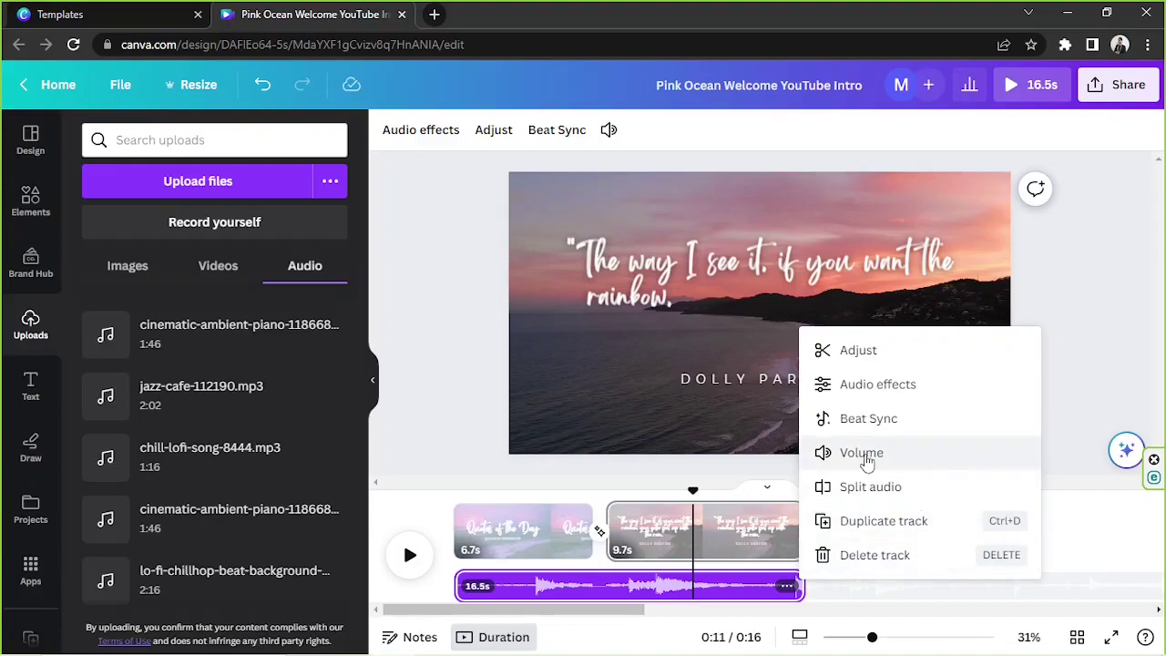
left_click(865, 456)
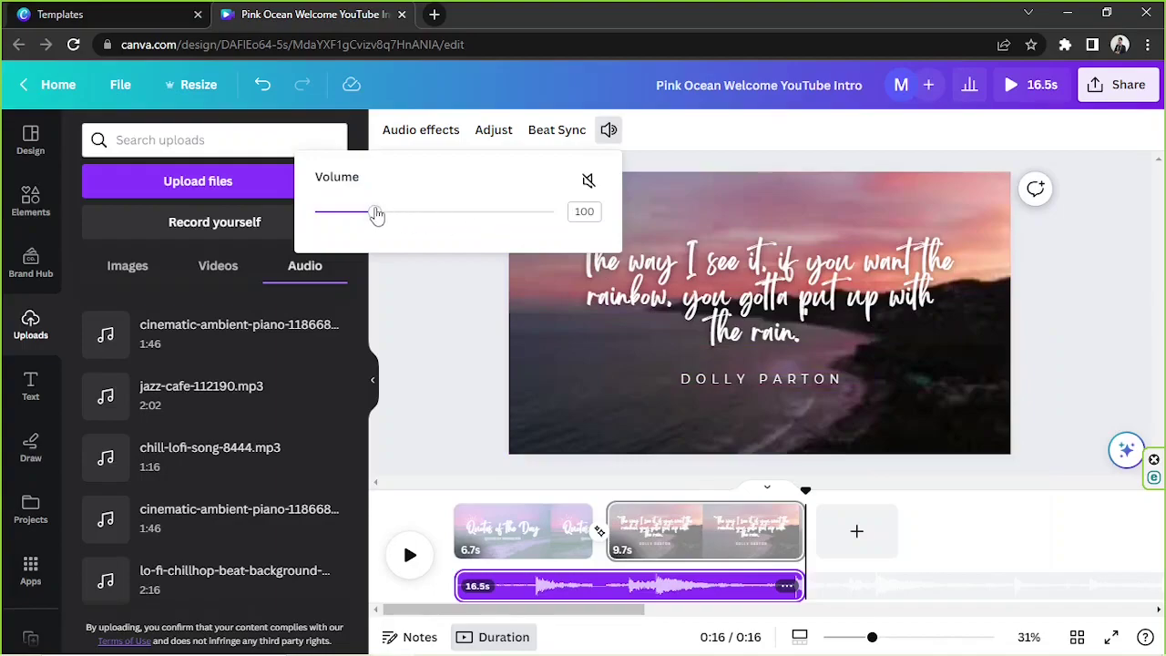
left_click_drag(375, 212, 336, 215)
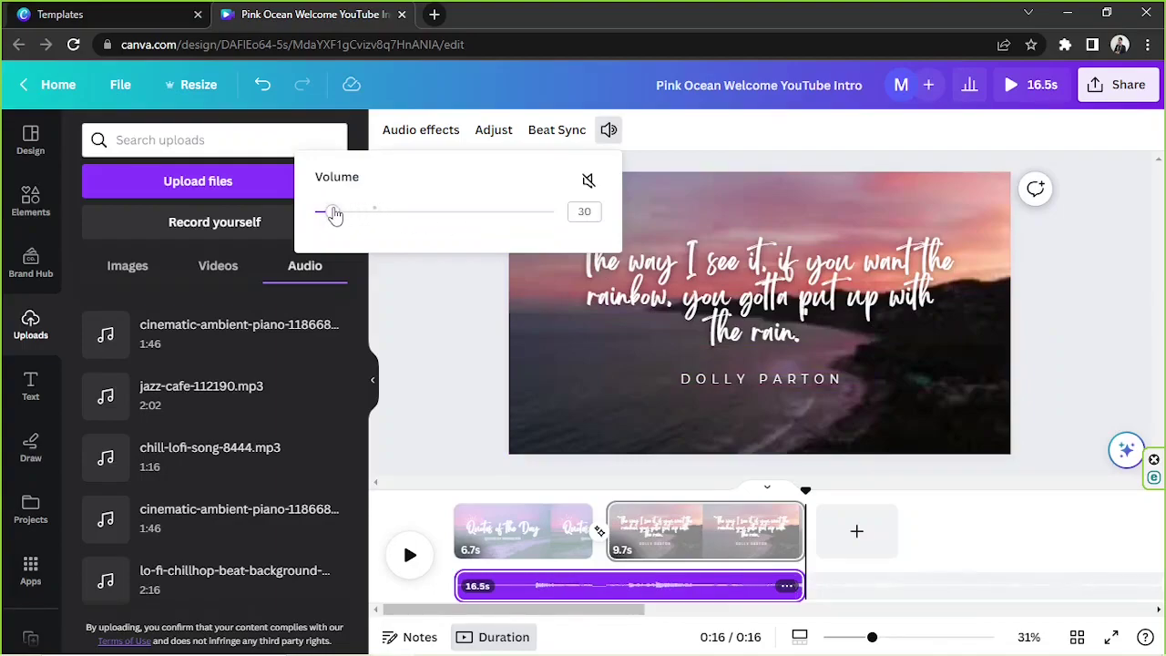
left_click(472, 304)
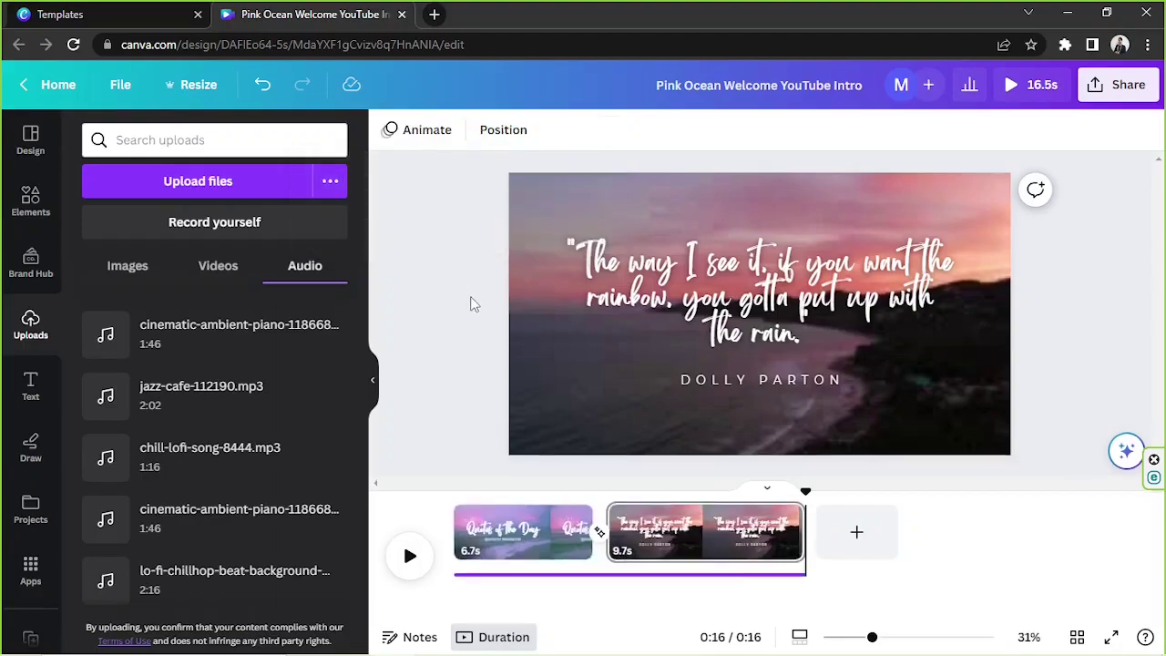
Mute the background video on the Quotes of the Day title page
left_click(373, 388)
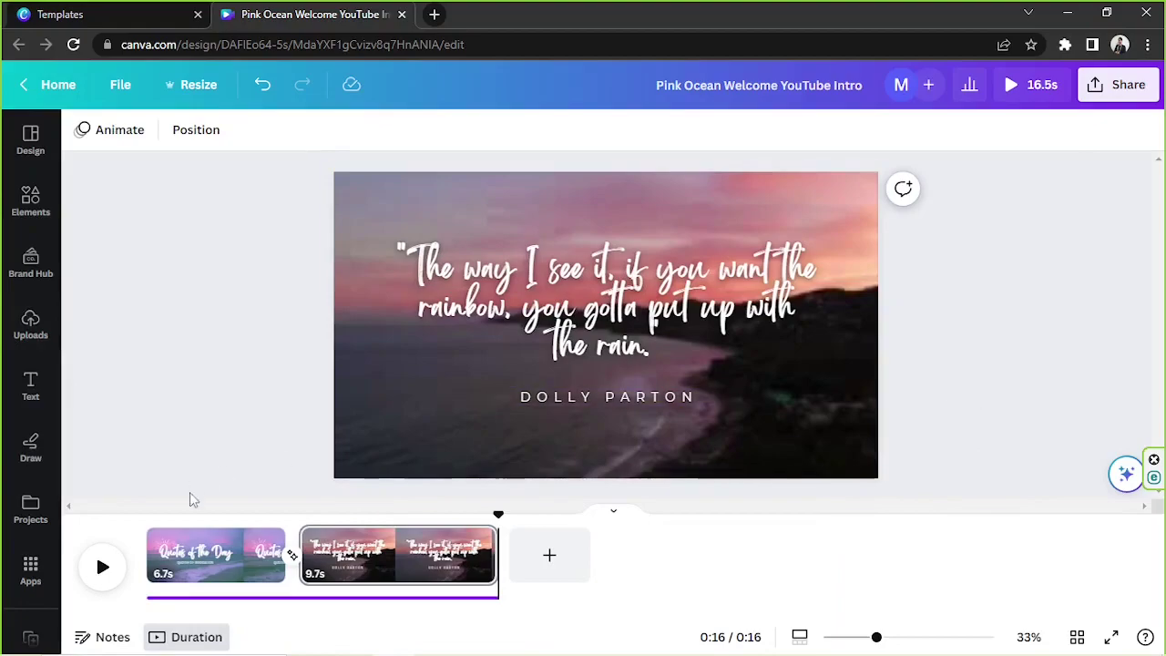
left_click(187, 548)
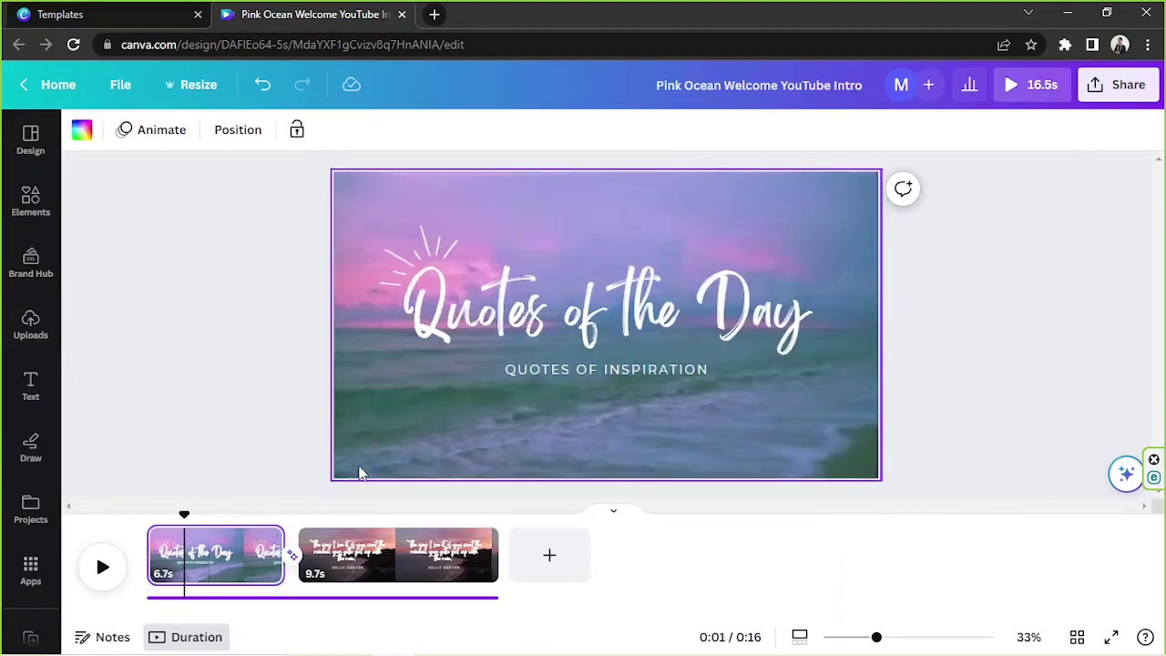
left_click(372, 430)
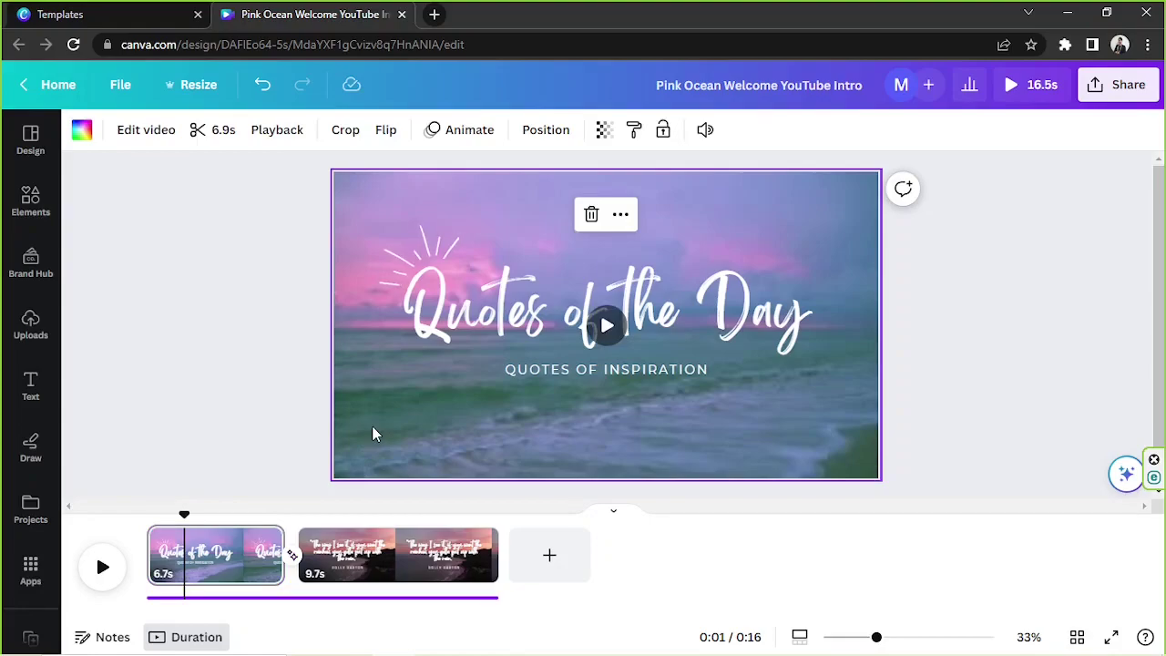
mouse_move(372, 425)
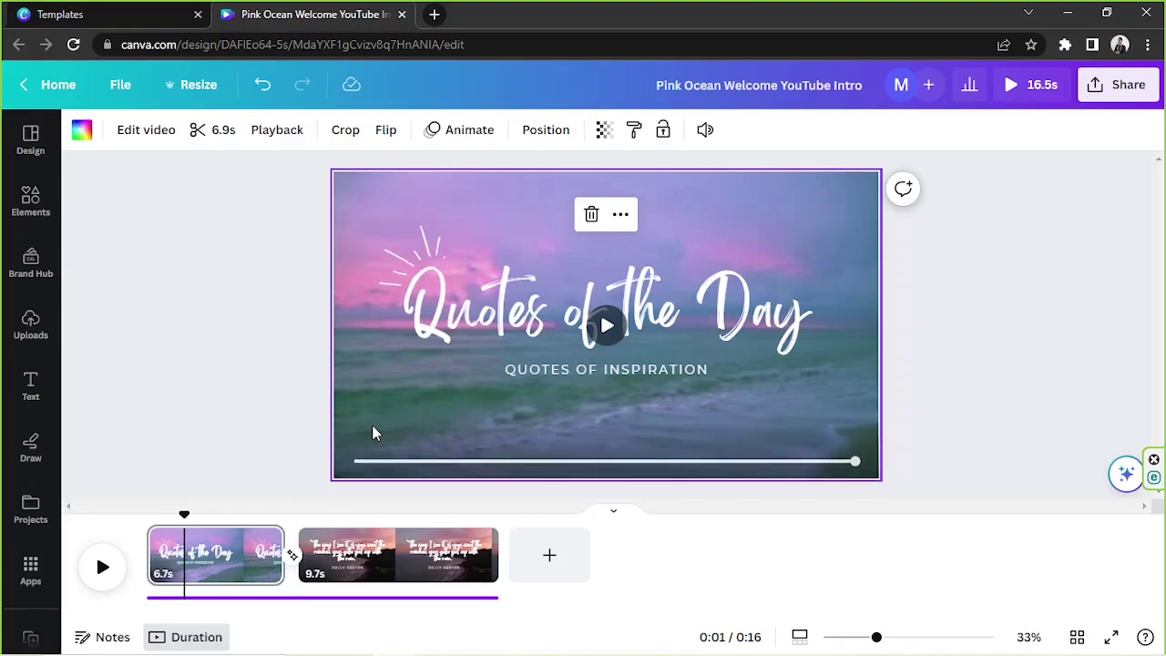
left_click(704, 137)
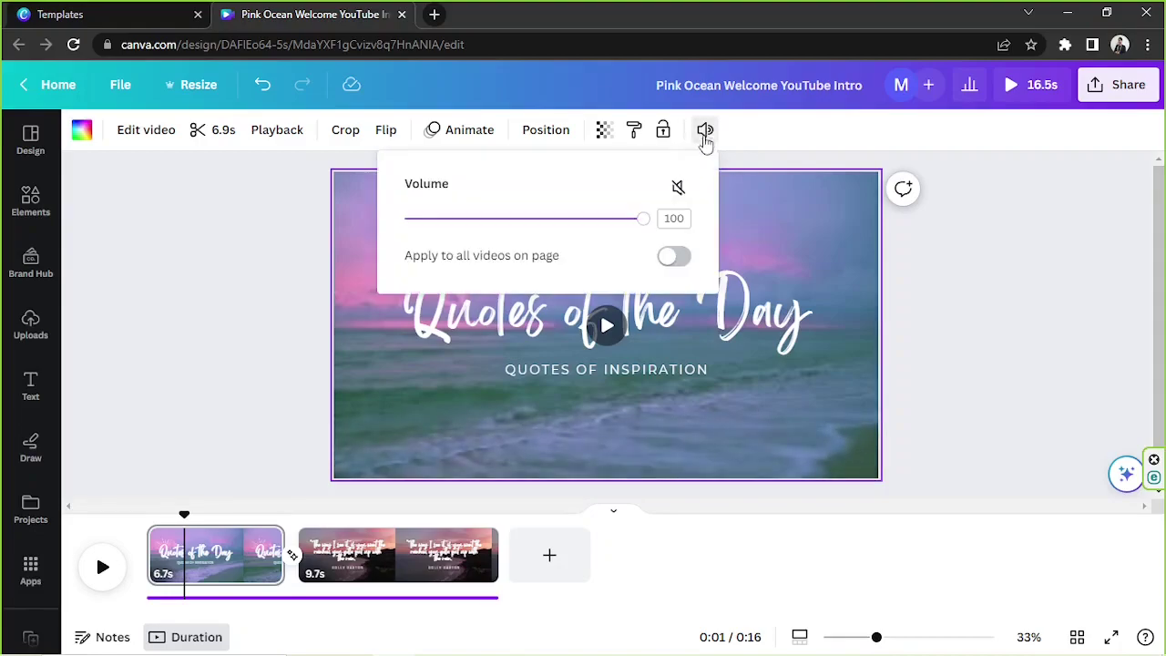
left_click(678, 188)
Mute the quote page's background video and return the playhead to 0:00
left_click(335, 556)
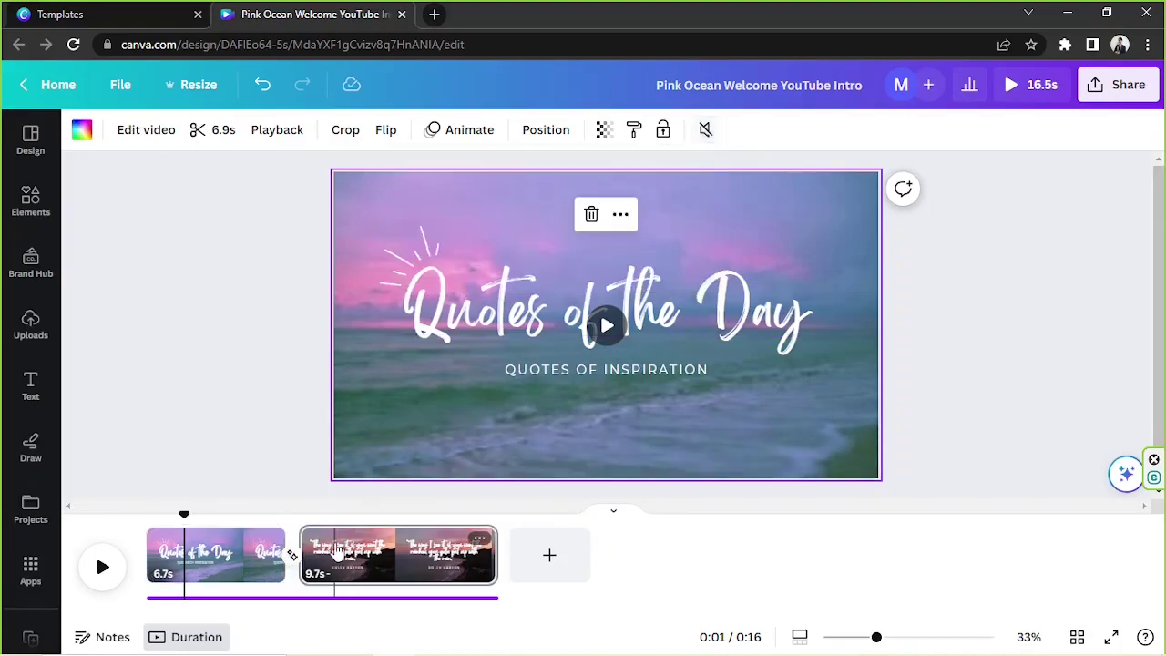
left_click(560, 130)
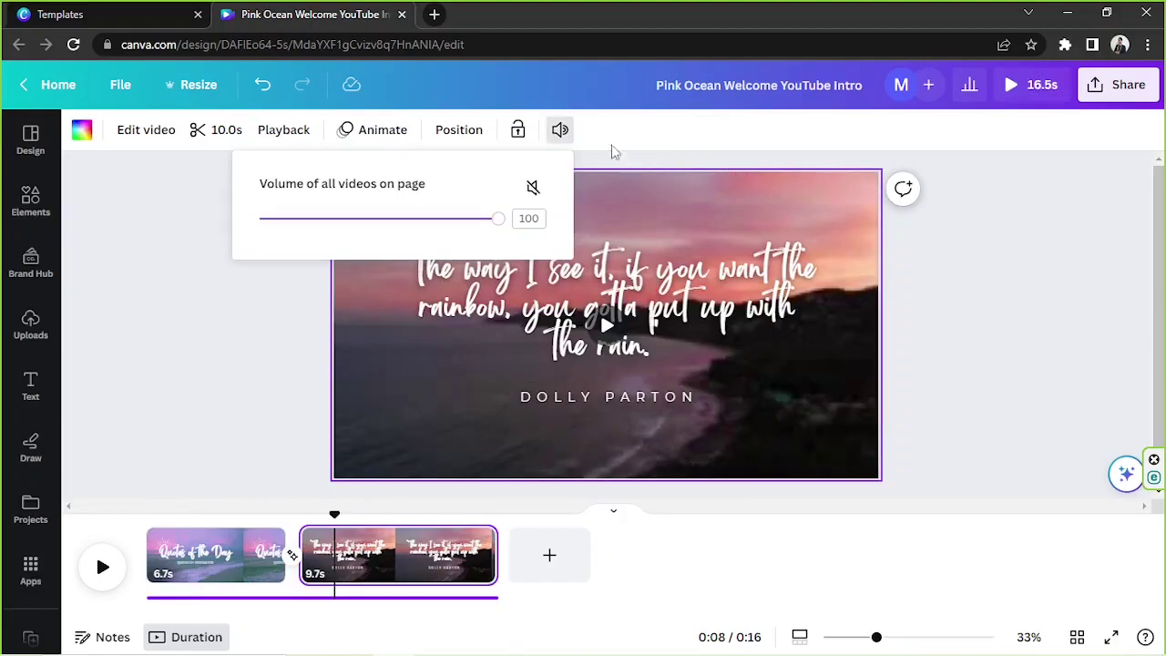
left_click(534, 189)
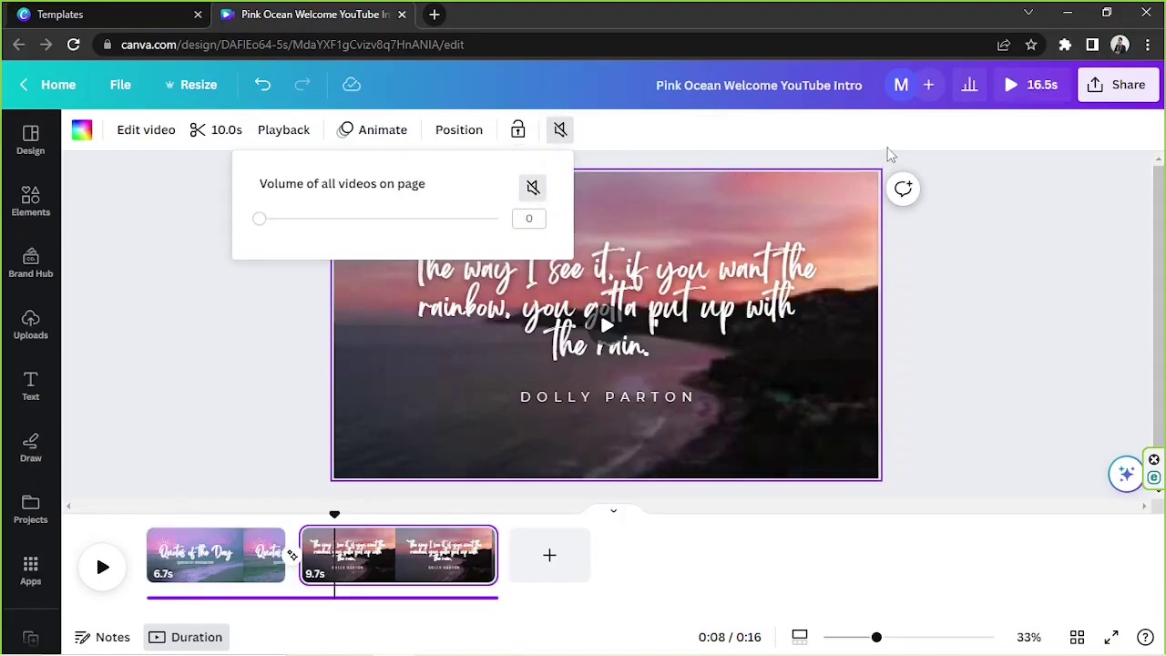
left_click(164, 552)
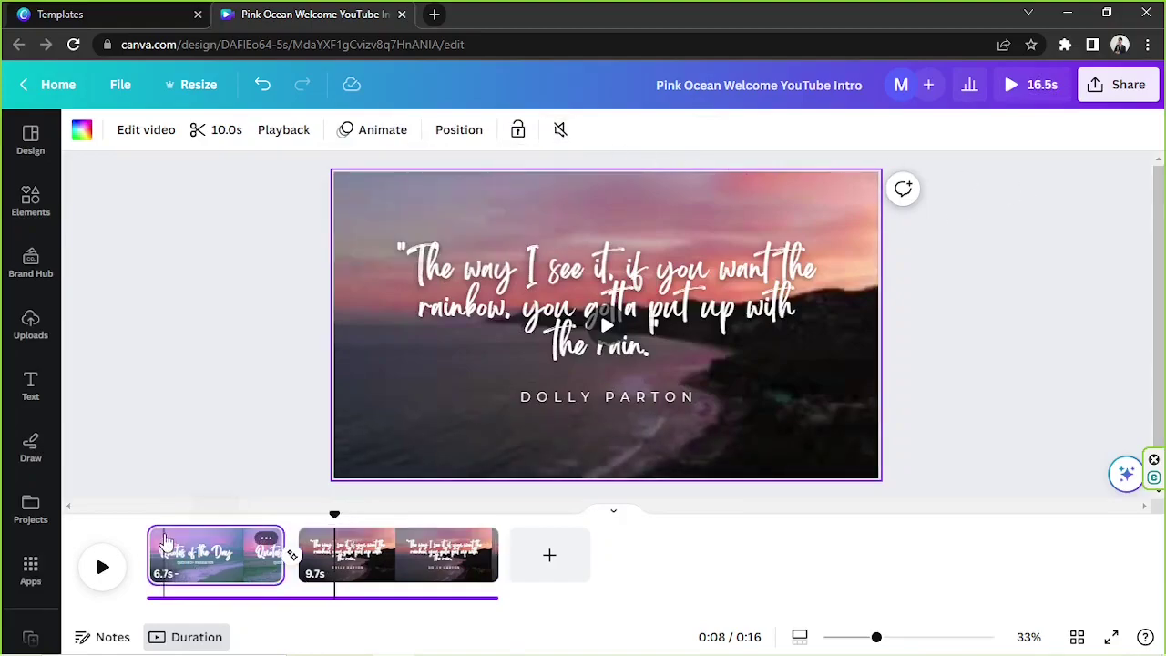
left_click_drag(166, 513, 146, 513)
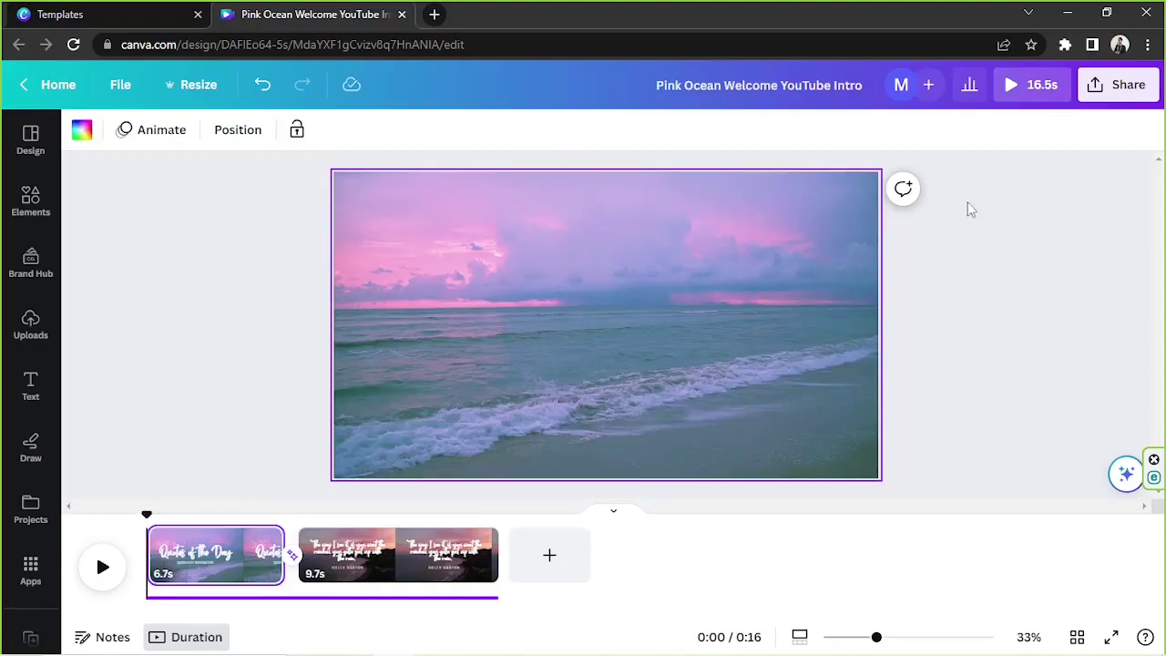
left_click(1010, 85)
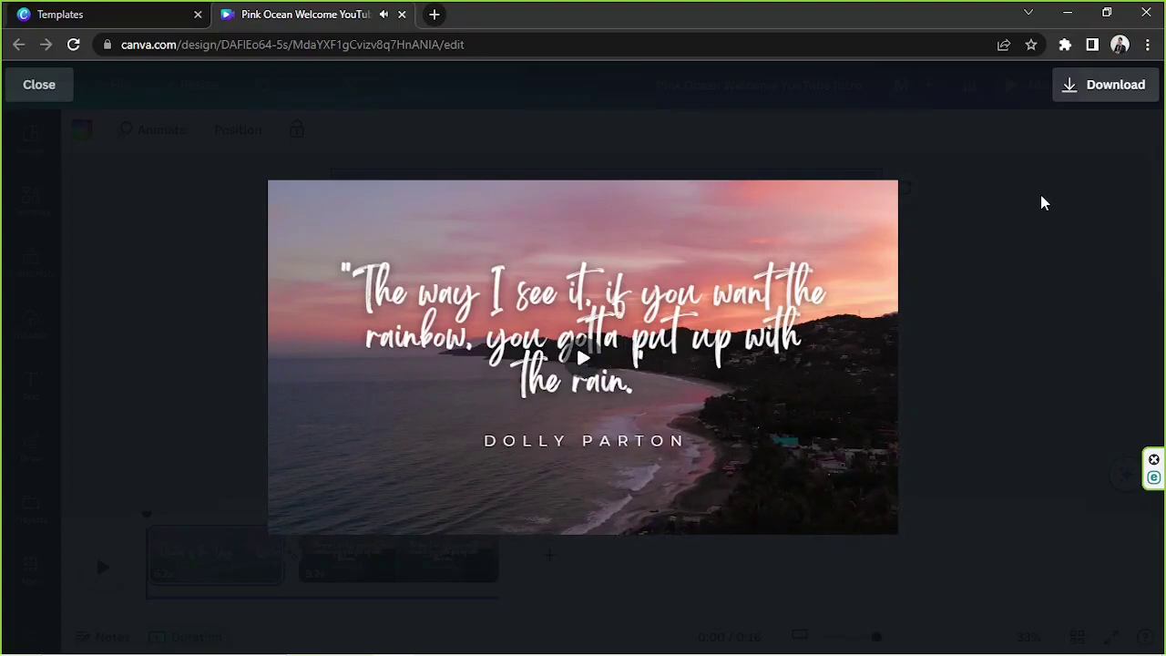
key("Escape")
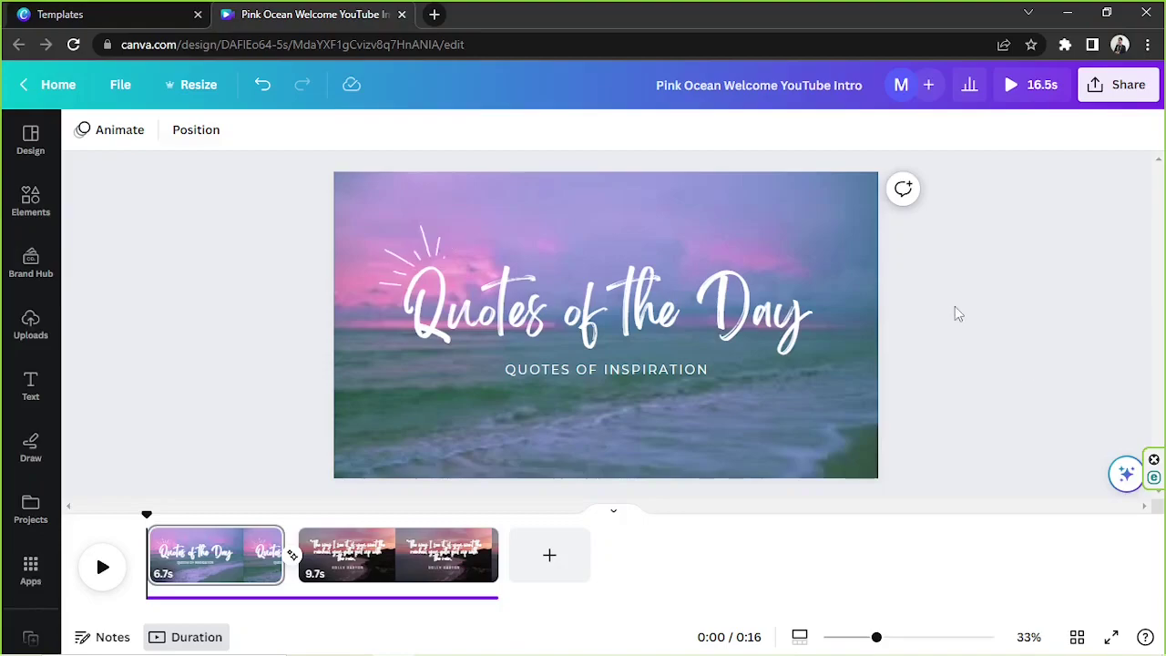
Open download settings with MP4 Video, 1080p (HD) and all 2 pages selected
left_click(1126, 86)
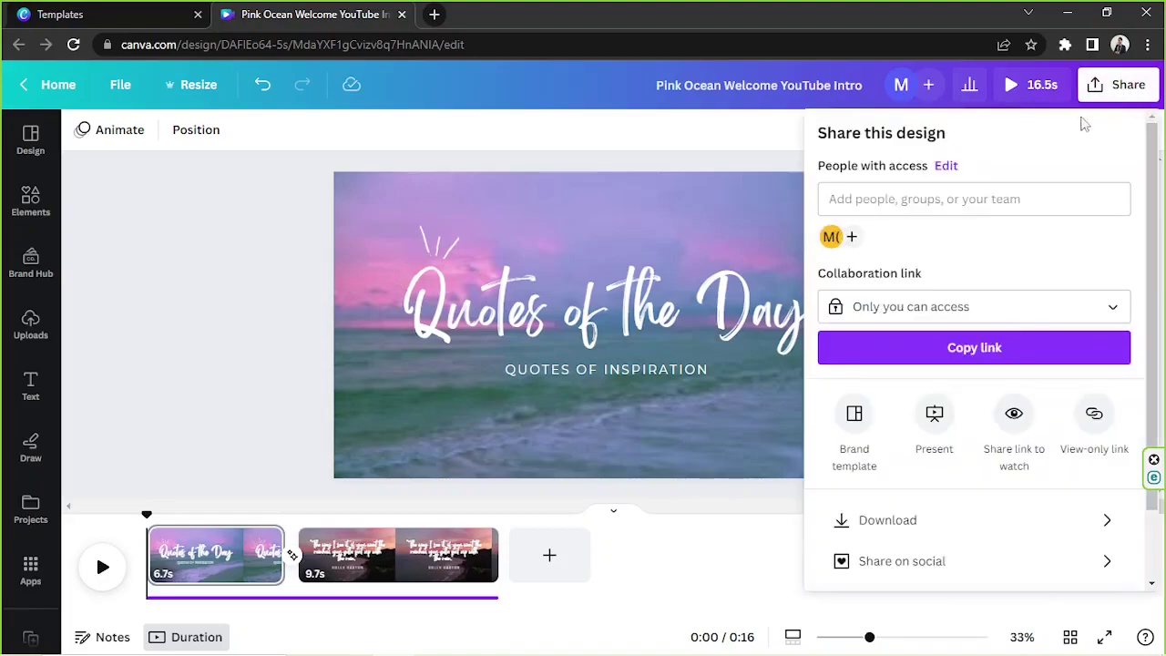
left_click(941, 518)
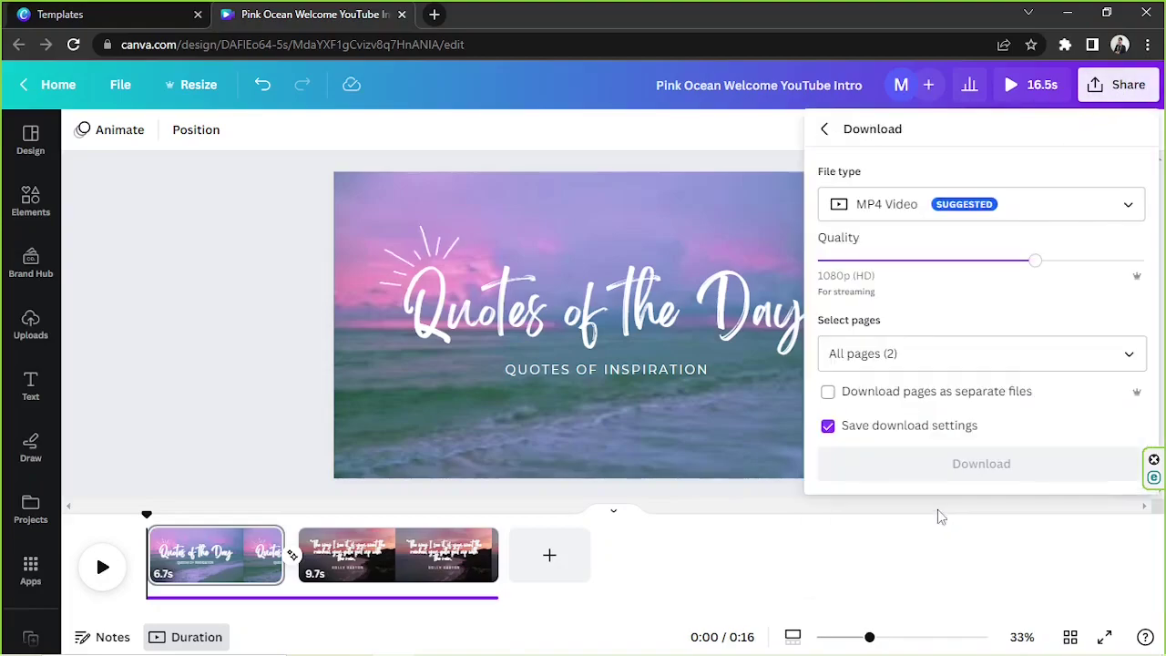
left_click(916, 209)
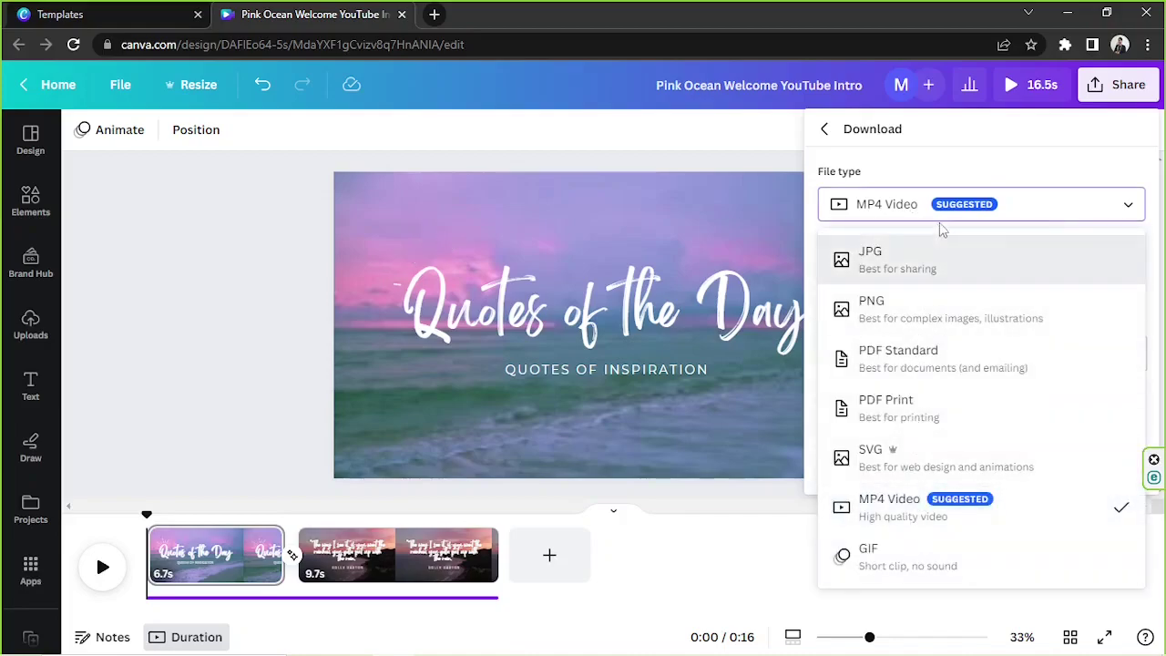
left_click(945, 208)
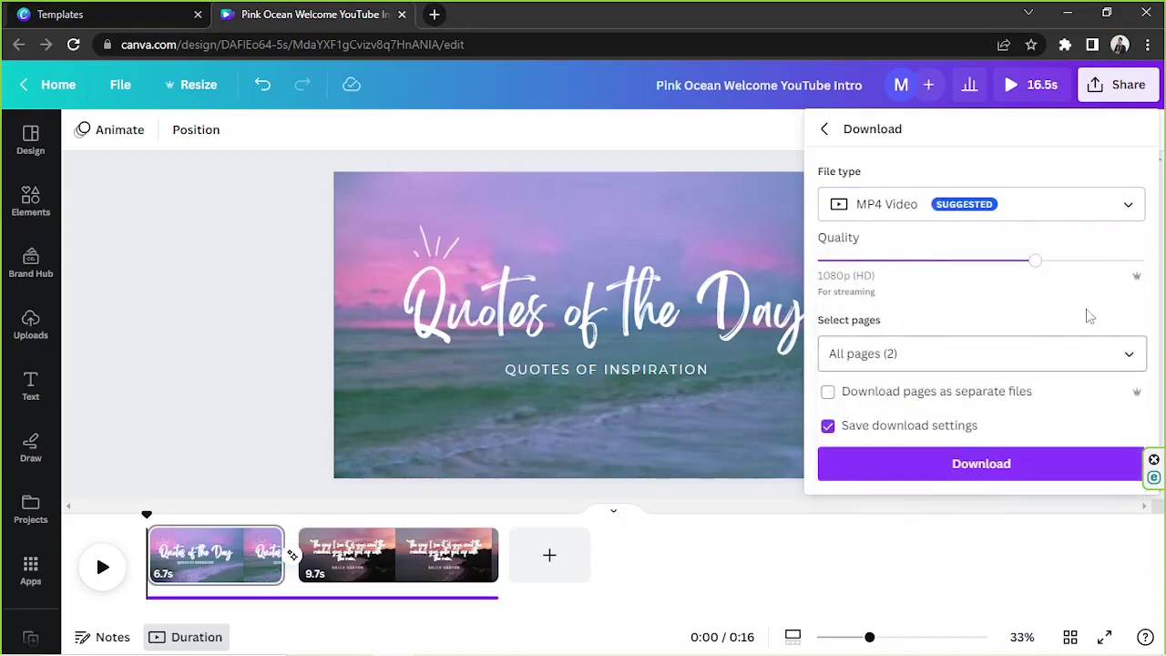